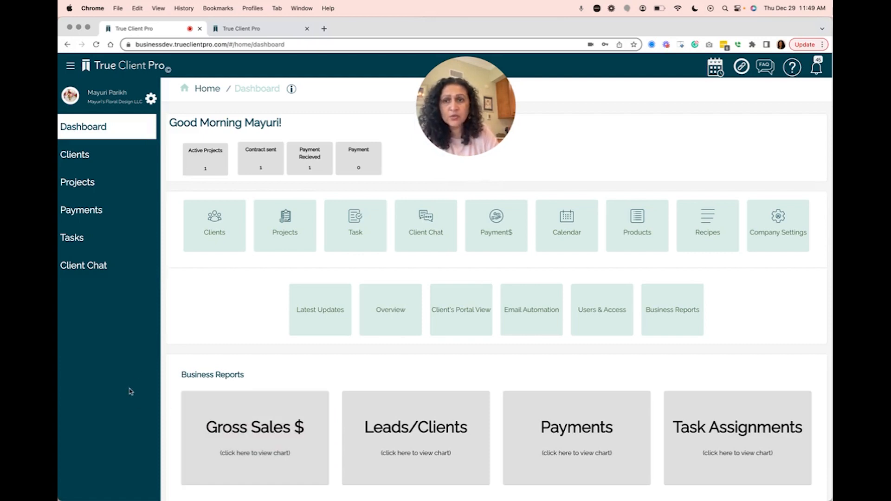
Open the Proposal page of the Template/Library section by way of the Recipes library
left_click(151, 98)
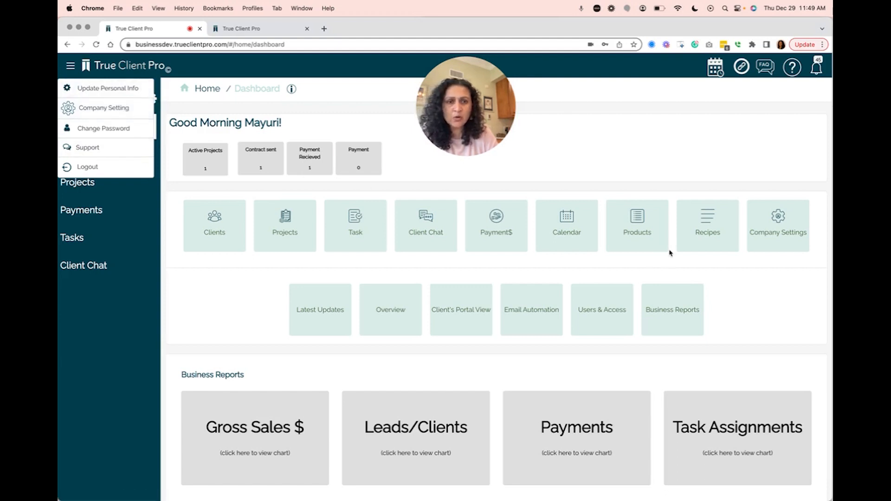
left_click(775, 286)
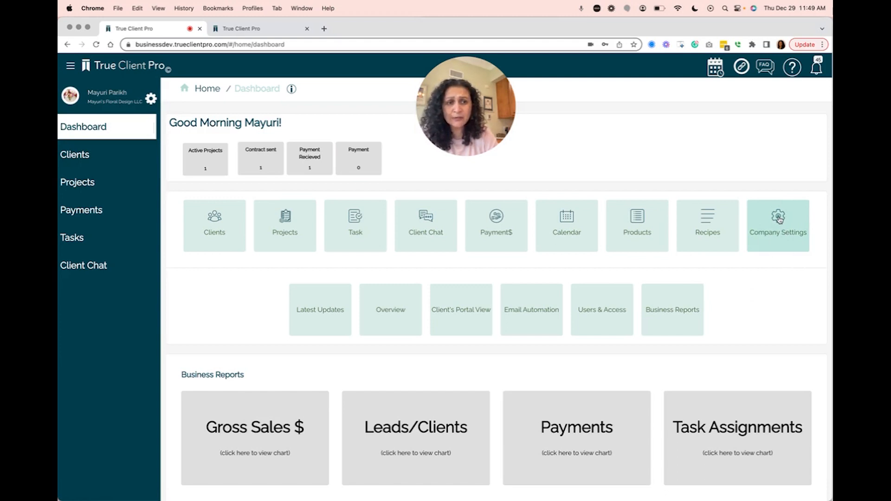
left_click(715, 224)
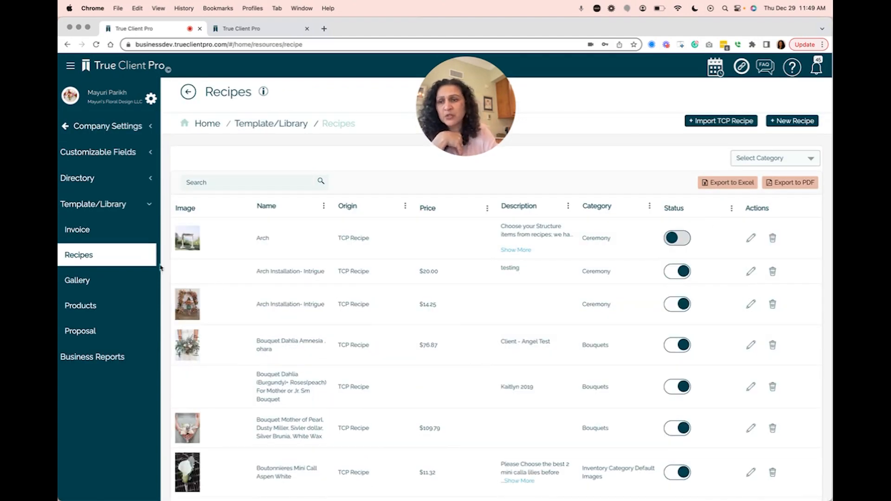
left_click(98, 332)
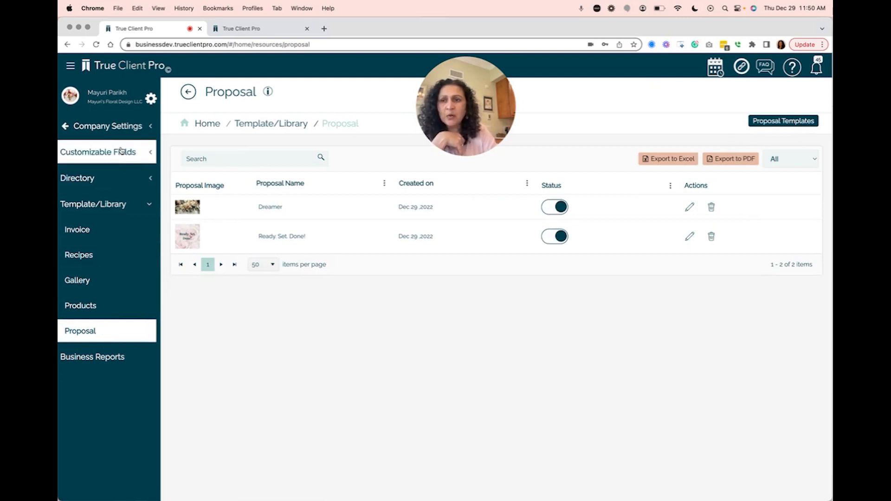
Look through the Customizable Fields categories, including Payment & Contracts, and return to the Template/Library entries
left_click(140, 152)
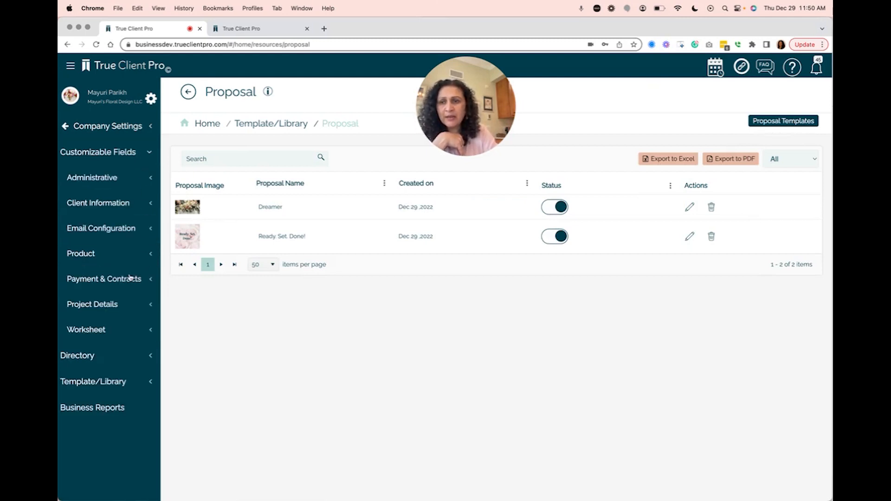
left_click(120, 278)
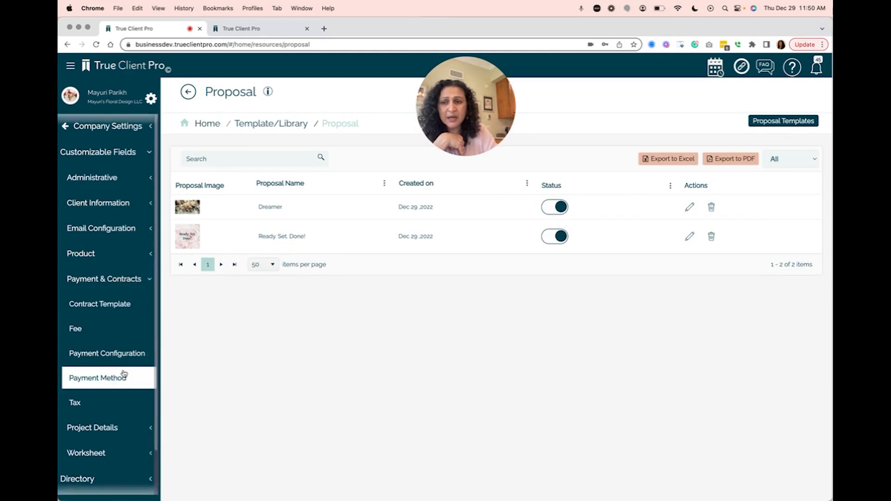
left_click(147, 281)
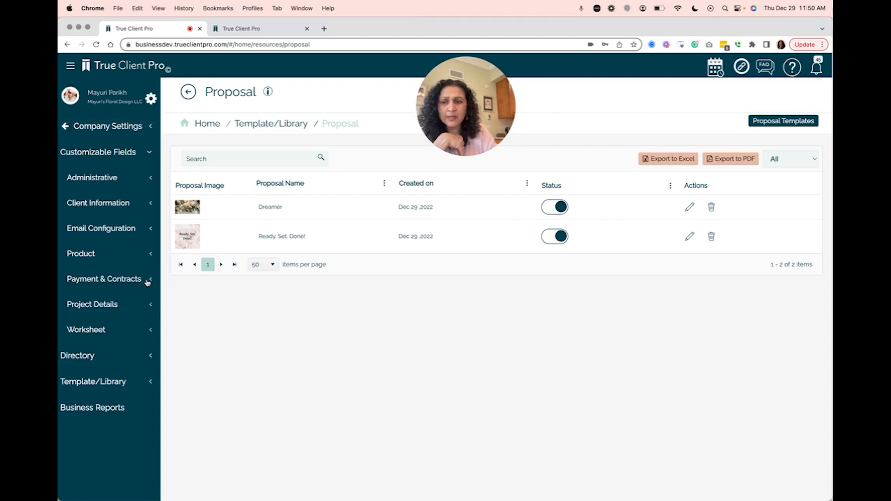
left_click(110, 381)
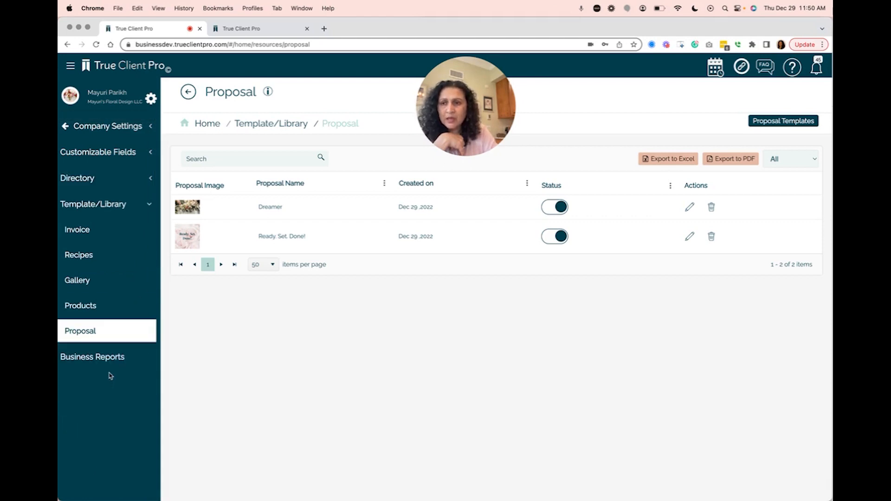
Open the company's Onboarding Checklist and follow its Client & Staff Chat link to the related settings page
left_click(140, 127)
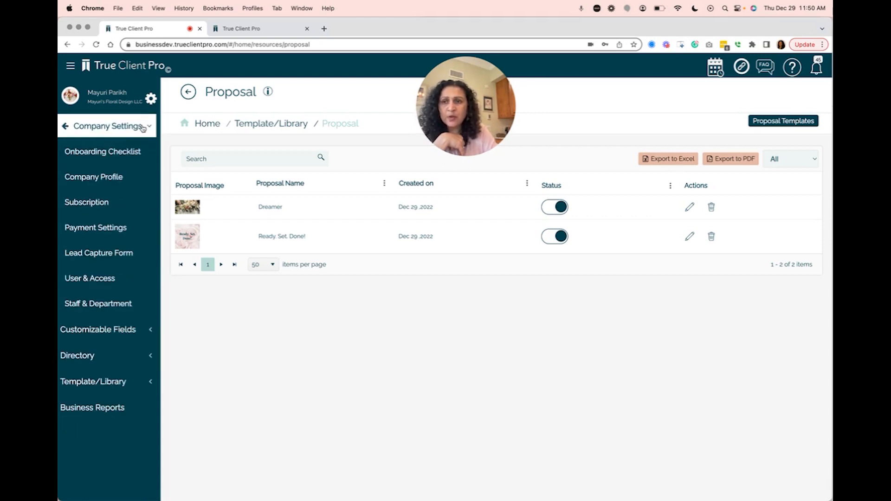
left_click(133, 155)
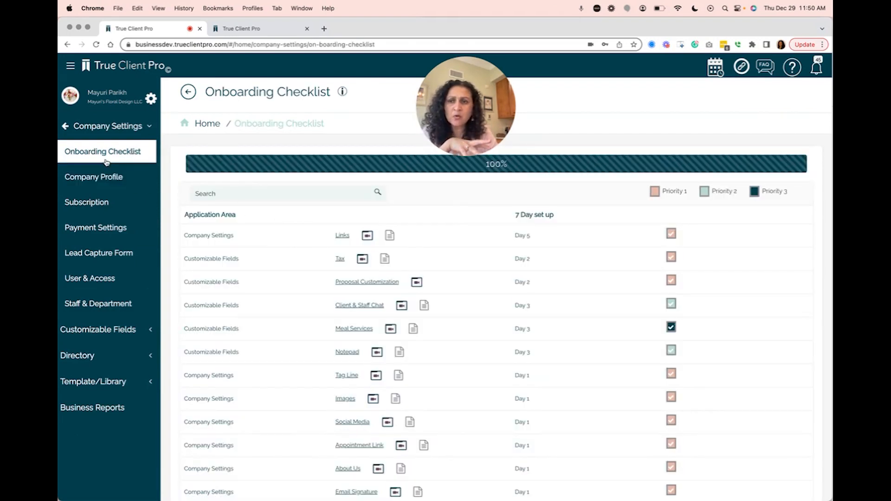
left_click(228, 194)
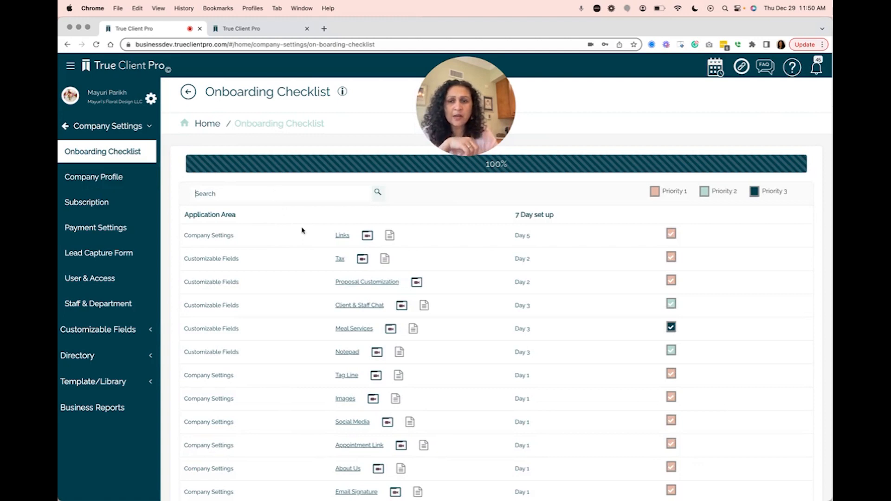
left_click(353, 307)
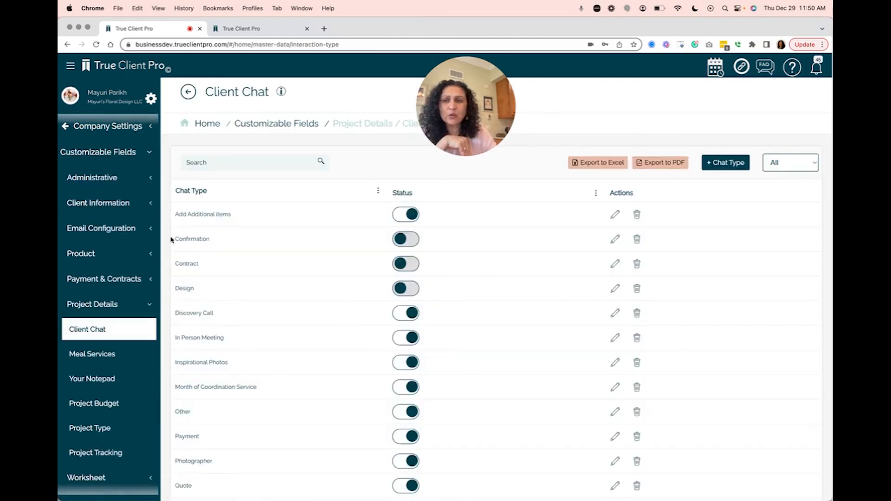
Return from the Client Chat settings to the Proposal page of the Template/Library section
left_click(149, 152)
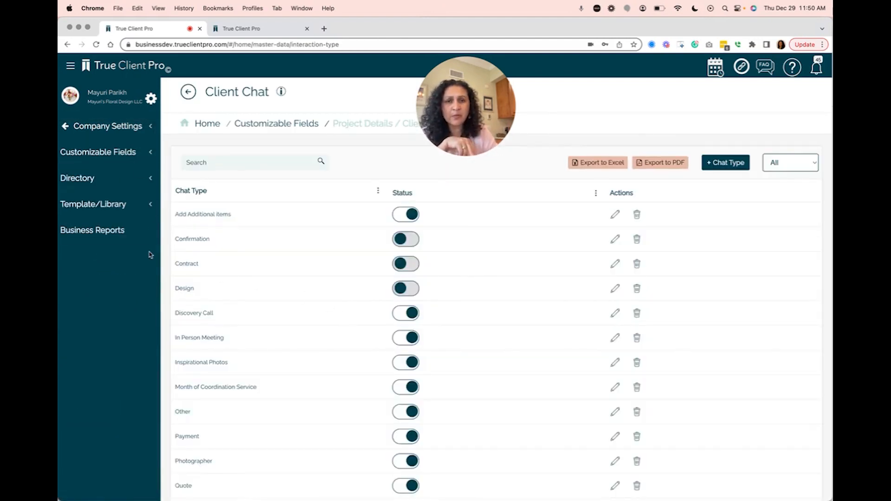
left_click(98, 208)
left_click(97, 332)
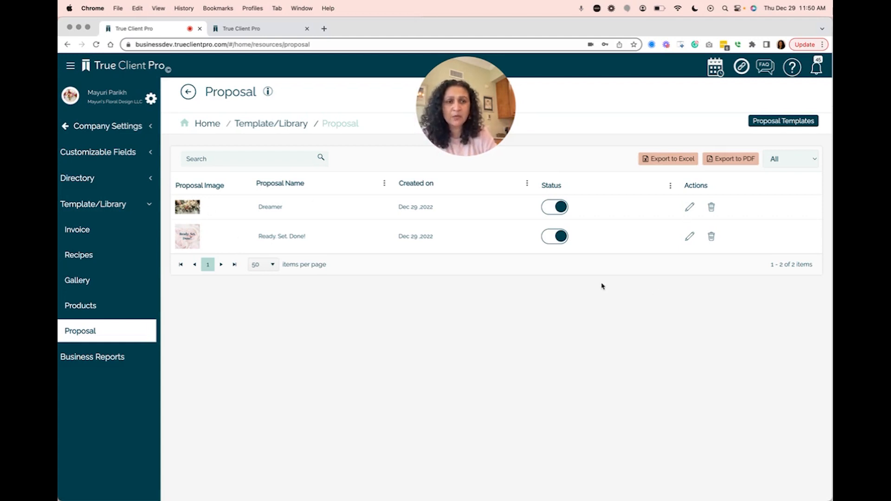
Delete the Dreamer and Ready. Set. Done! proposals from the proposal library
left_click(714, 208)
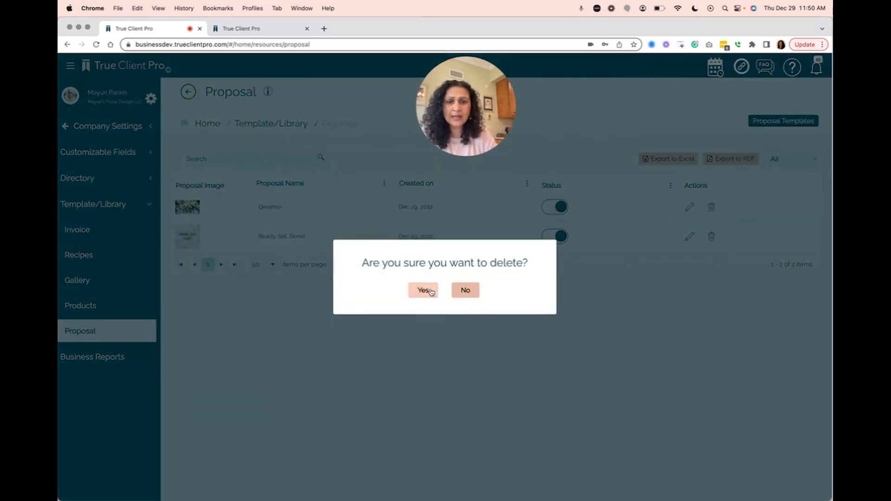
left_click(429, 293)
left_click(711, 212)
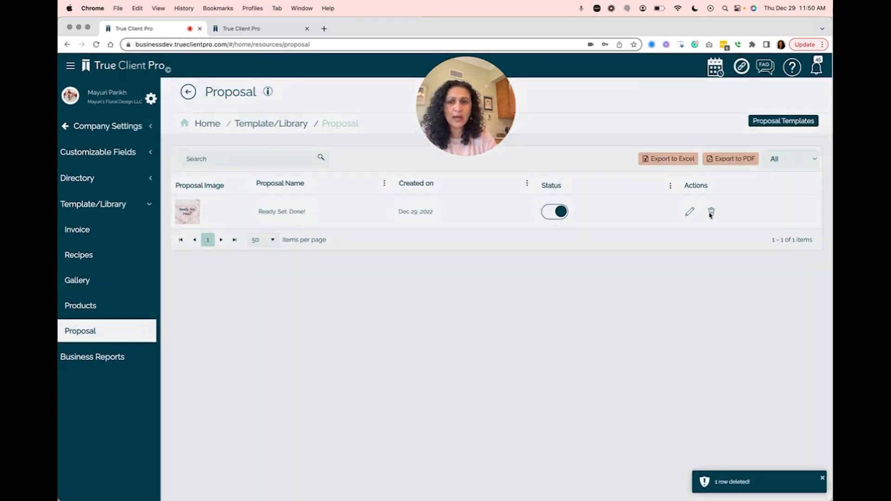
left_click(423, 290)
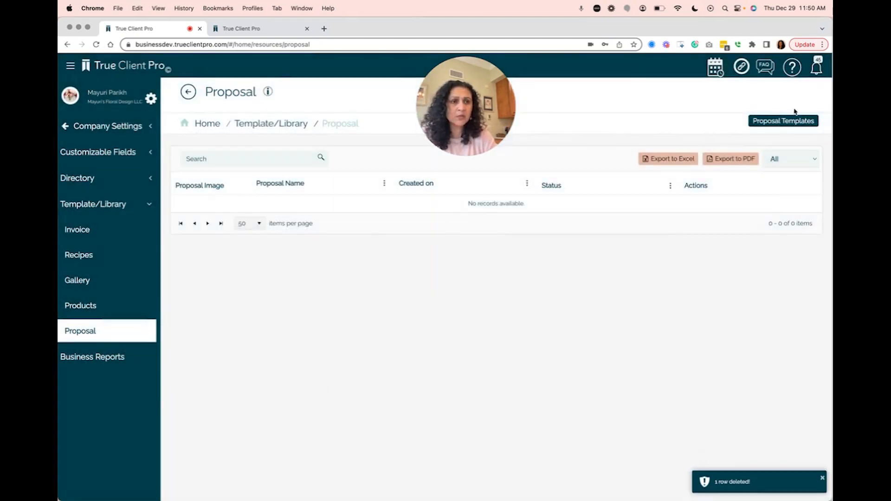
Open the proposal template selection, expand the Modern Theme description and select the Ready. Set. Done! template
left_click(773, 122)
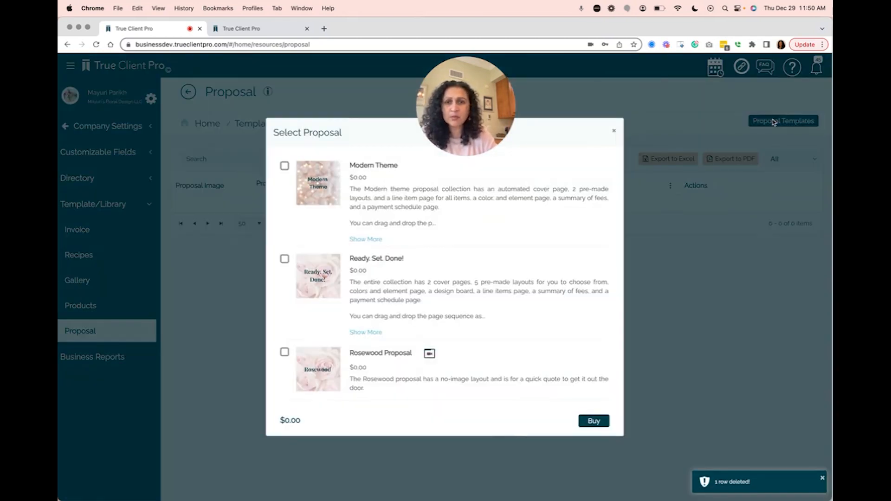
left_click(364, 237)
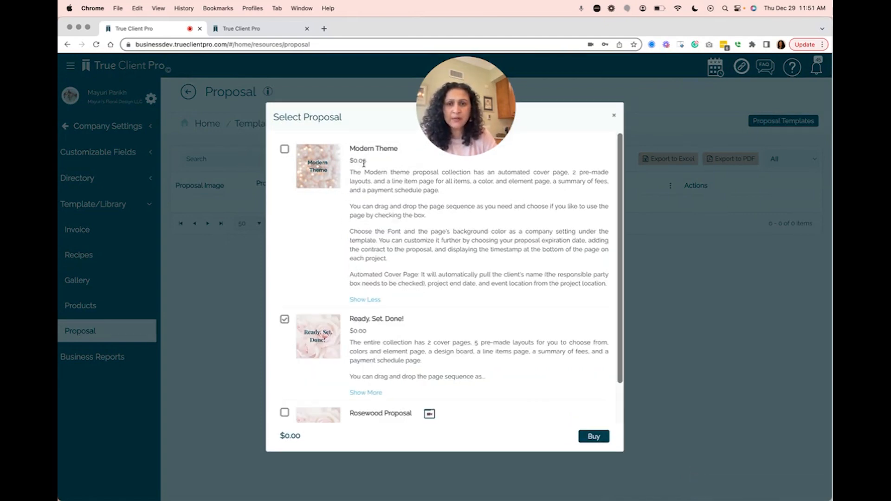
scroll(375, 272, "down", 2)
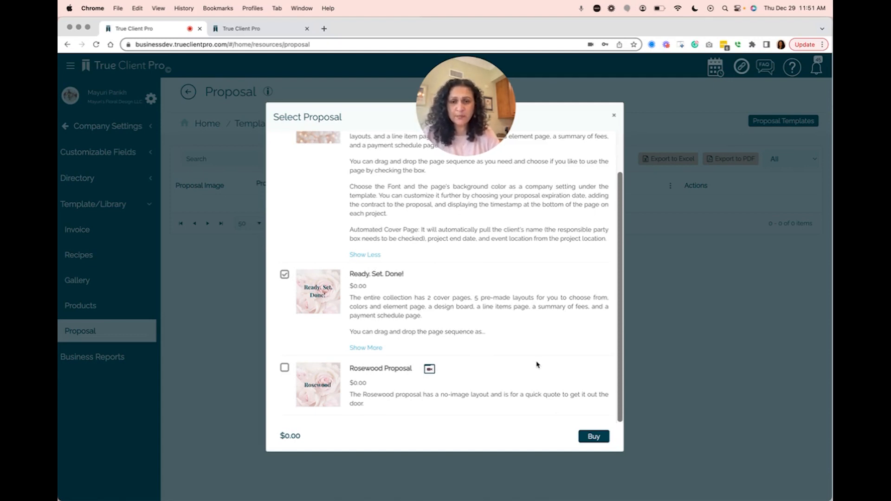
Preview the Rosewood Proposal's video, then complete the purchase of the selected Ready. Set. Done! template
left_click(429, 370)
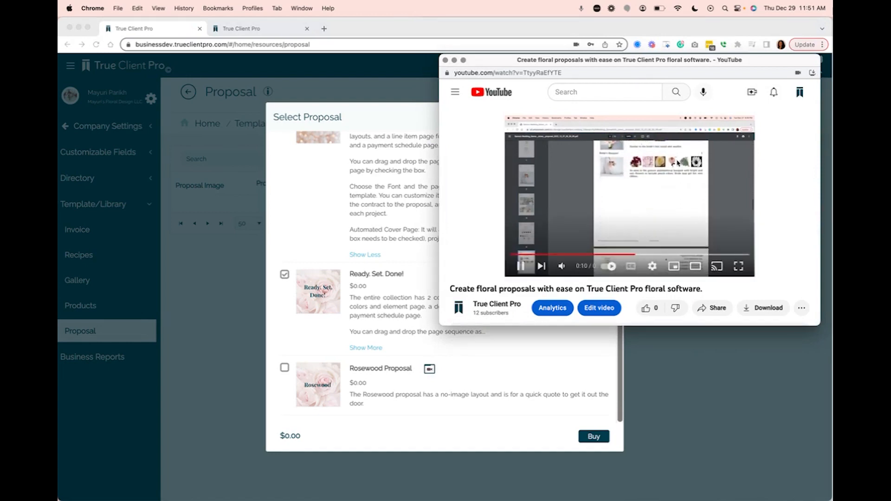
left_click(421, 286)
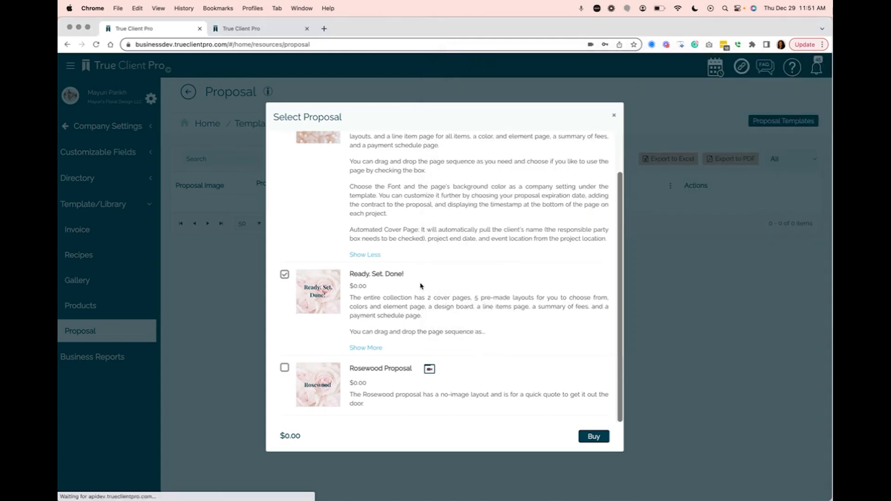
left_click(603, 436)
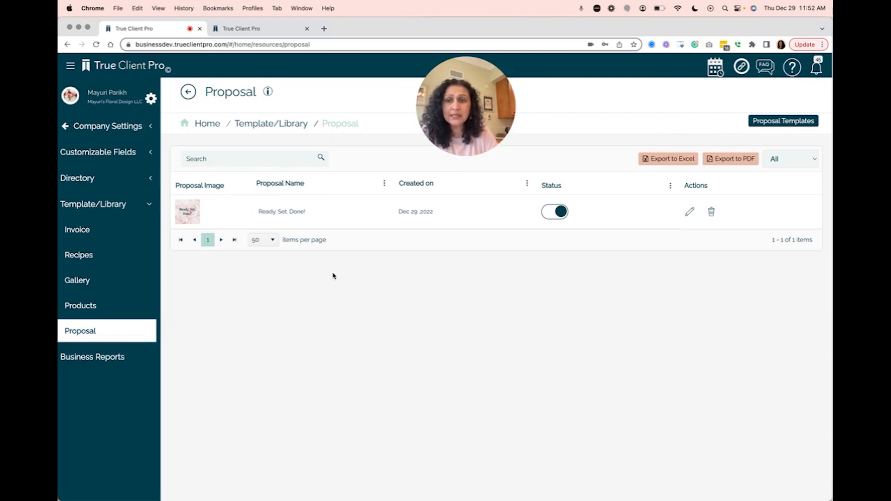
Open the Ready. Set. Done! proposal for editing and review its name, description and proposal settings
left_click(691, 214)
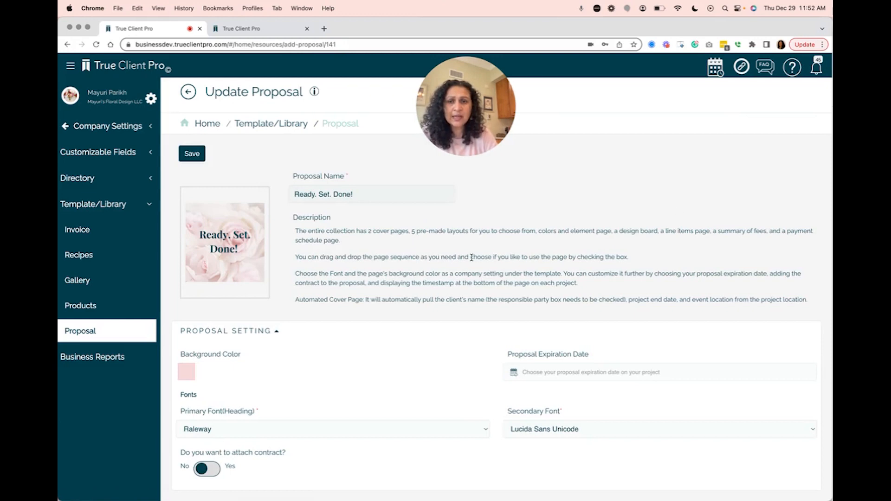
scroll(471, 258, "down", 1)
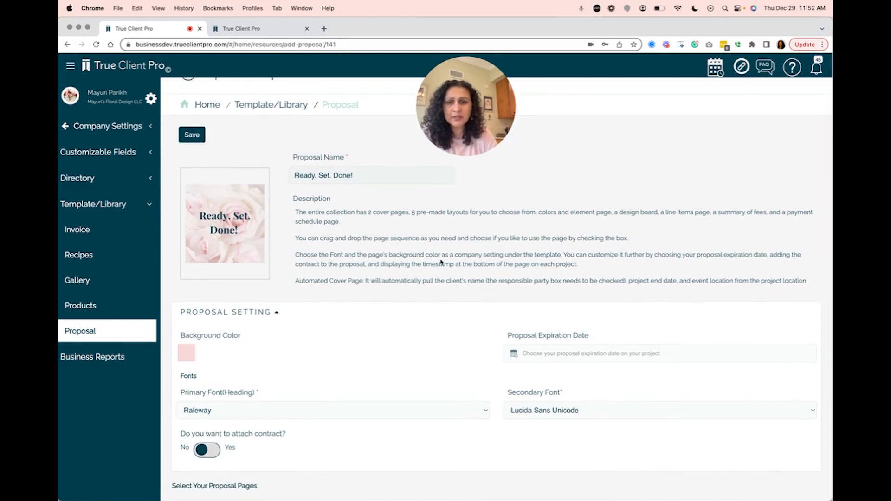
scroll(441, 262, "down", 1)
left_click(375, 162)
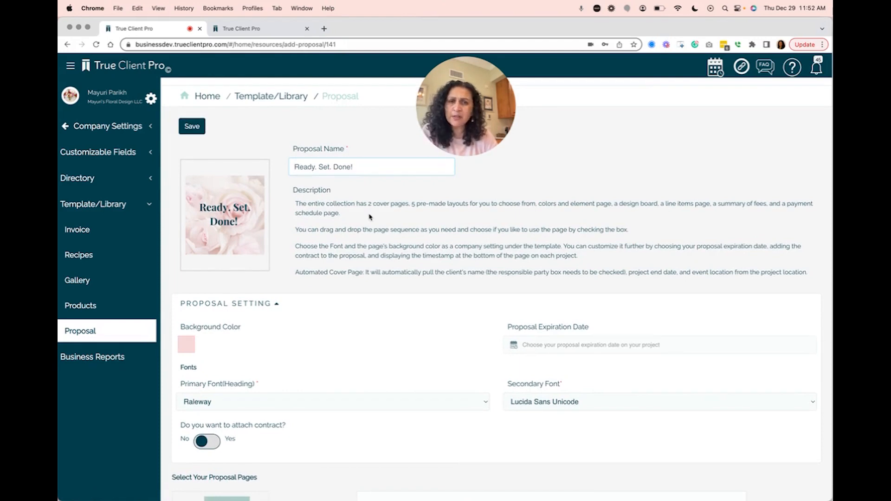
scroll(370, 217, "down", 2)
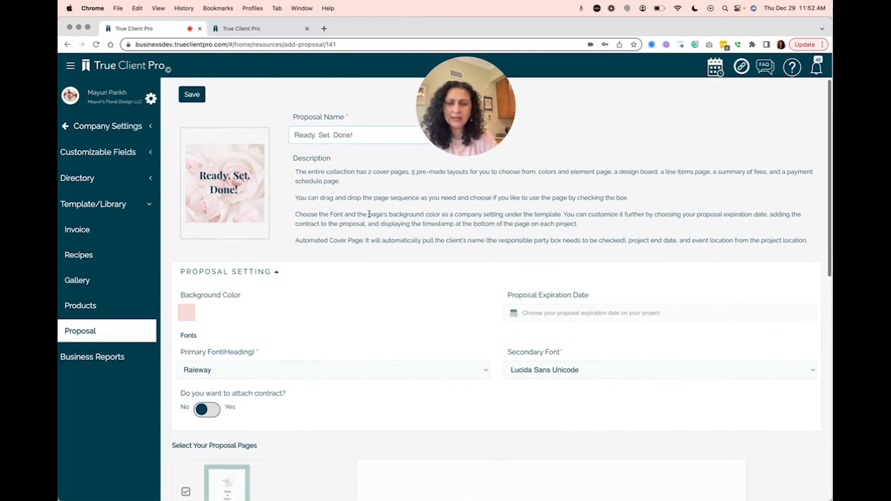
scroll(369, 214, "down", 1)
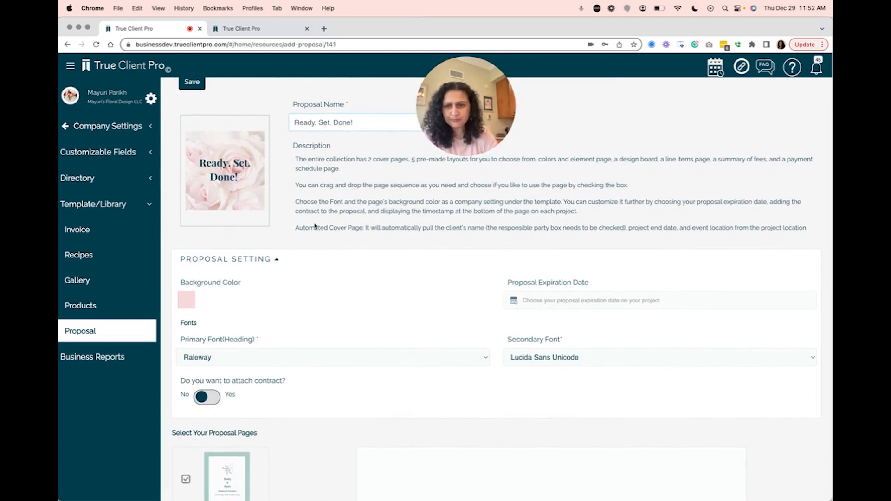
scroll(316, 225, "down", 5)
scroll(316, 226, "down", 1)
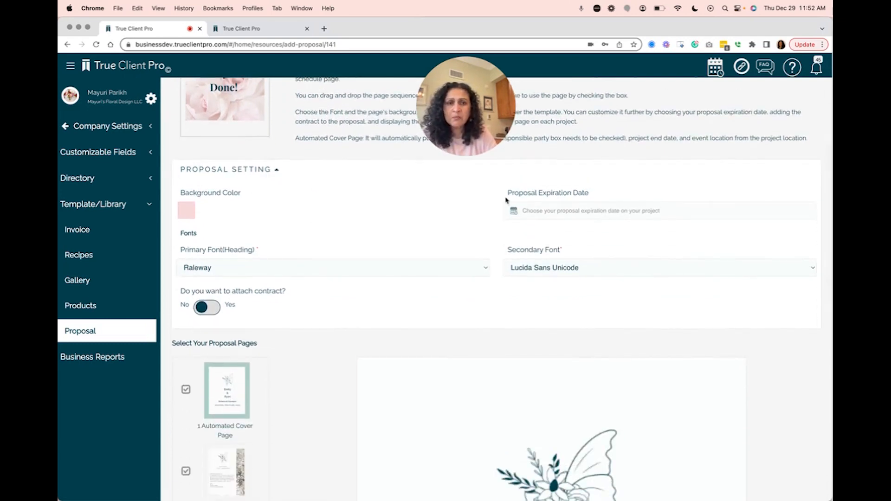
scroll(314, 235, "down", 1)
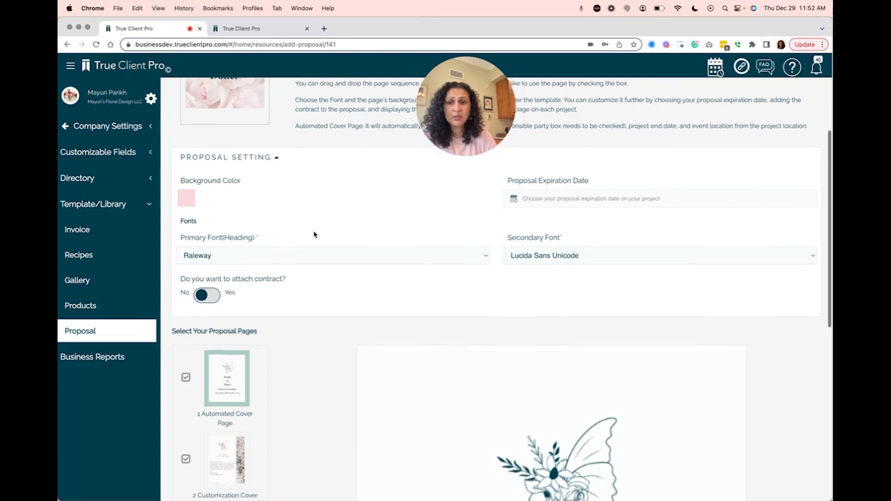
Change the proposal's background color to a pale gray-green, about RGB 222, 230, 215, with slightly lower opacity
left_click(187, 198)
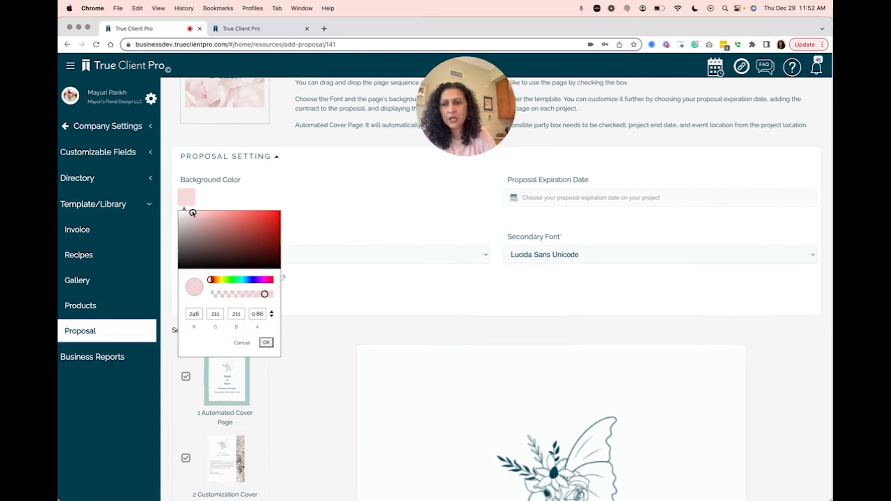
left_click(227, 279)
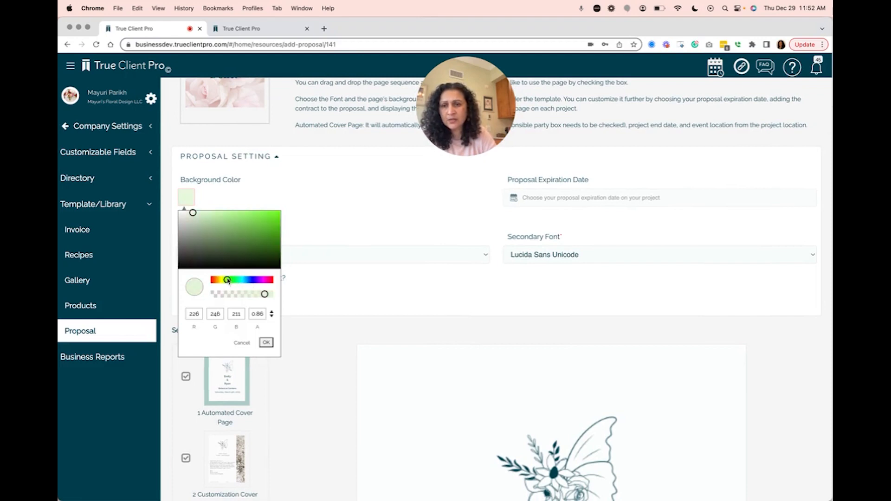
left_click_drag(194, 222, 185, 217)
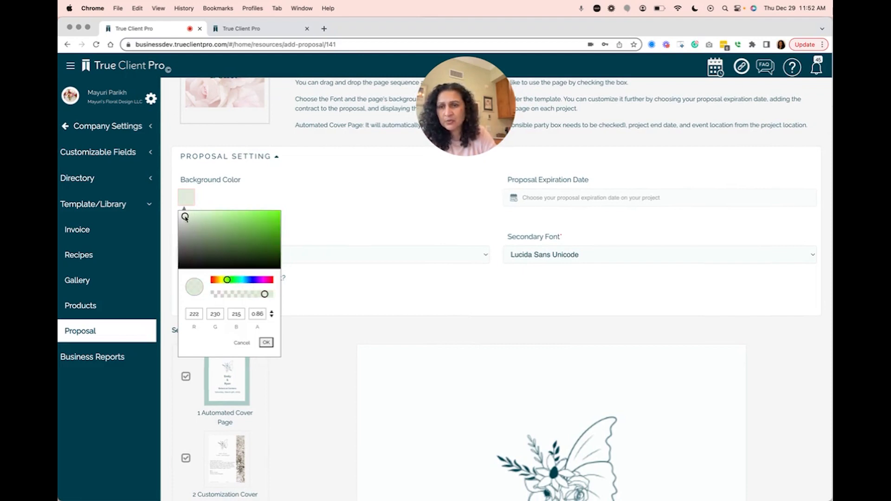
mouse_move(265, 294)
left_mouse_down()
mouse_move(247, 295)
mouse_move(261, 295)
left_mouse_up()
left_click(267, 343)
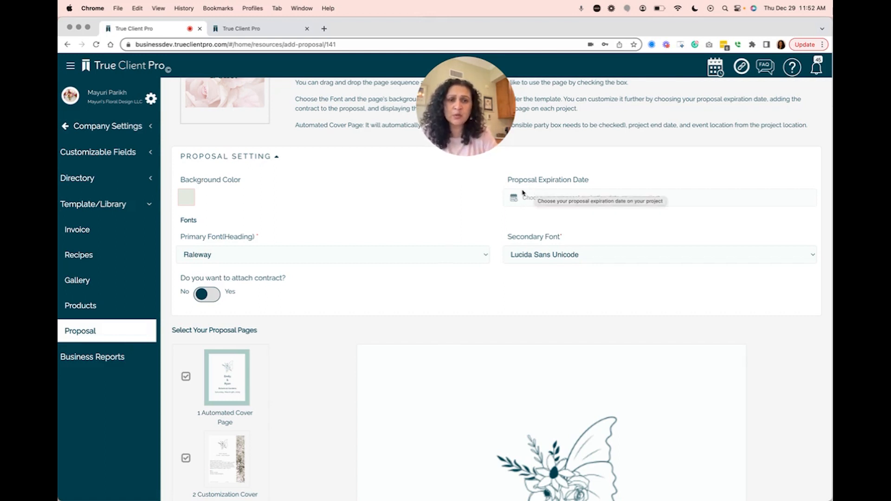
Look at the primary heading font choices and leave them without picking another font
left_click(299, 263)
left_click(308, 188)
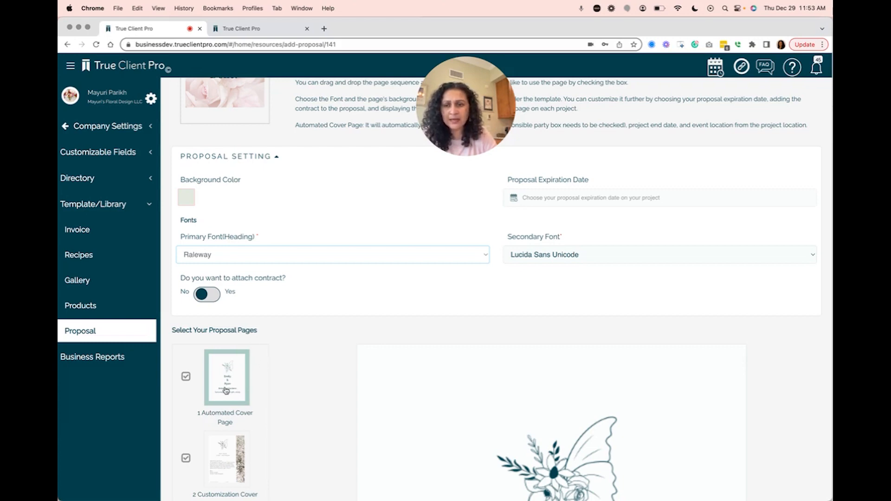
Open the Dream page from the proposal pages and look over its image layout
scroll(226, 390, "down", 5)
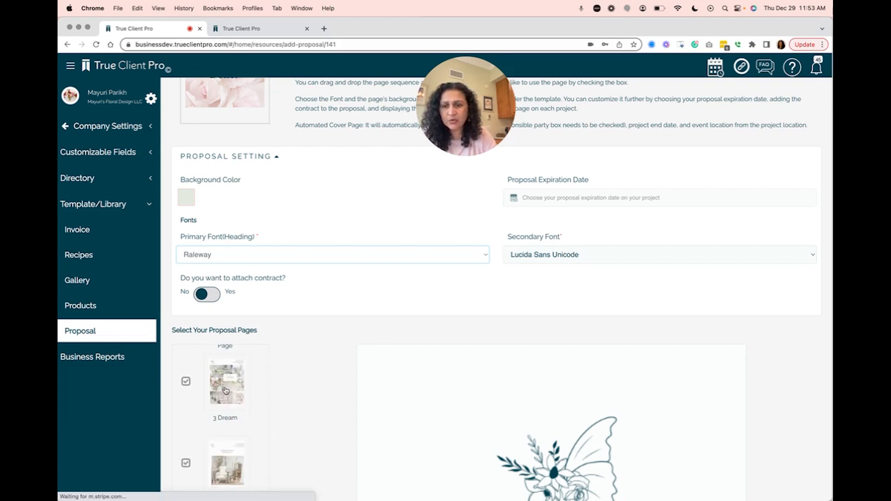
left_click(226, 390)
scroll(484, 415, "down", 5)
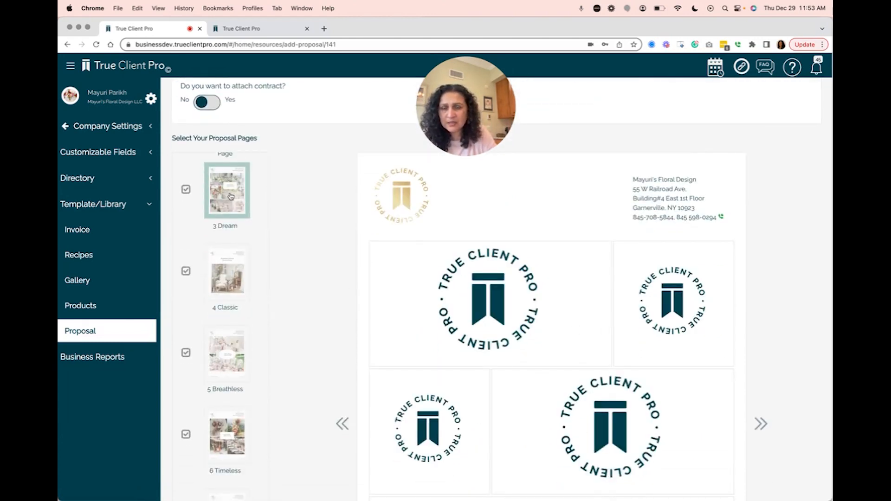
mouse_move(490, 341)
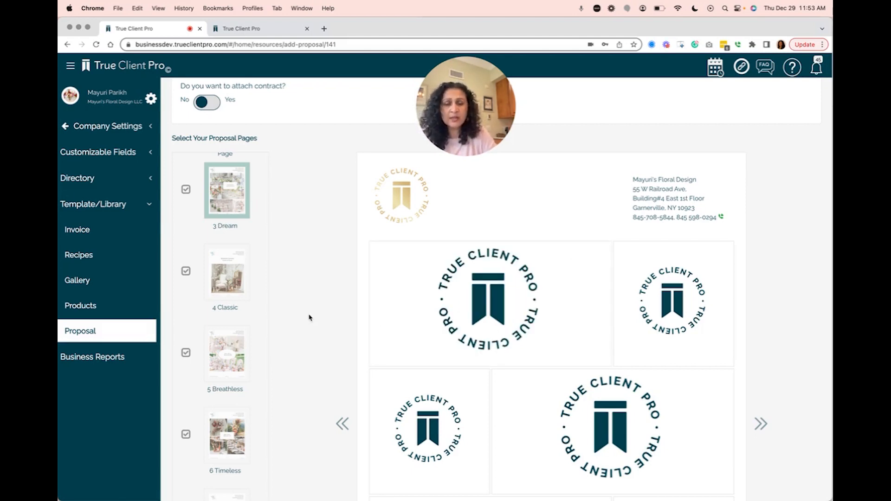
Enable attaching a contract to the proposal and choose Contract Template as the attached contract
scroll(310, 318, "up", 5)
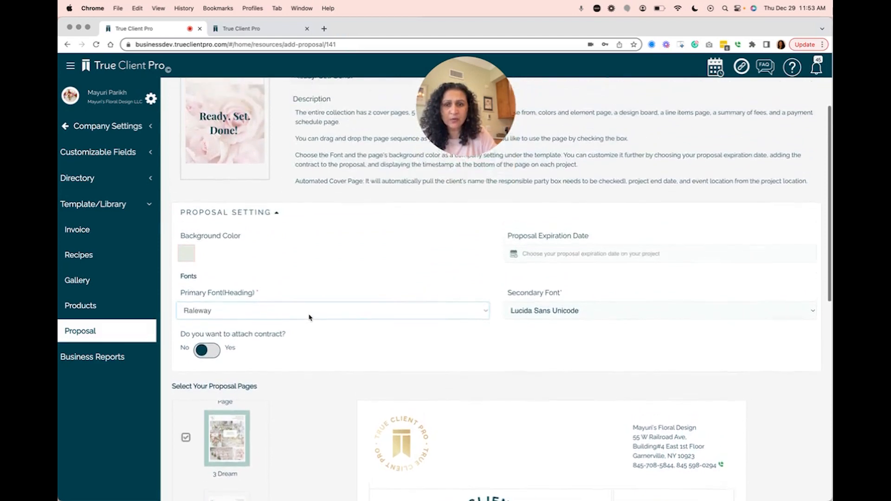
left_click(207, 310)
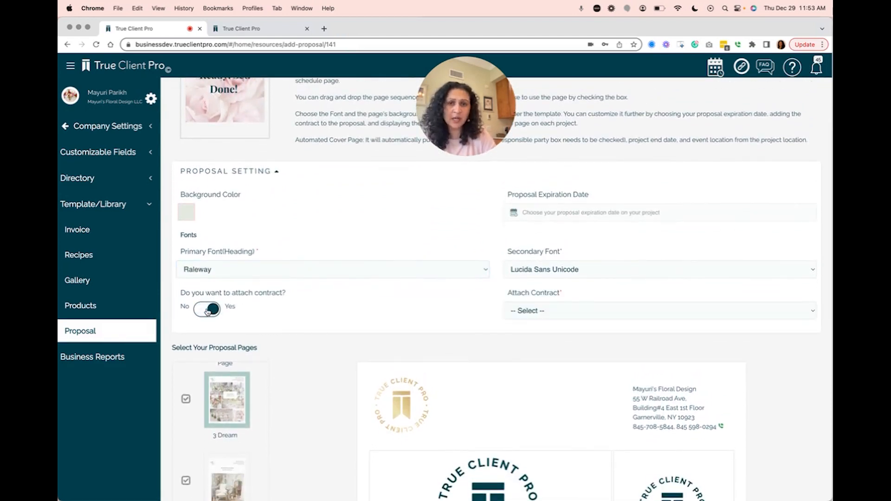
left_click(541, 316)
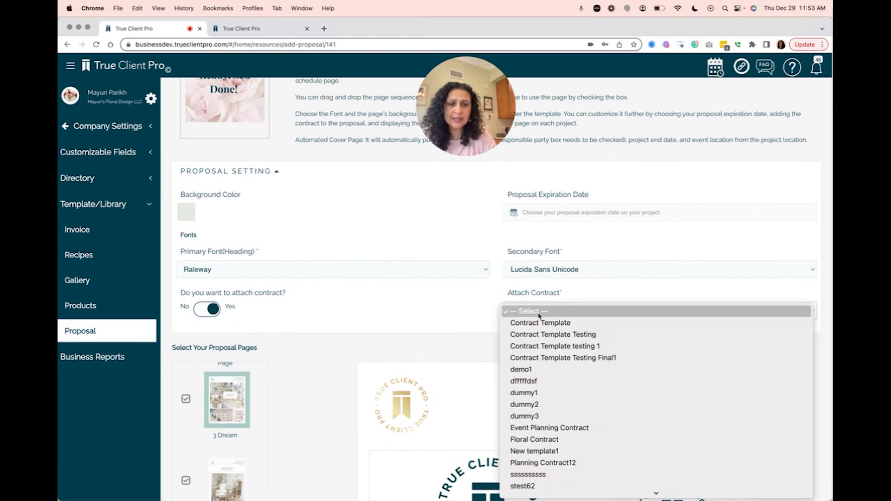
left_click(529, 335)
left_click(535, 312)
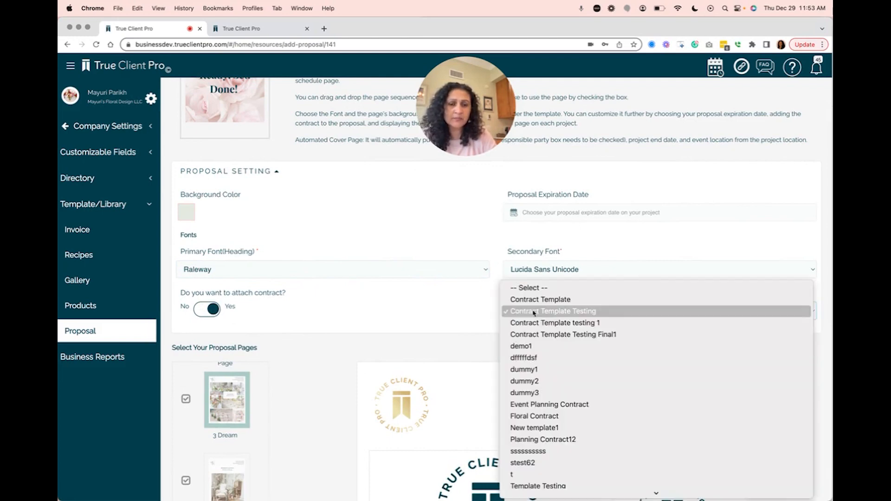
left_click(533, 301)
Replace the large first placeholder image on the Dream page with the first photo in the A default horizontal Proposal gallery
scroll(493, 302, "down", 3)
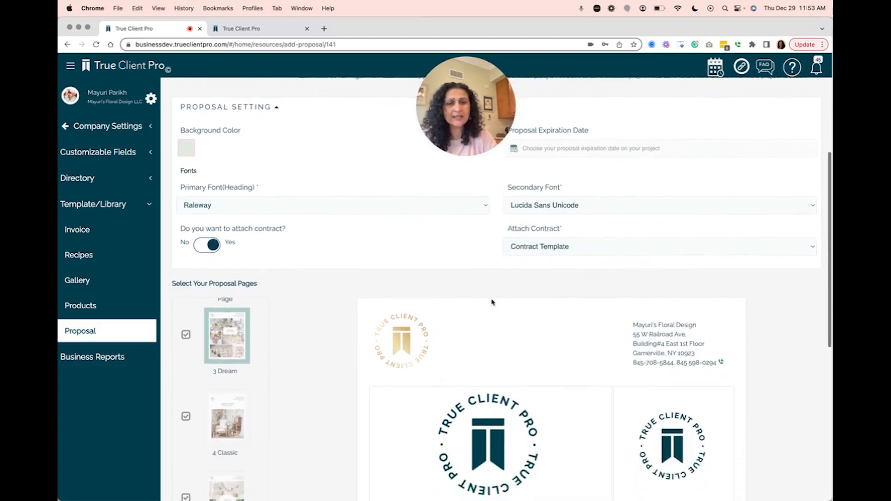
scroll(492, 303, "down", 4)
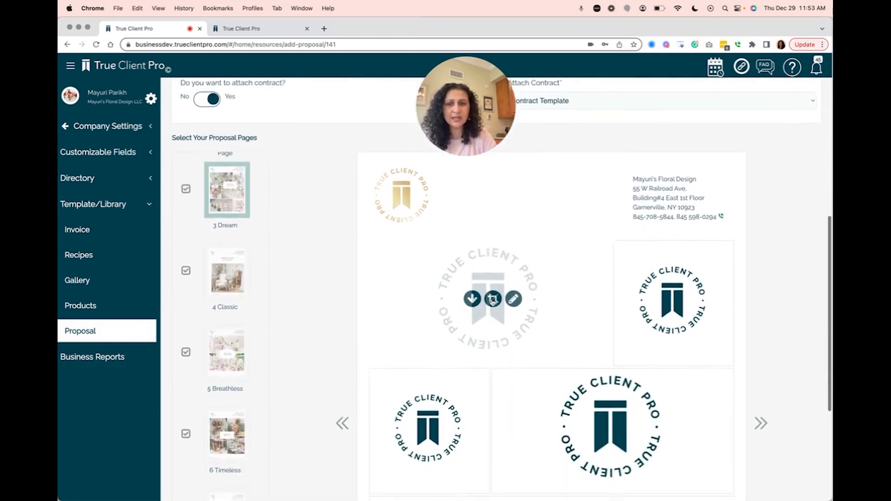
scroll(492, 303, "down", 1)
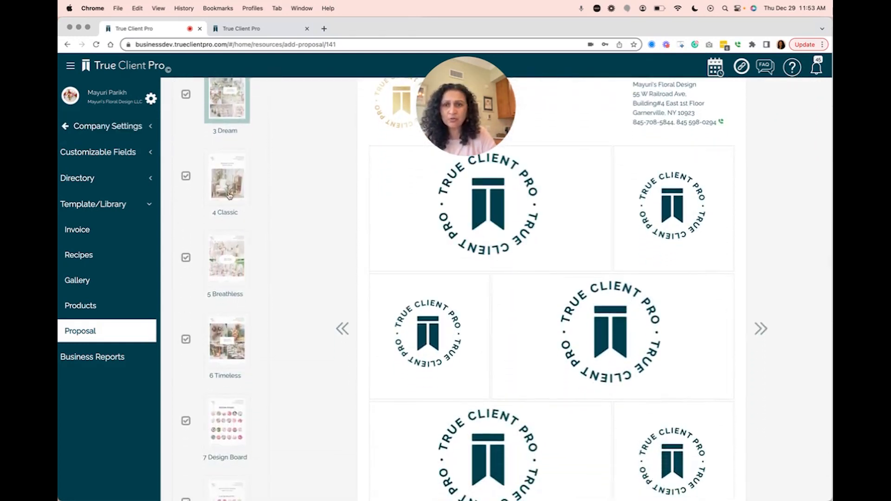
scroll(238, 252, "up", 2)
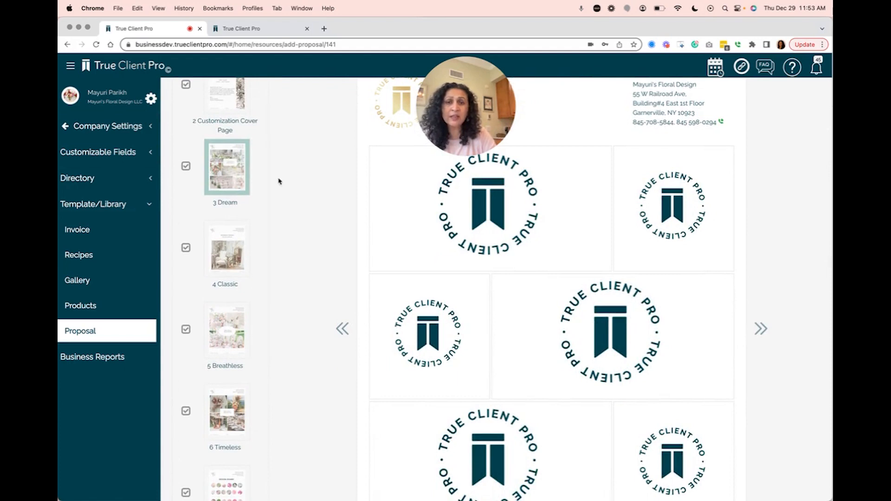
left_click(512, 212)
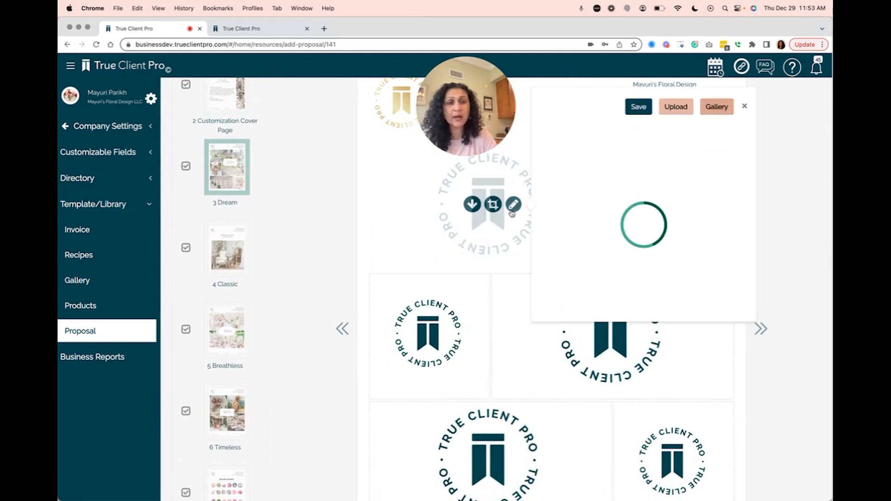
left_click(568, 191)
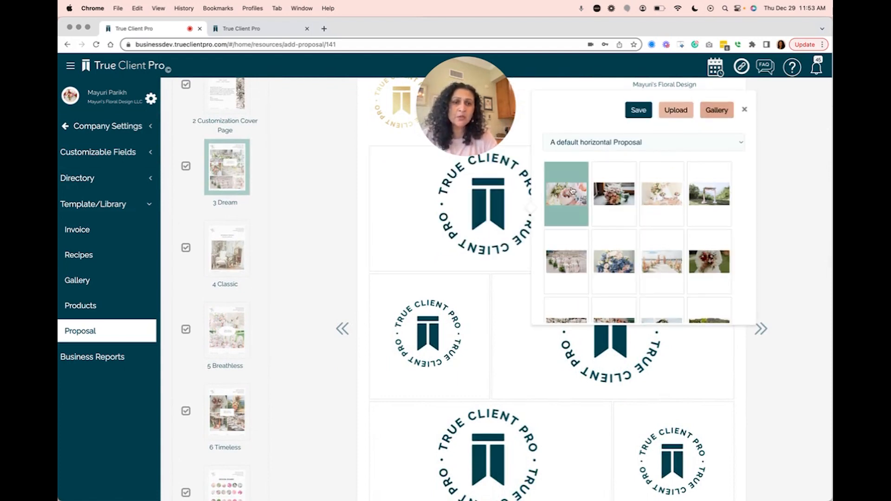
left_click(634, 111)
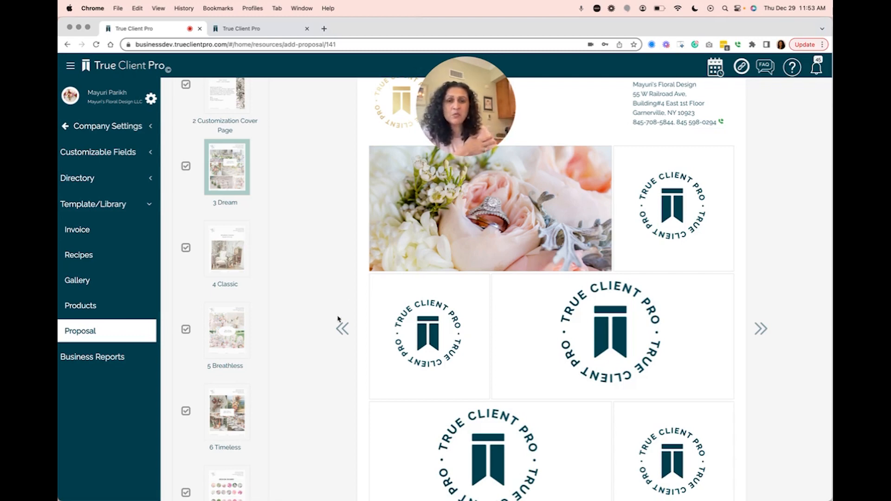
Review the Dream page's remaining image slots and the Design Board, Colors and Elements, Itemized List/Price, Payment Schedule and Summary of Fees pages
mouse_move(521, 292)
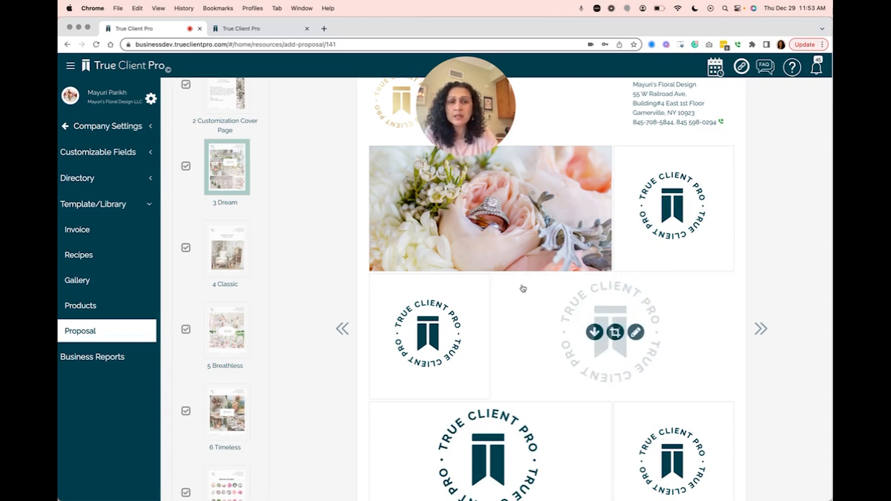
mouse_move(515, 212)
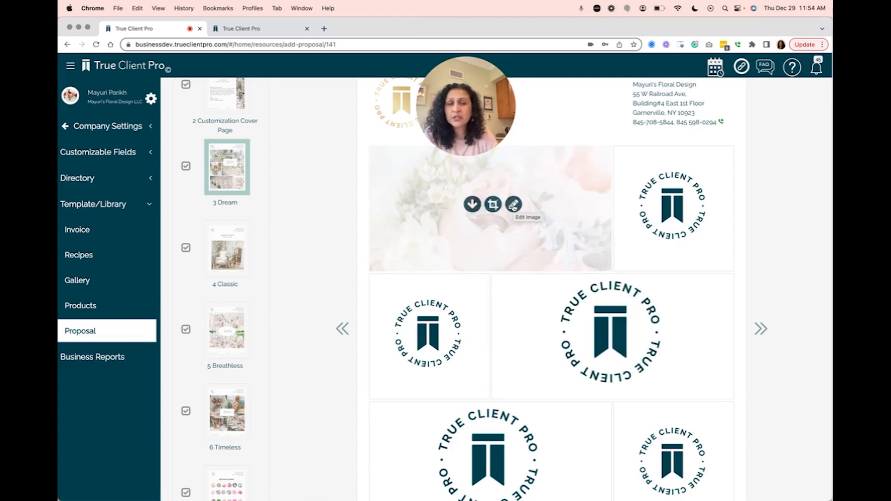
mouse_move(499, 279)
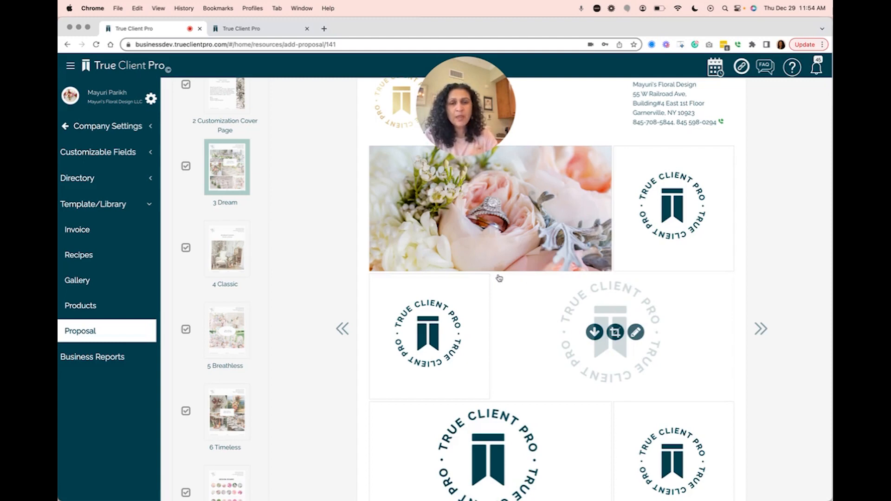
scroll(499, 279, "down", 1)
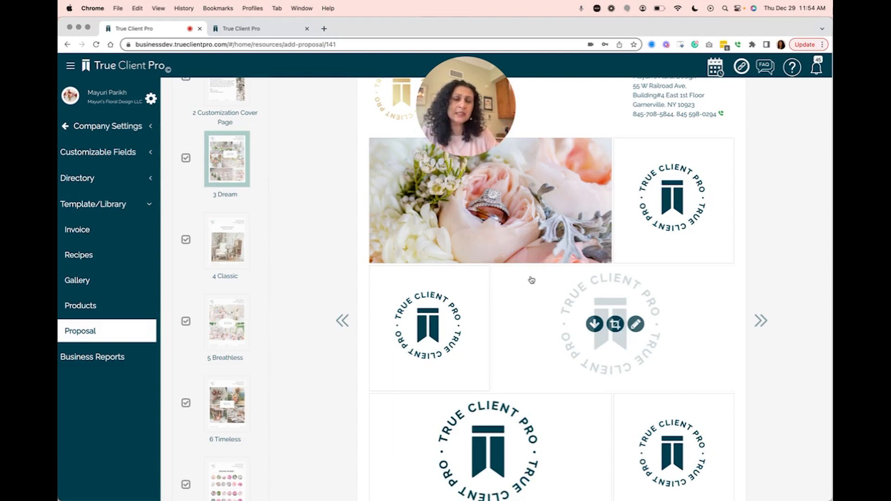
scroll(534, 282, "down", 3)
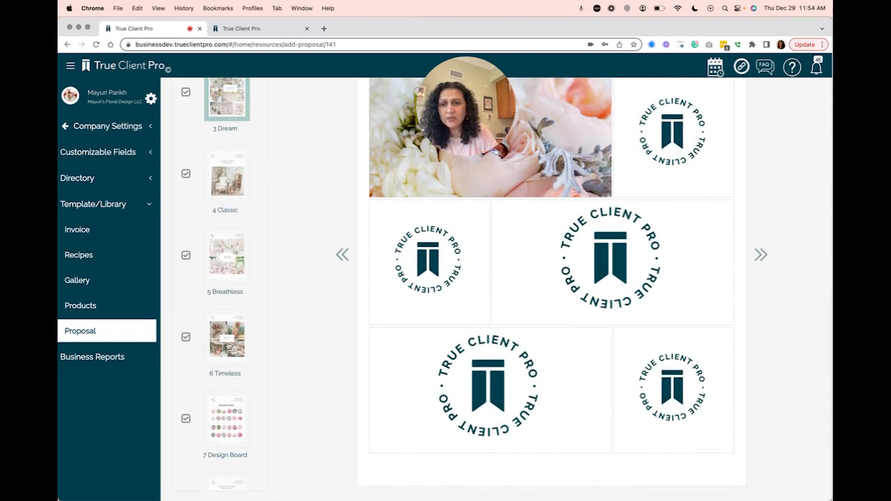
scroll(227, 342, "down", 10)
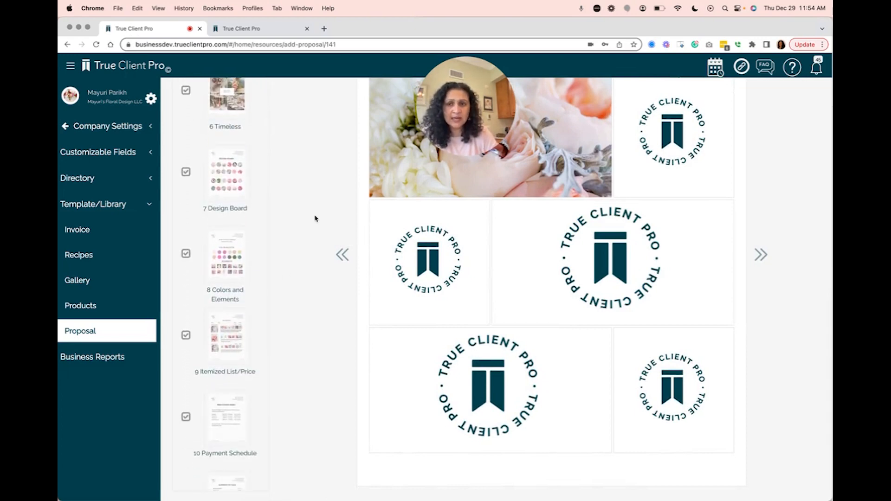
left_click(232, 181)
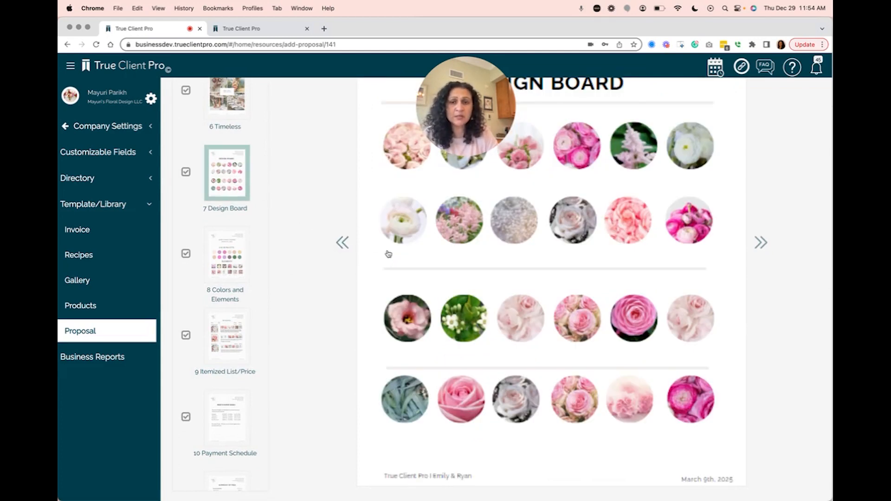
left_click(226, 262)
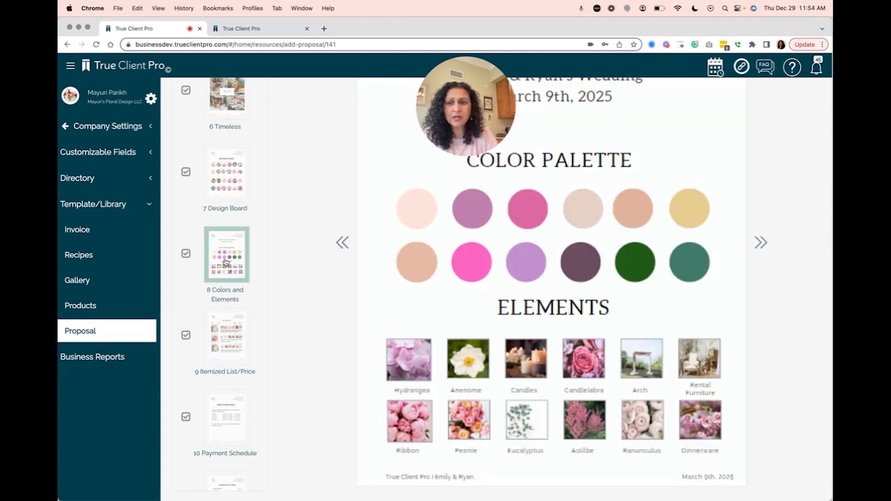
left_click(217, 343)
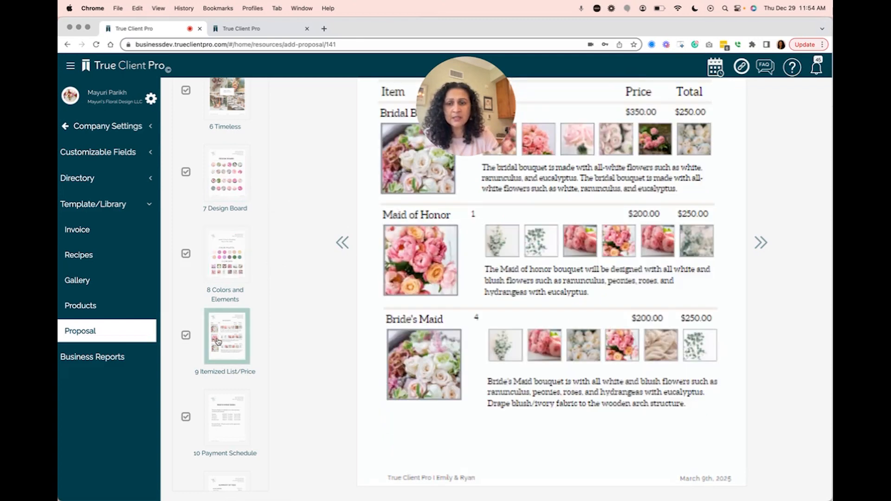
left_click(226, 409)
left_click(226, 409)
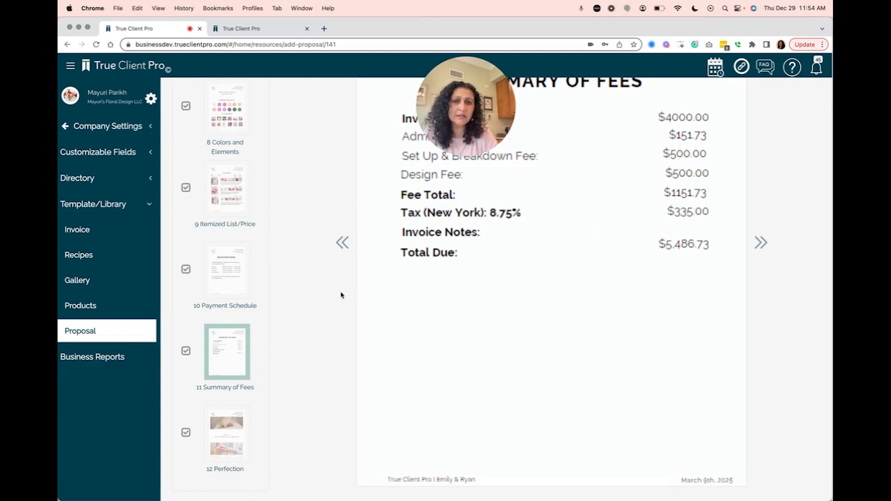
Save the updated Ready. Set. Done! proposal template
scroll(341, 295, "up", 15)
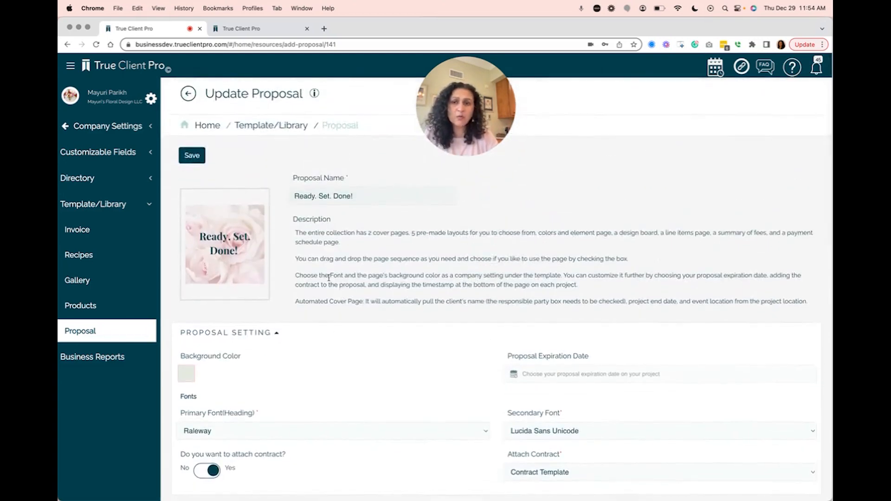
left_click(192, 156)
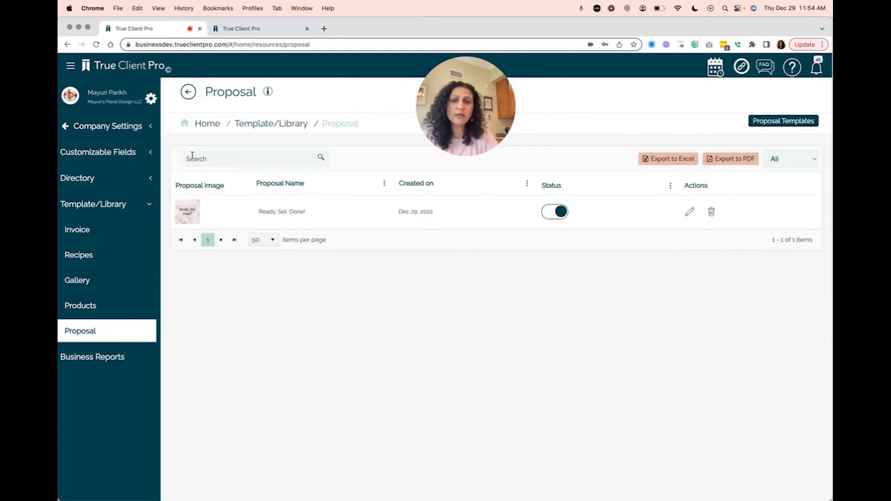
In the other open True Client Pro session, open the 25th anniversary project from the project list and go to its proposal
left_click(243, 30)
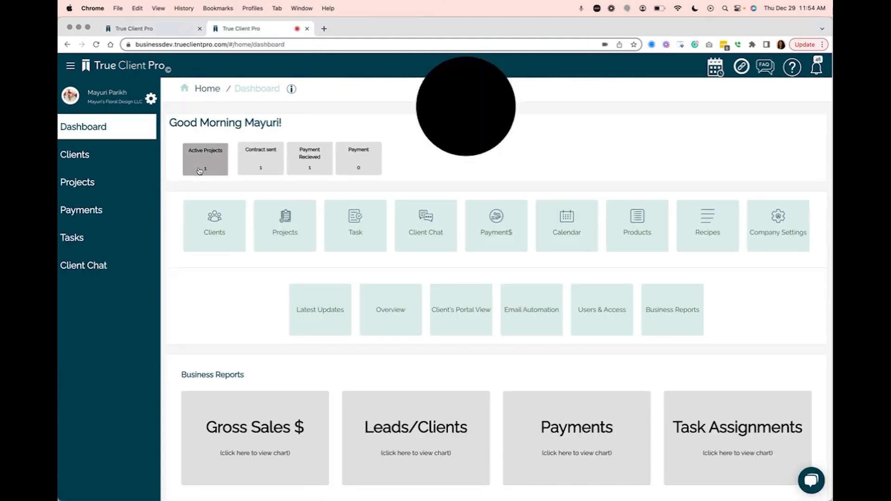
left_click(110, 190)
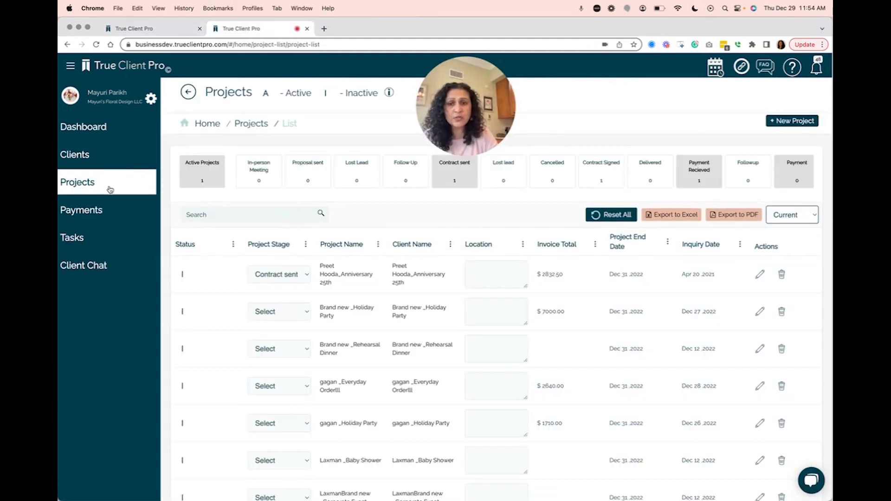
left_click(329, 271)
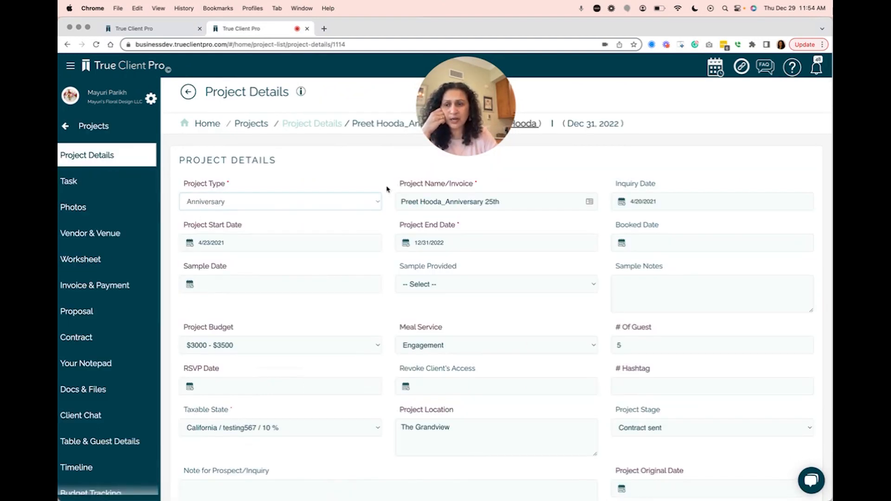
left_click(91, 314)
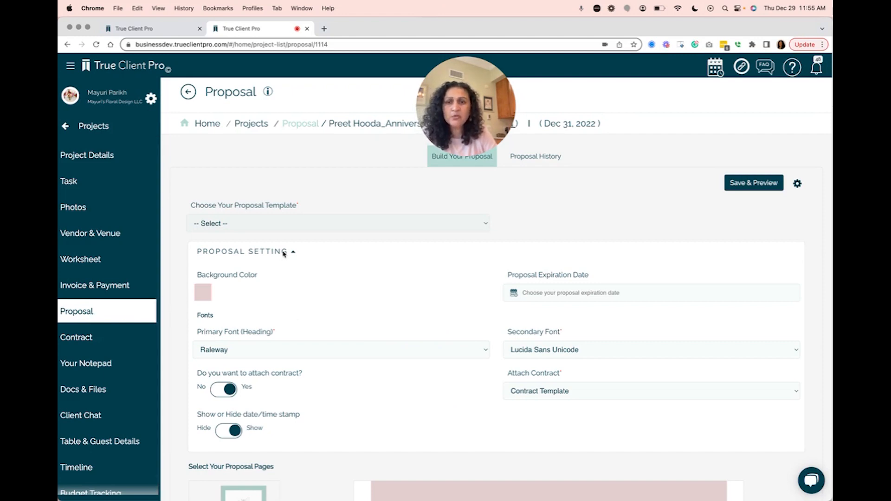
Choose Ready. Set. Done! as the project's proposal template
left_click(288, 224)
left_click(268, 238)
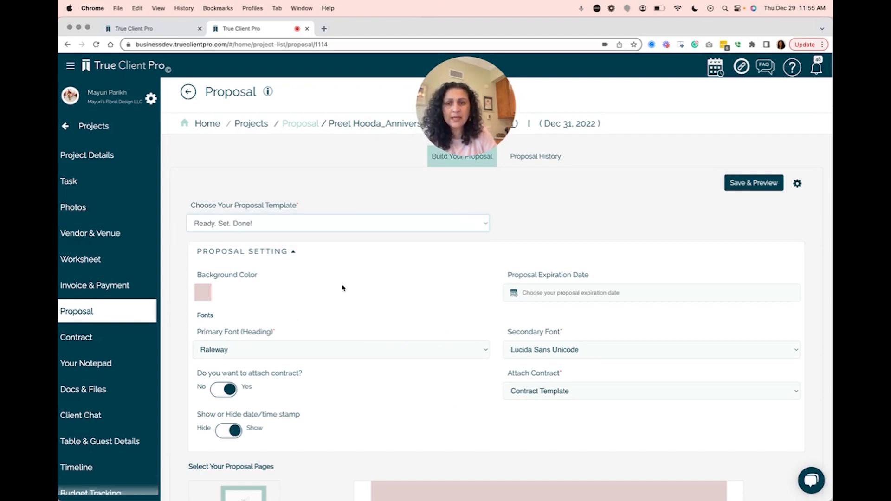
scroll(346, 296, "down", 3)
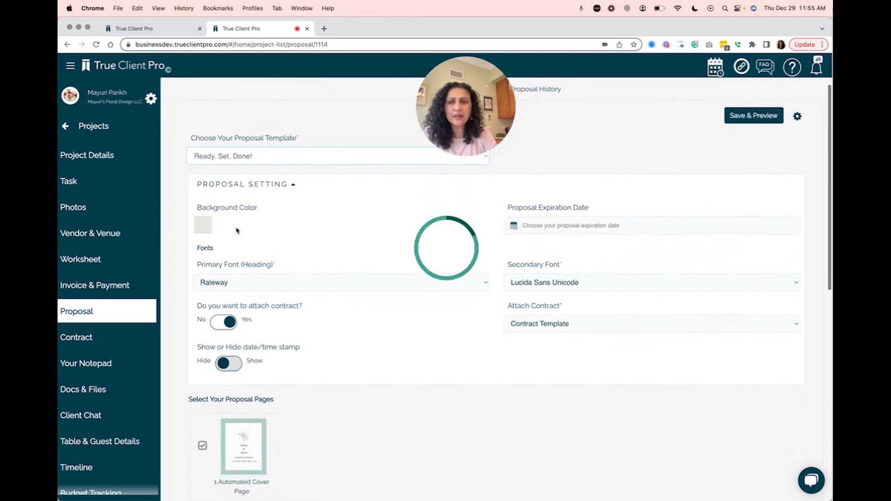
Check the project proposal's background color and expiration date choices, keeping the template's color and leaving the date empty
left_click(200, 228)
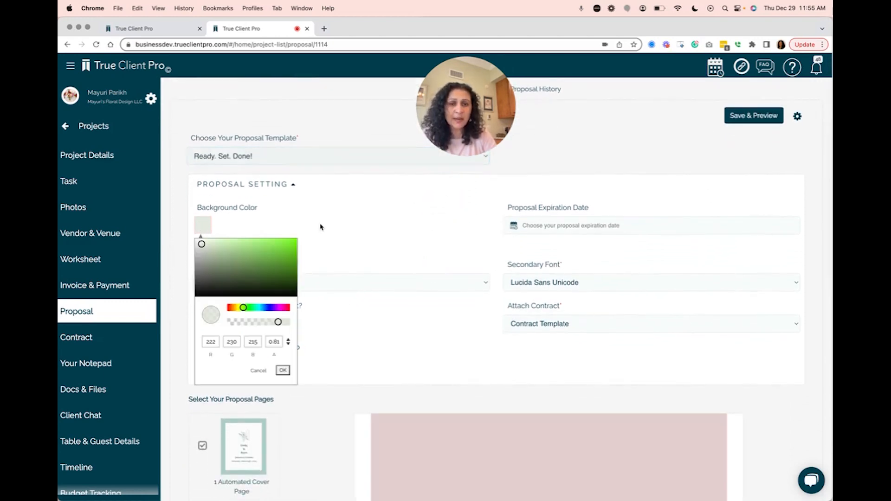
left_click(535, 225)
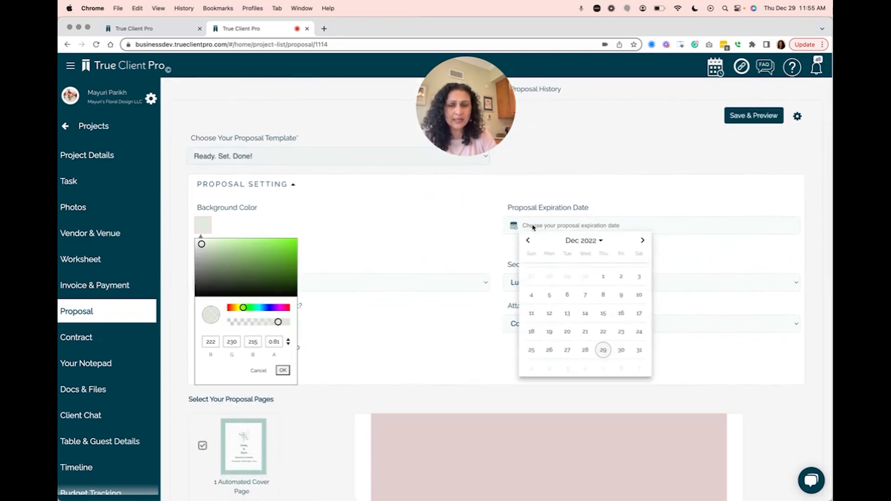
left_click(394, 252)
left_click(282, 370)
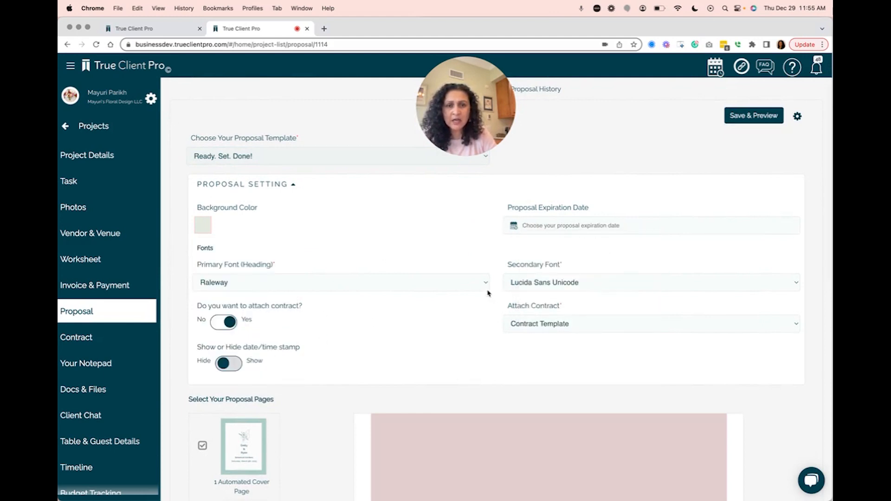
Set the project proposal's primary heading font to Tahoma
left_click(455, 282)
left_click(441, 294)
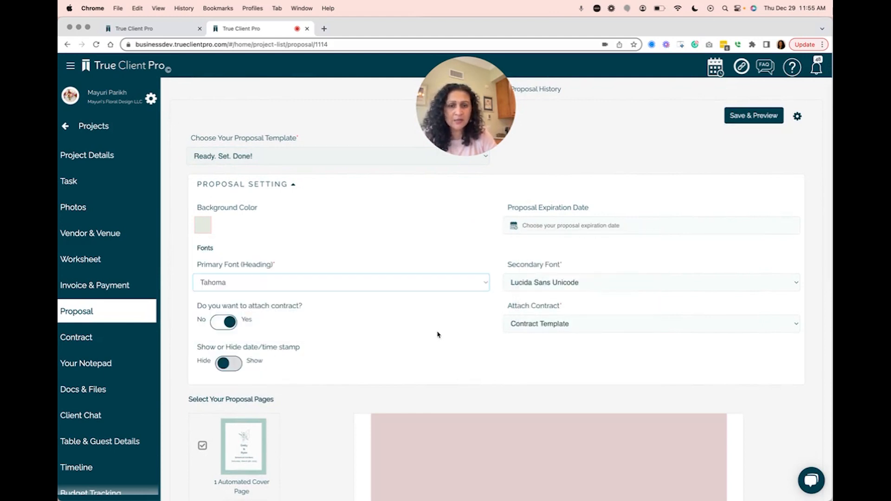
Look through the contract templates, keep Contract Template as the attached contract, and show the proposal's date/time stamp
scroll(439, 335, "down", 3)
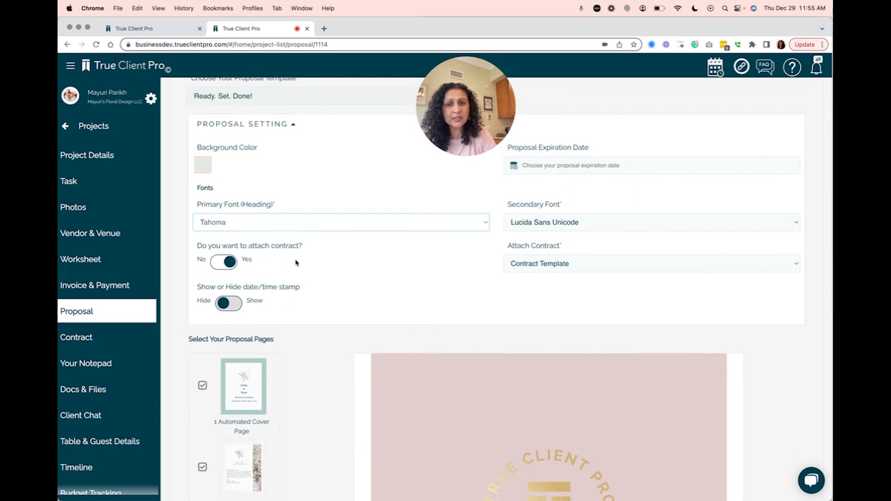
left_click(568, 269)
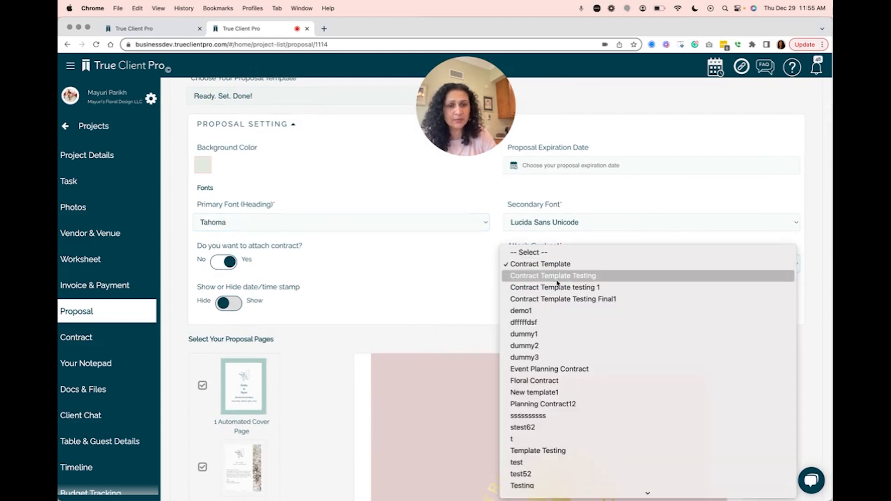
left_click(534, 276)
left_click(534, 269)
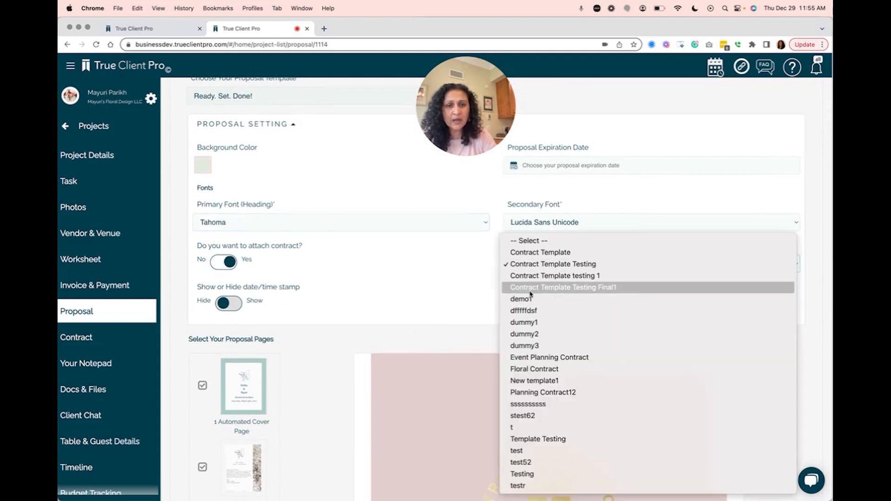
left_click(530, 289)
left_click(528, 265)
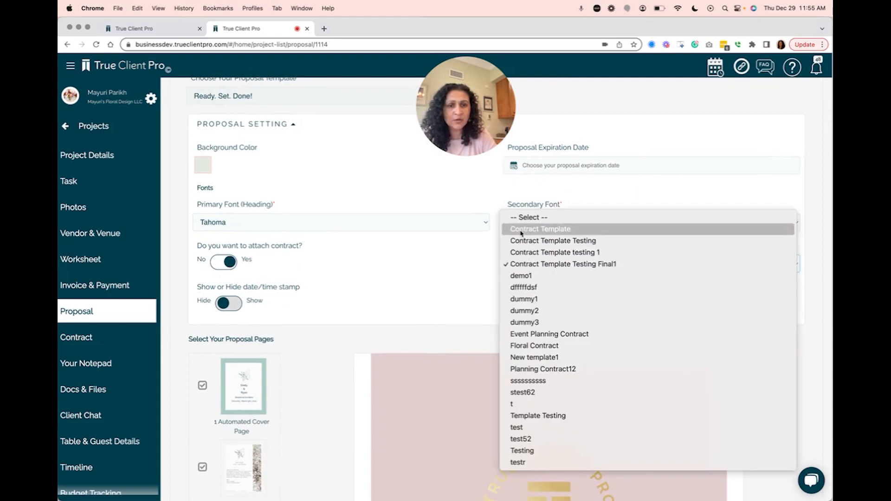
left_click(521, 230)
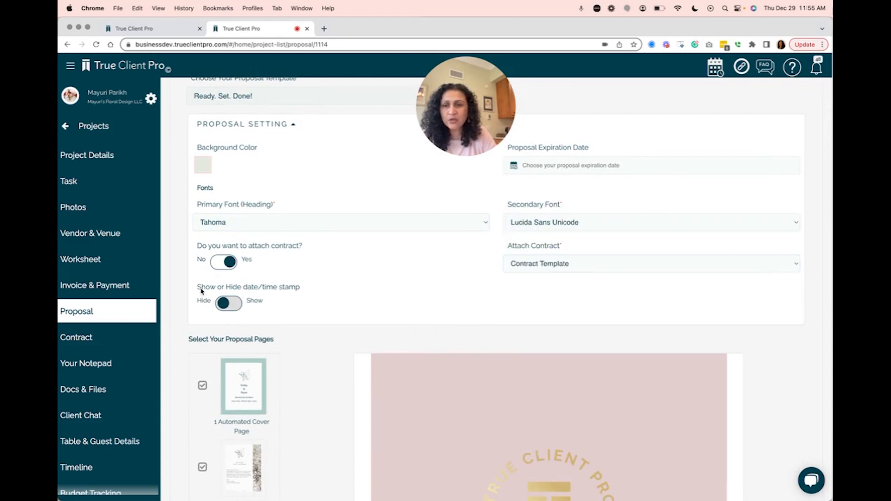
left_click(227, 307)
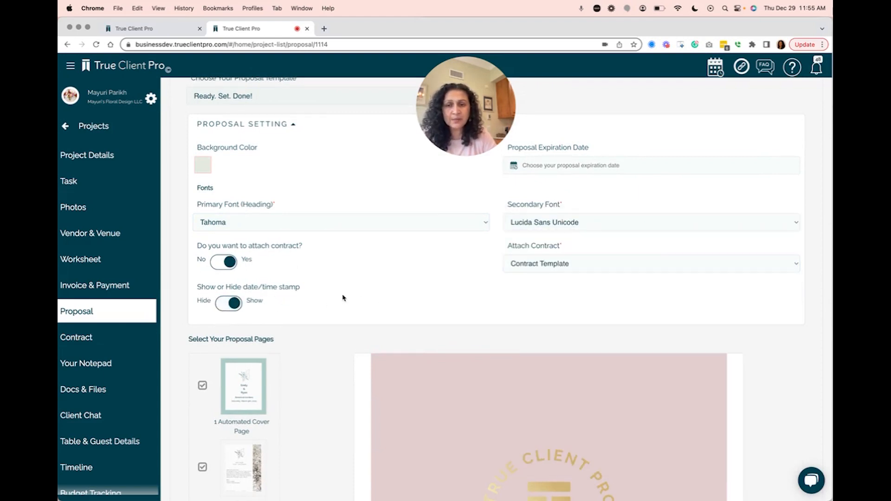
Examine the client name, venue and event date on the proposal's Automated Cover Page
scroll(343, 298, "down", 5)
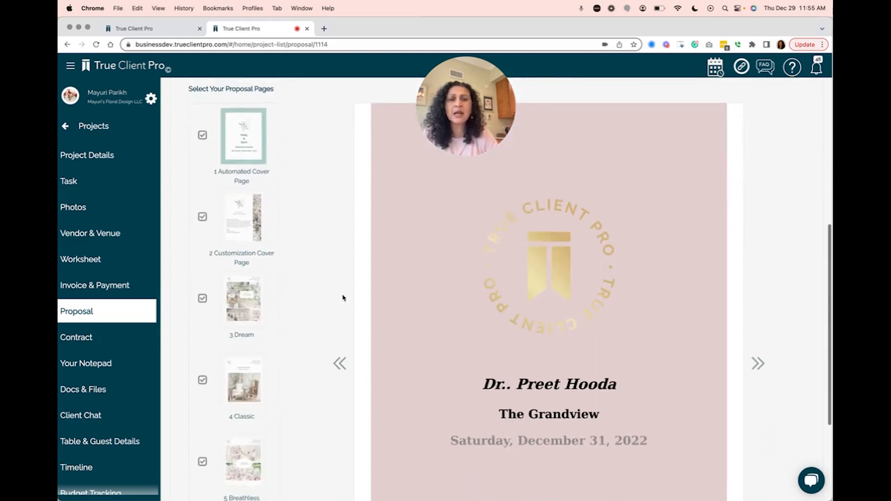
scroll(343, 298, "up", 1)
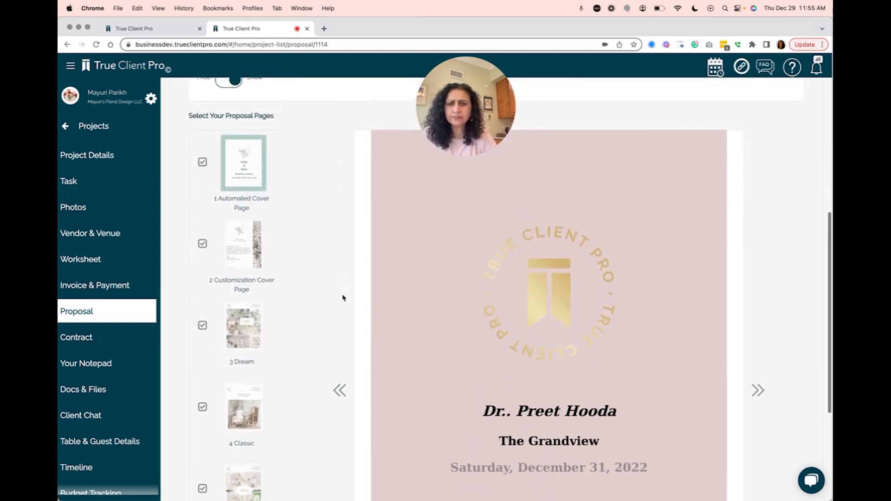
left_click(249, 179)
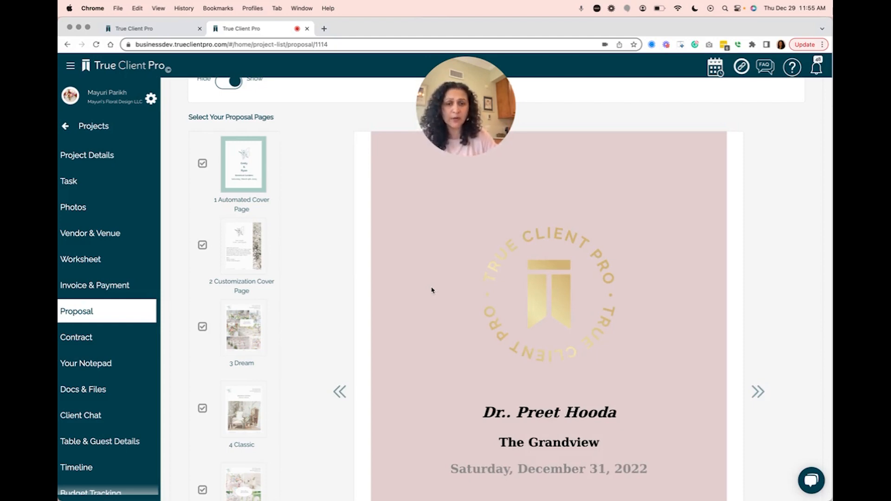
scroll(501, 336, "down", 3)
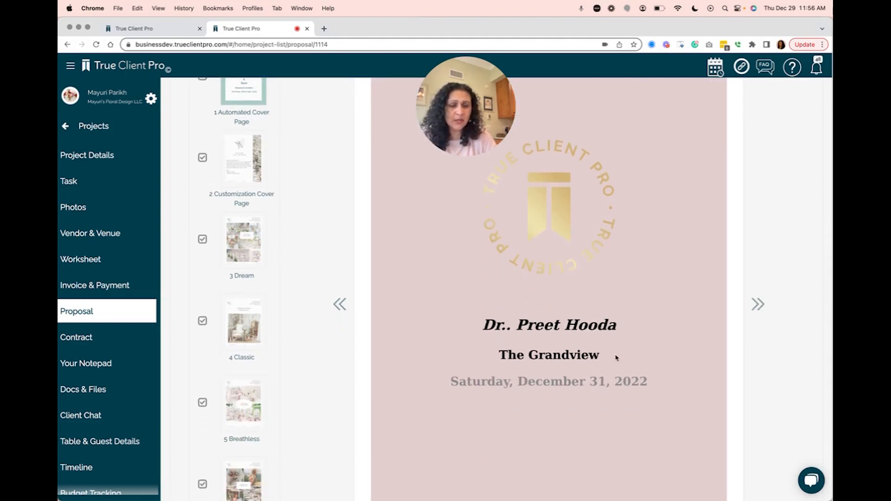
Try to leave the proposal for the project details, discarding the unsaved changes
left_click(87, 155)
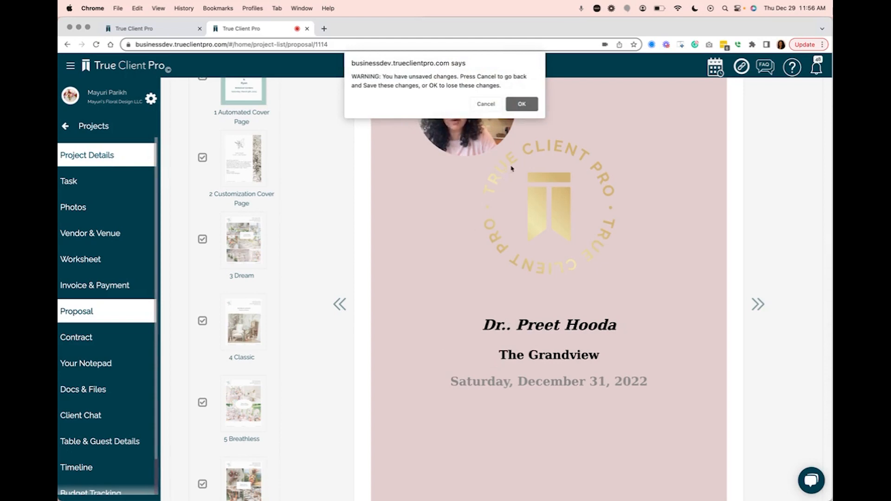
left_click(516, 105)
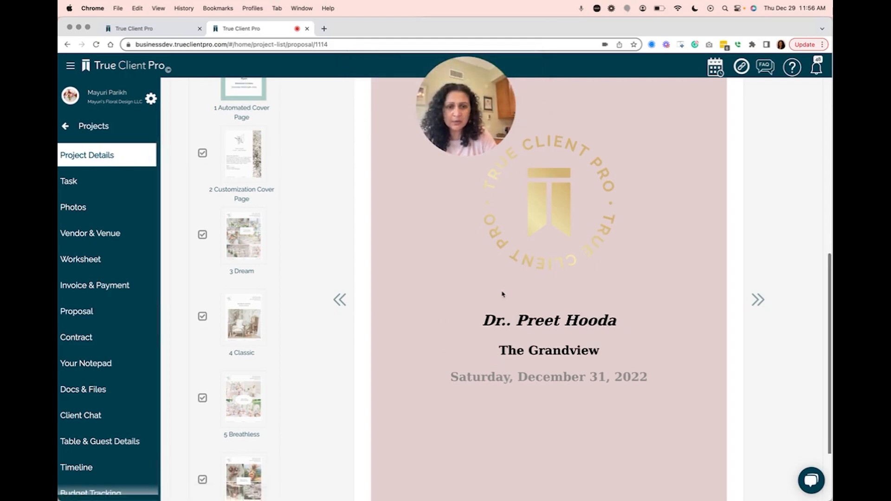
On the Customization Cover Page, enter "Lead Designer" as the name/business name text
scroll(503, 294, "down", 3)
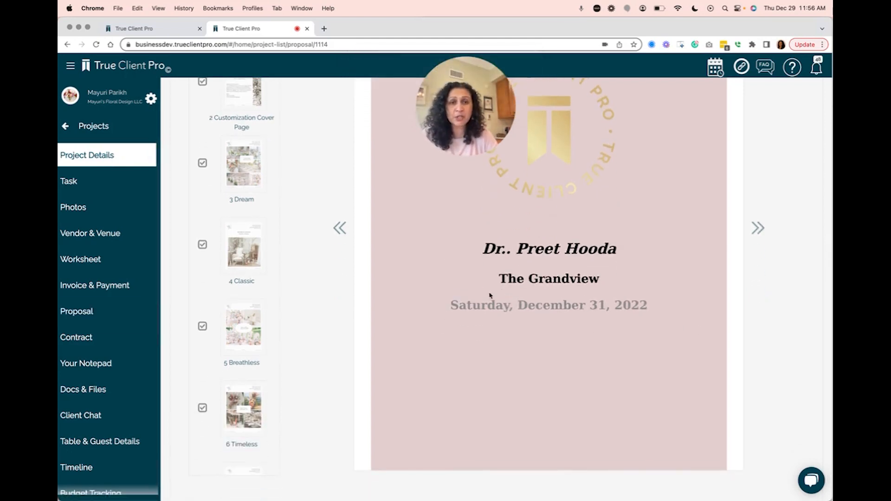
scroll(282, 189, "up", 3)
left_click(240, 175)
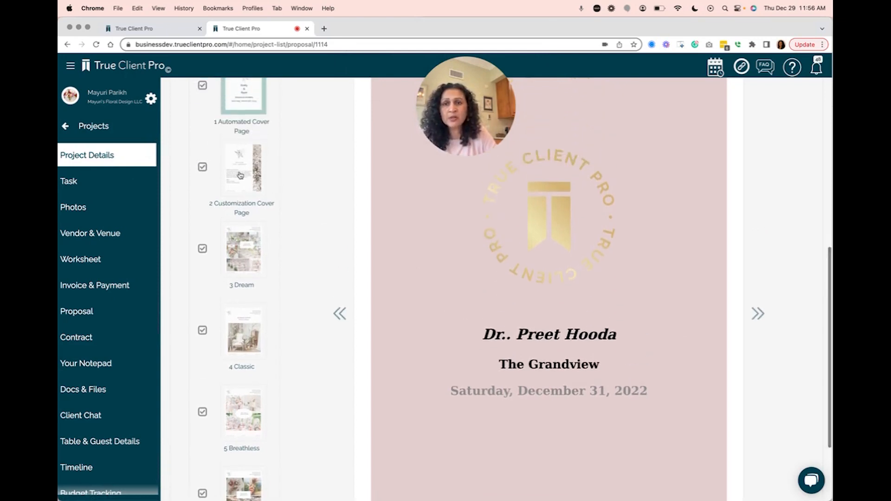
scroll(449, 263, "up", 1)
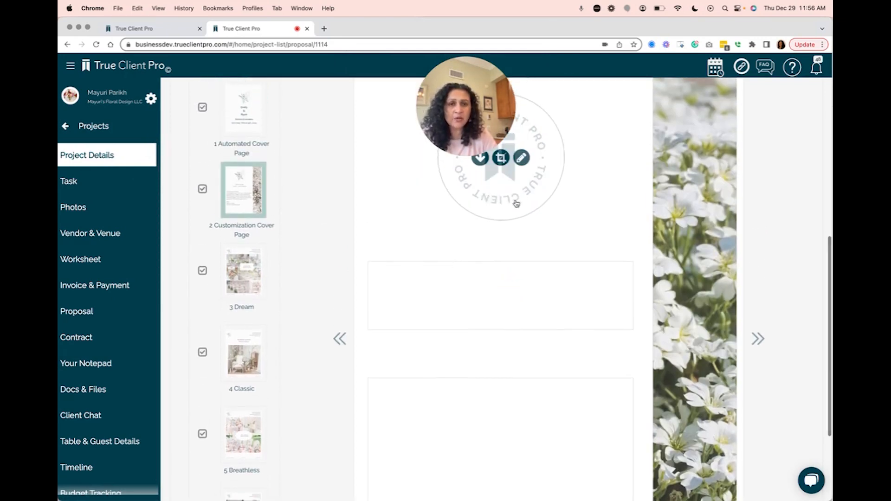
left_click(505, 292)
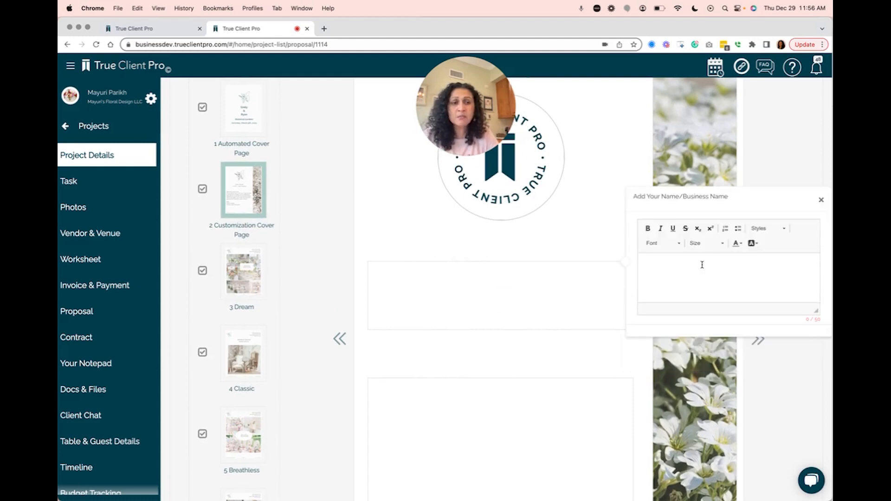
left_click(703, 265)
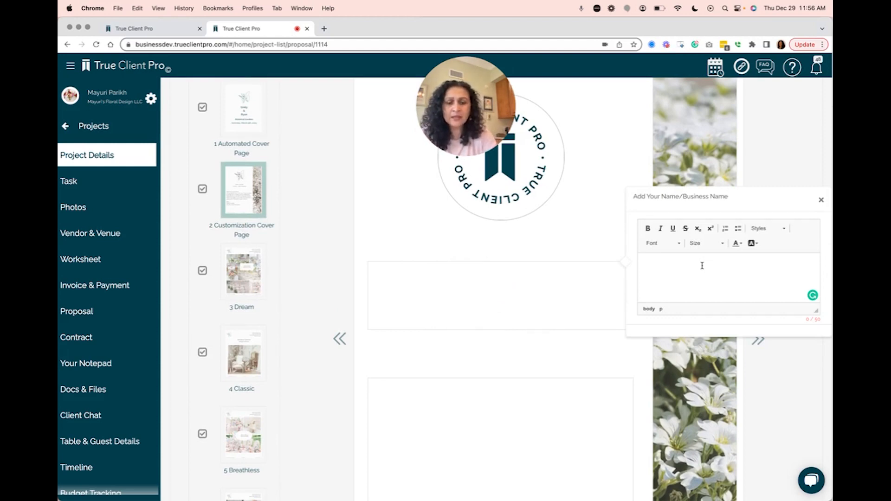
type("Lead D")
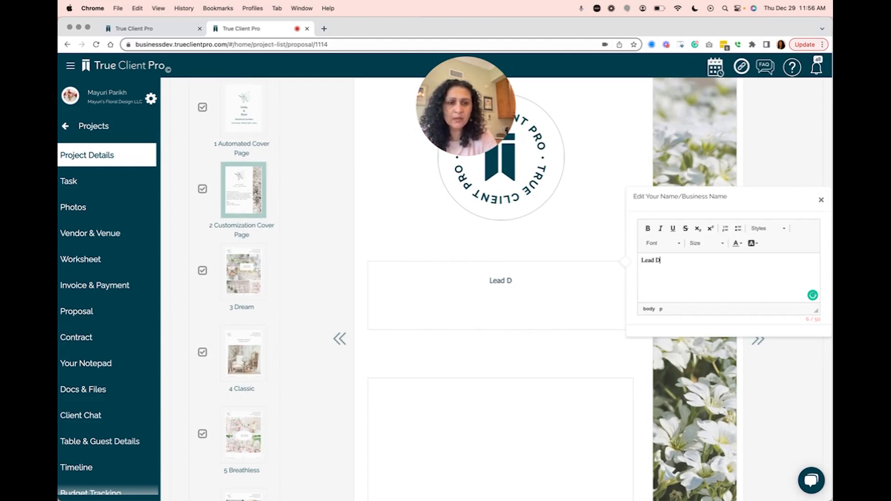
type("esigner")
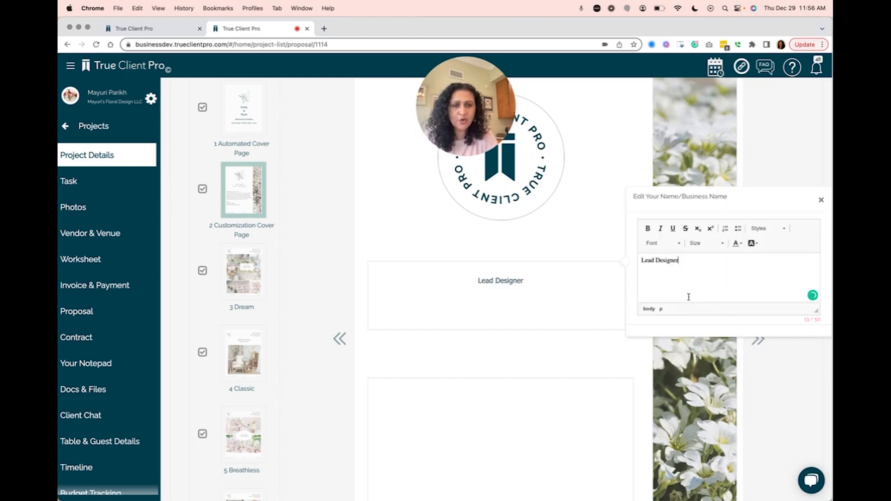
Underline and bold the "Lead Designer" text and close its text editor
left_click_drag(684, 260, 643, 261)
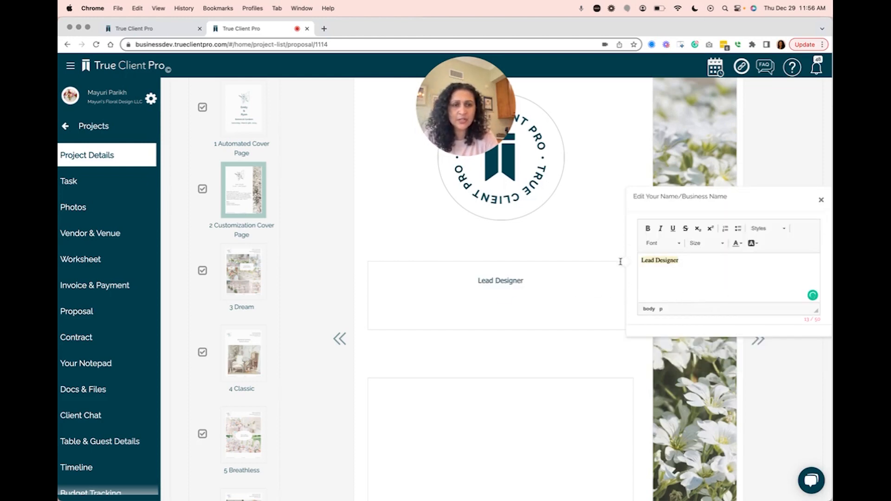
left_click(672, 230)
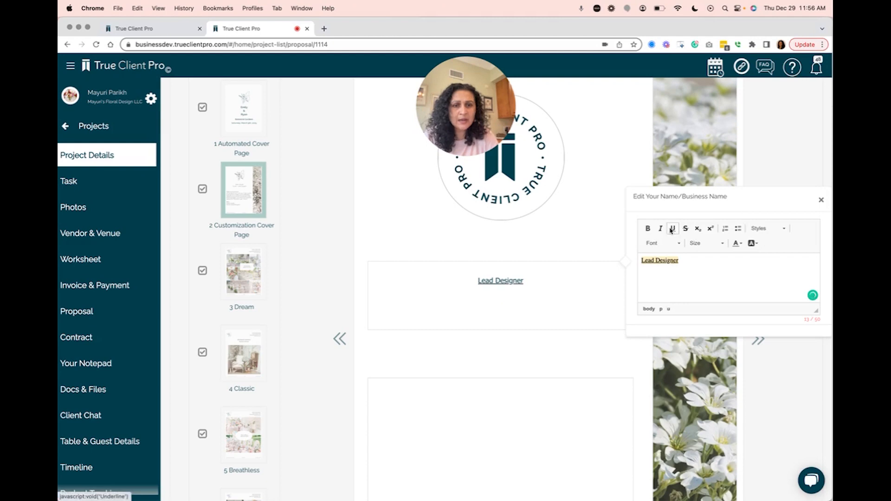
left_click(647, 229)
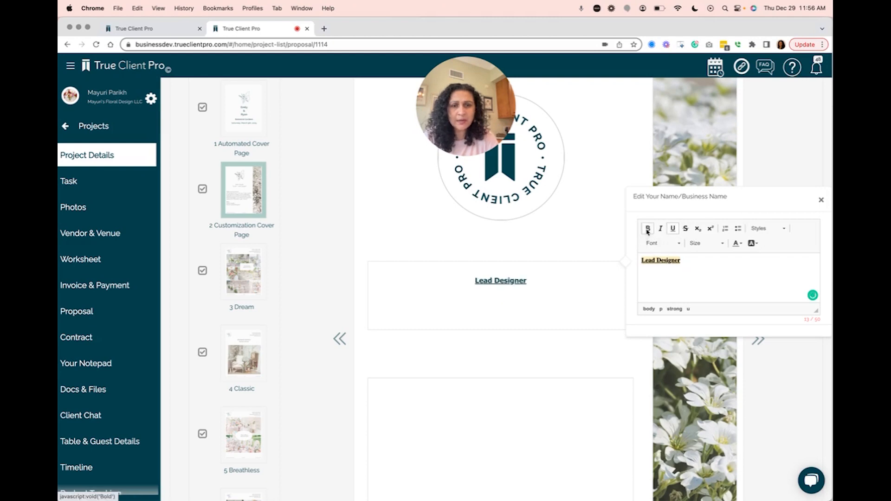
left_click(822, 199)
View the About Us text editor on the Customization Cover Page and close it without entering anything
scroll(505, 346, "down", 3)
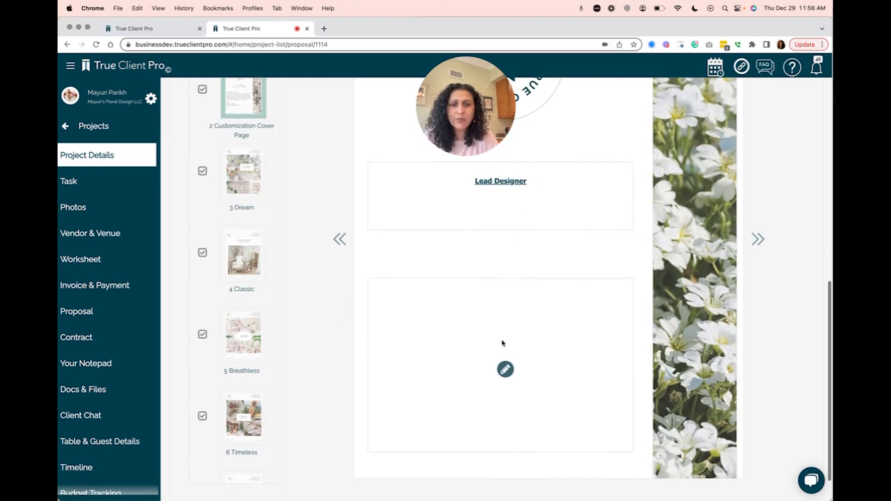
left_click(505, 370)
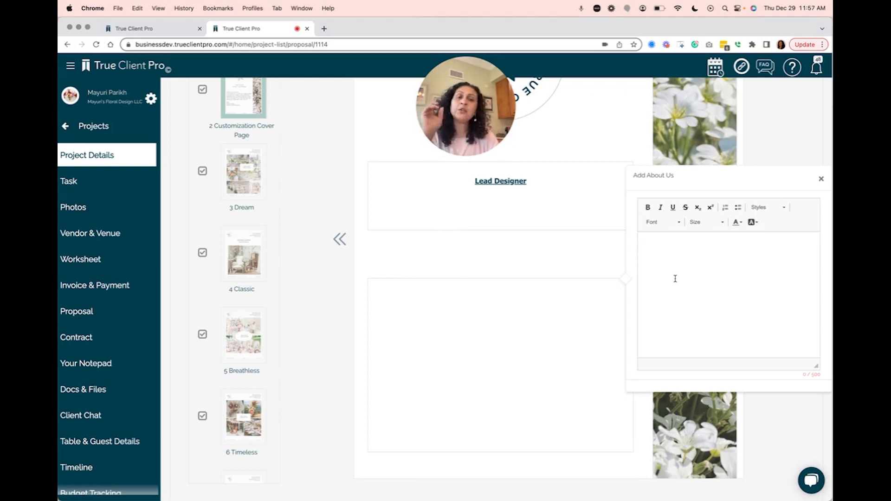
left_click(823, 178)
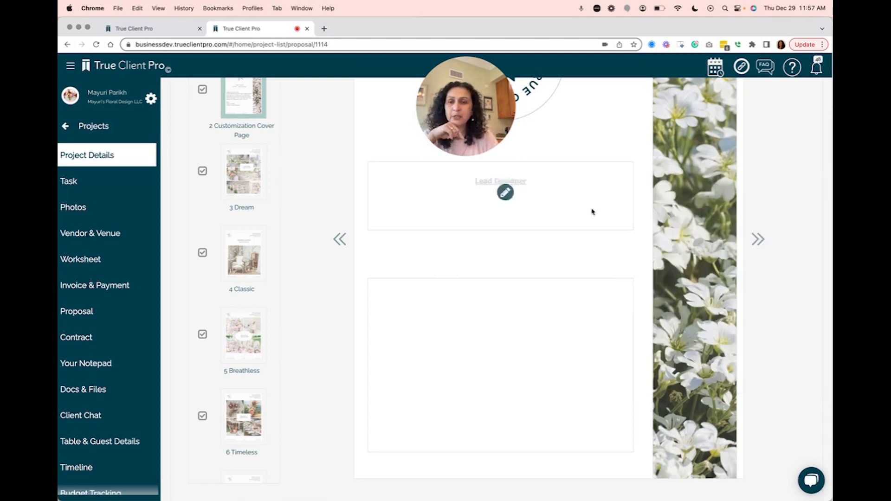
On the Dream page, check the Inspirational Photos source for the wide middle-row image, leaving the image as it is
left_click(247, 184)
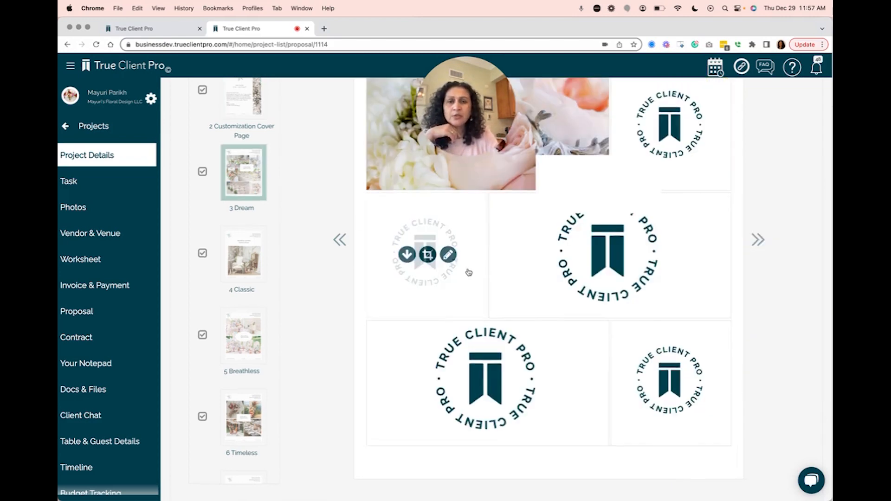
scroll(465, 279, "up", 2)
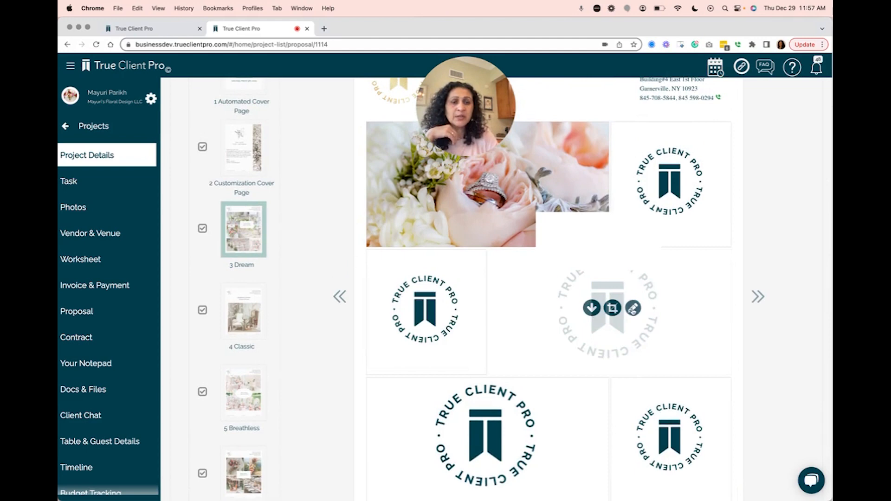
left_click(633, 309)
left_click(738, 214)
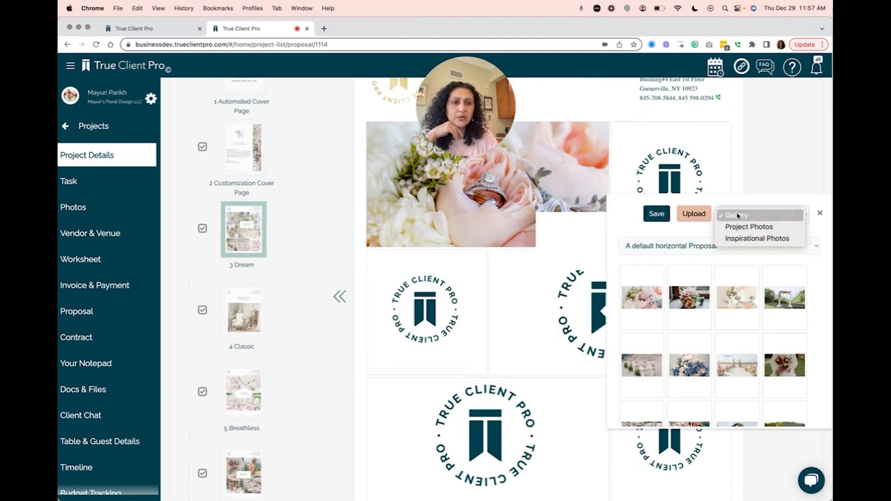
left_click(738, 239)
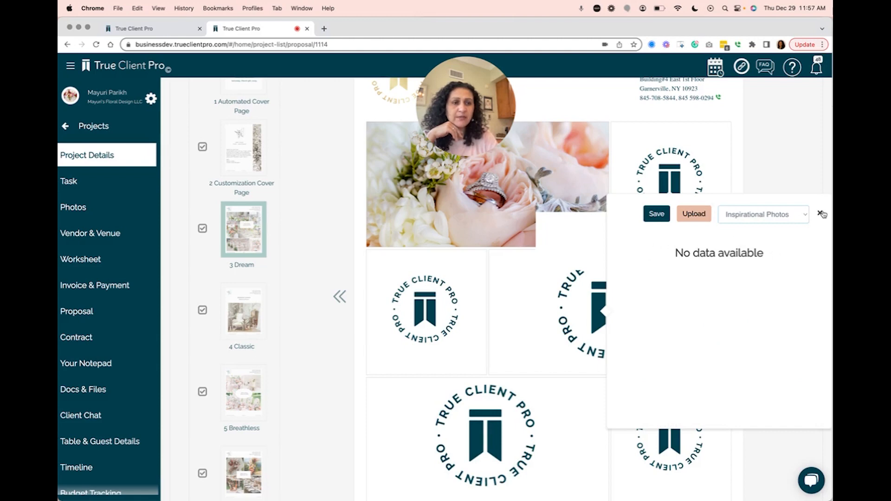
left_click(821, 213)
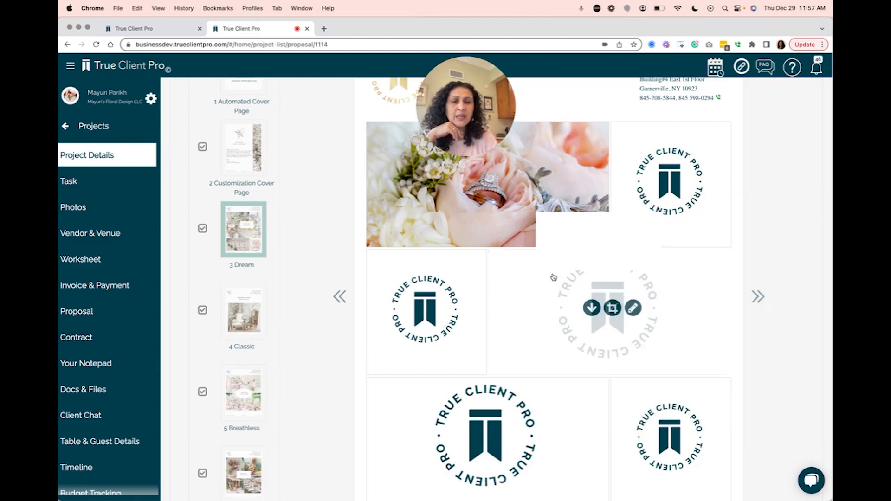
Save and preview the project proposal, choosing not to override the existing contract
scroll(554, 277, "up", 4)
scroll(334, 239, "up", 3)
scroll(241, 176, "up", 2)
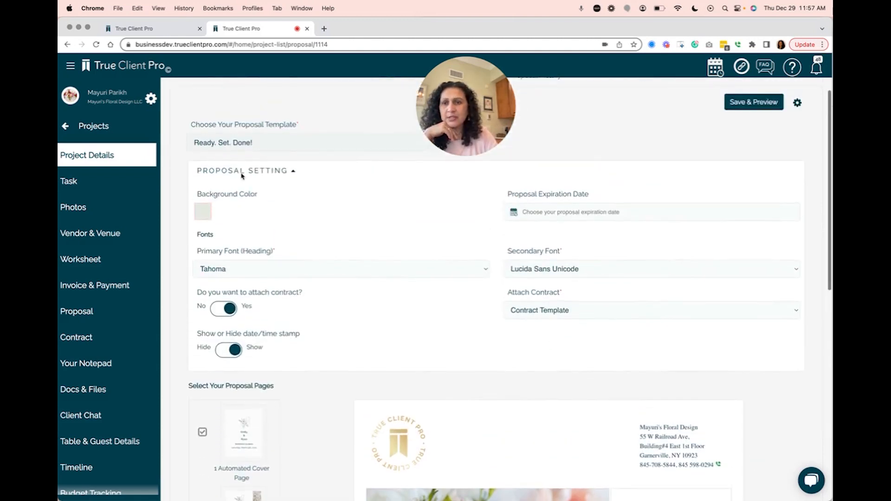
scroll(241, 176, "up", 1)
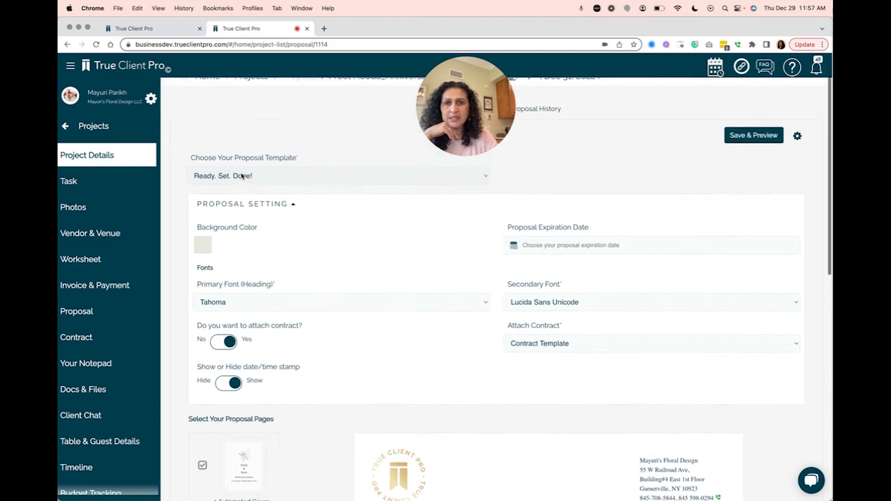
left_click(743, 138)
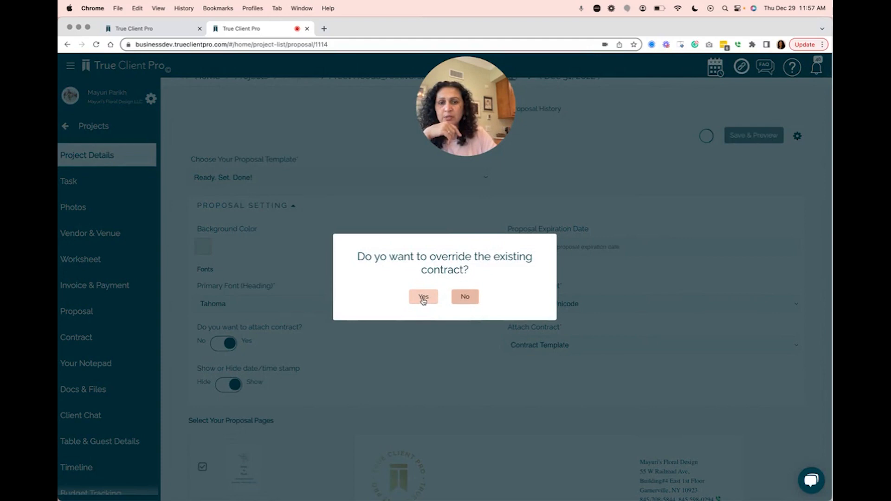
left_click(464, 298)
Add the gallery photos of the blue flowers, waterside ceremony, red bouquet and outdoor arch to the project's Inspirational Photos
left_click(110, 214)
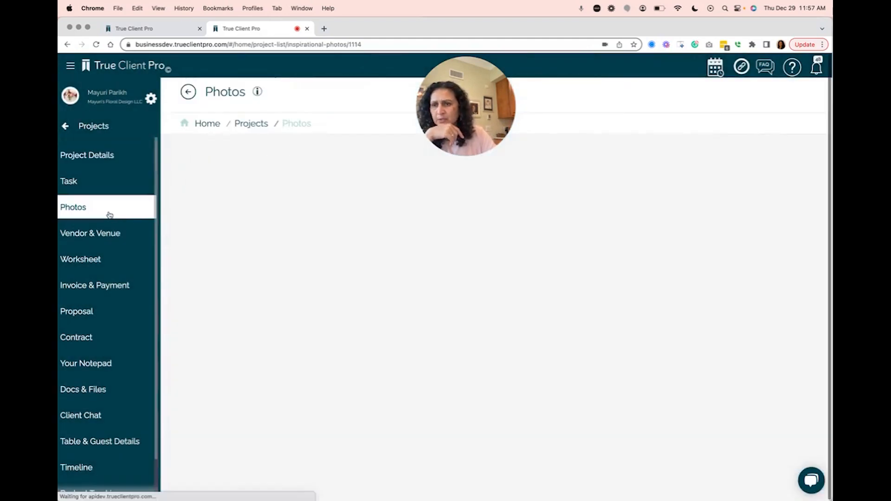
left_click(250, 420)
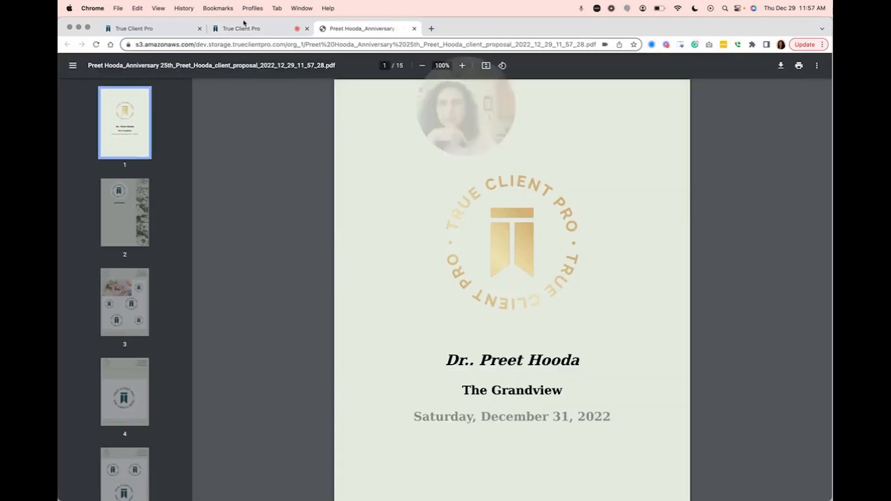
left_click(248, 29)
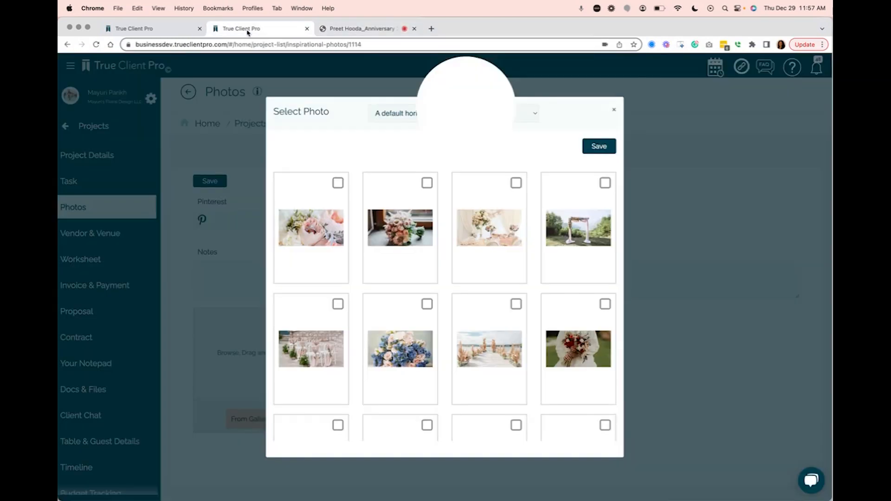
left_click(427, 304)
left_click(516, 306)
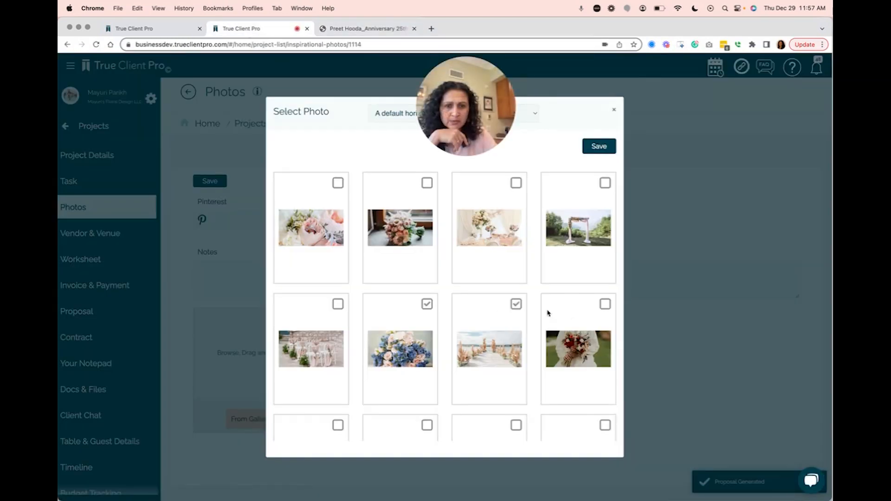
left_click(606, 304)
left_click(605, 183)
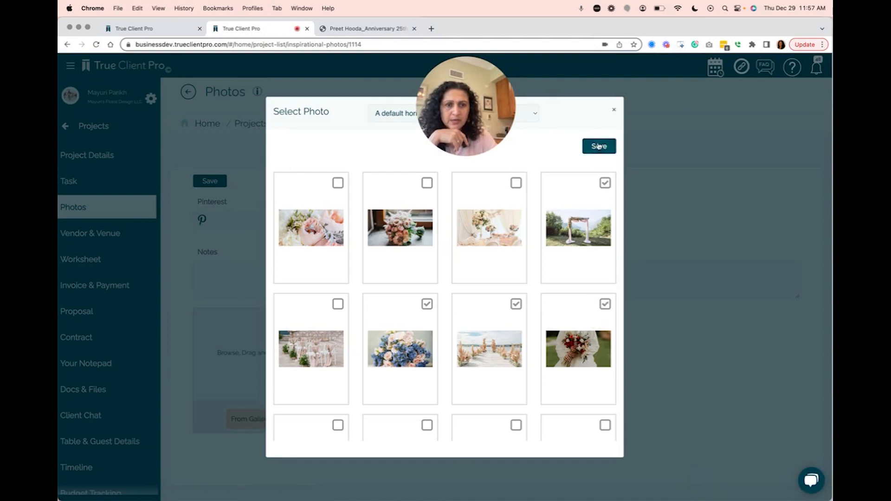
left_click(598, 146)
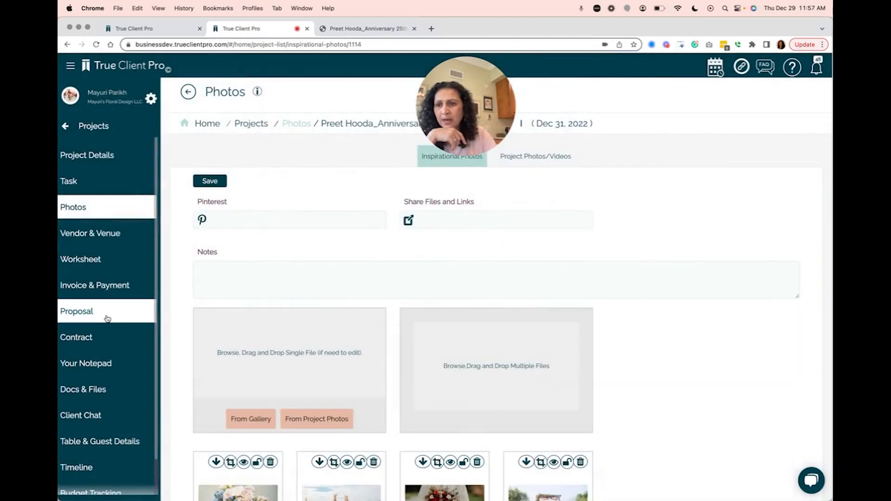
On the proposal's Dream page, replace the small middle-row image with the red bouquet from Inspirational Photos
left_click(107, 318)
scroll(325, 367, "down", 7)
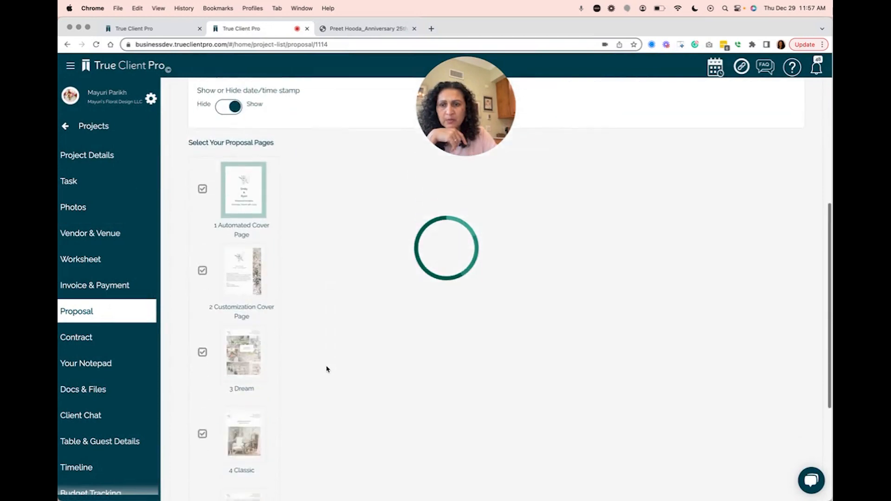
scroll(327, 369, "down", 5)
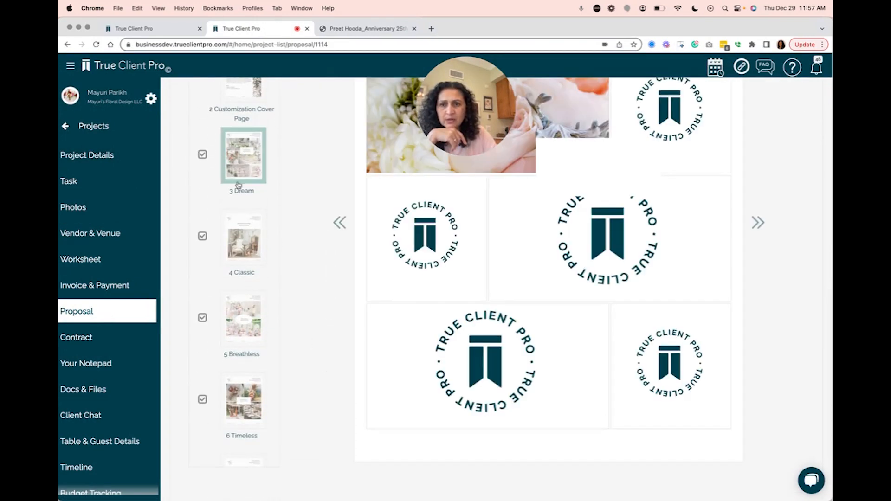
left_click(448, 244)
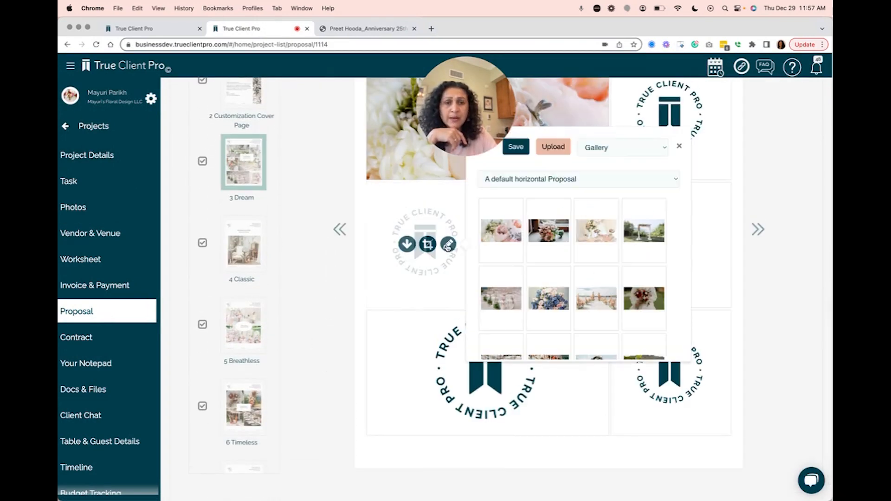
left_click(615, 148)
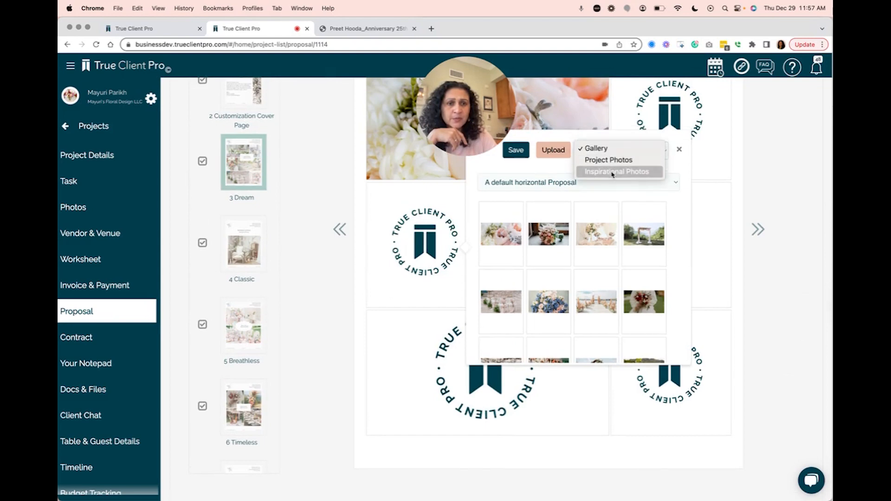
left_click(612, 173)
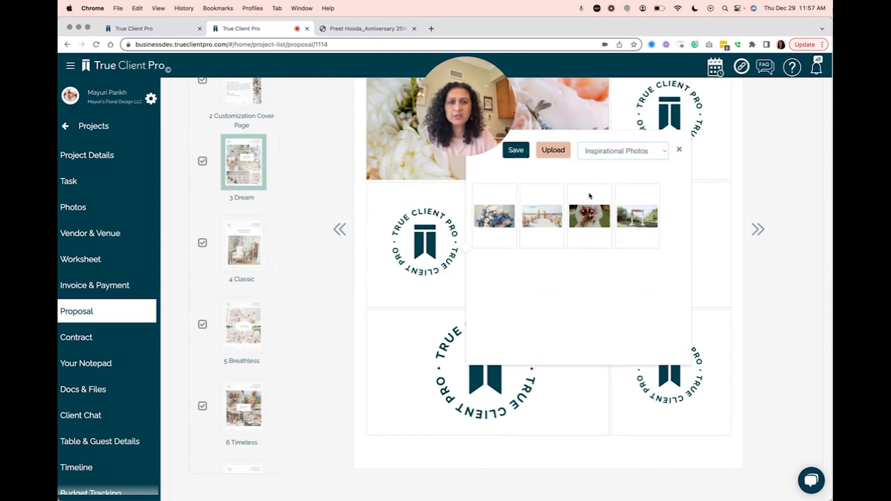
left_click(588, 226)
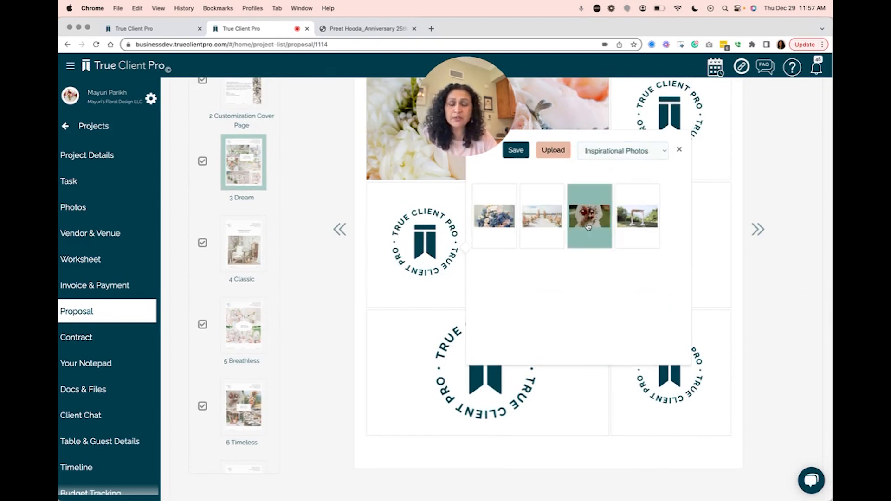
left_click(515, 150)
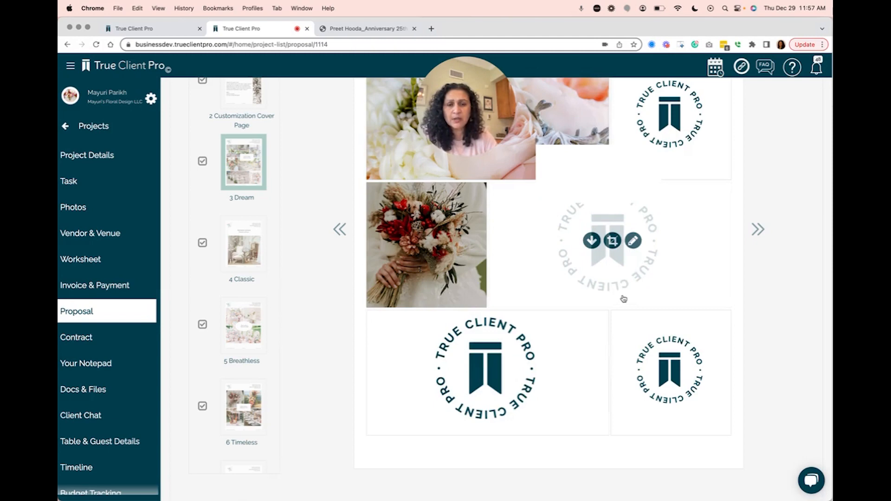
Replace the Dream page's wide middle-row image with the Gallery photo of the draped reception table with flowers
left_click(633, 241)
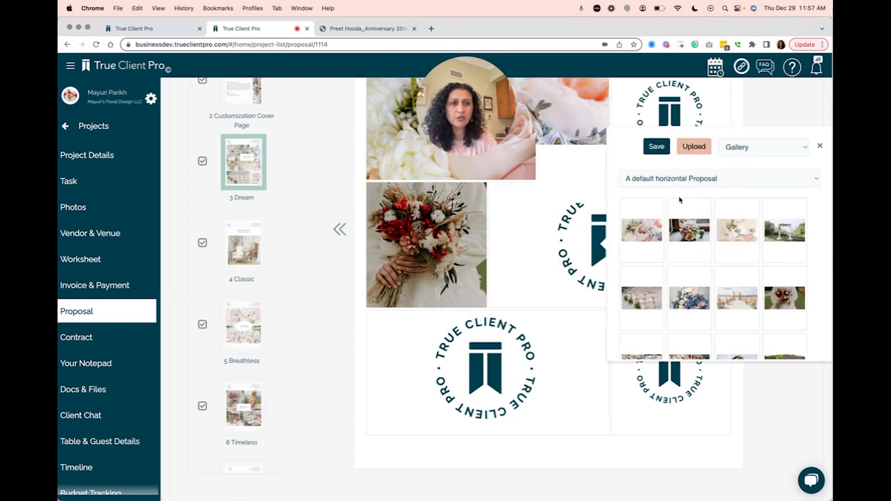
left_click(737, 222)
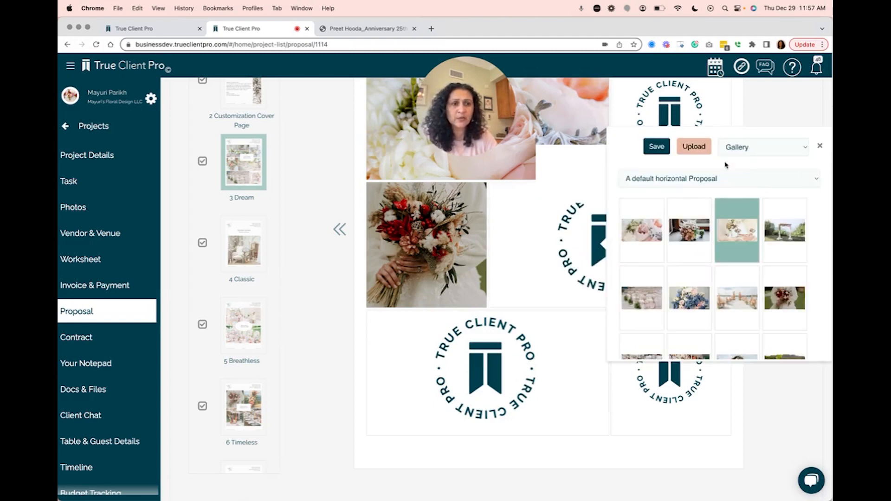
left_click(656, 147)
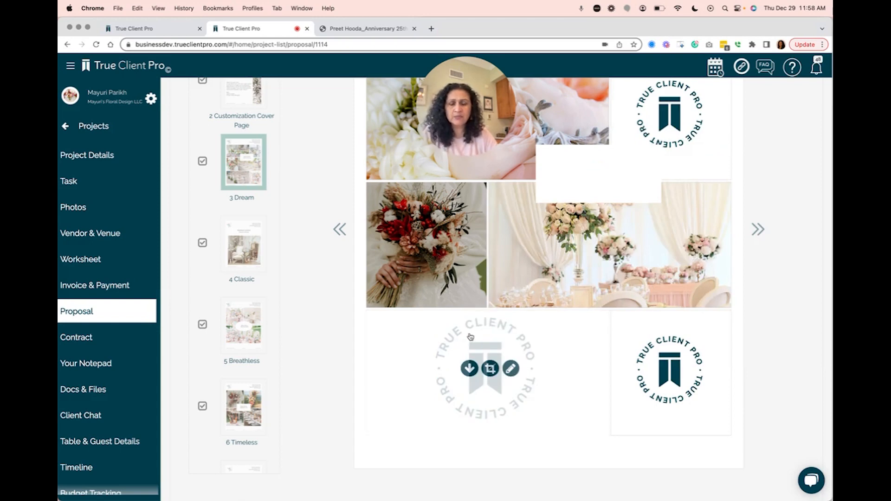
On the Colors and Elements page, delete every color in the Color Palette, from Apricot through Champagne
scroll(470, 337, "up", 3)
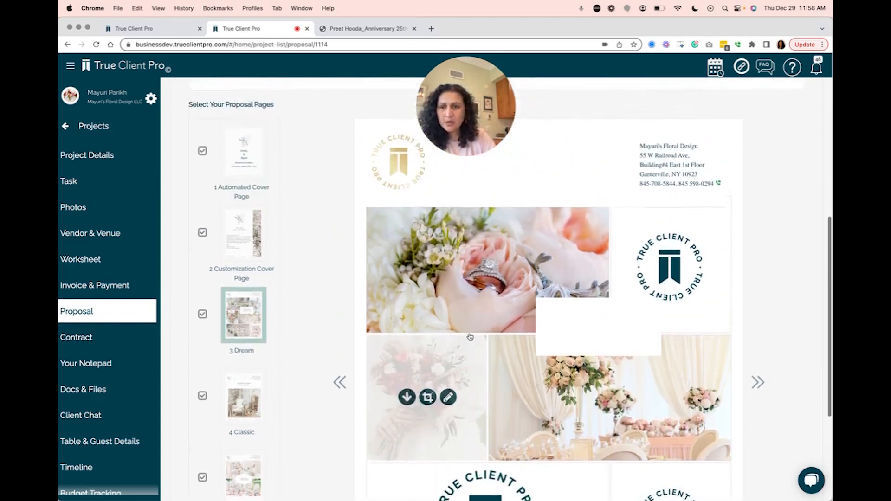
scroll(259, 336, "down", 10)
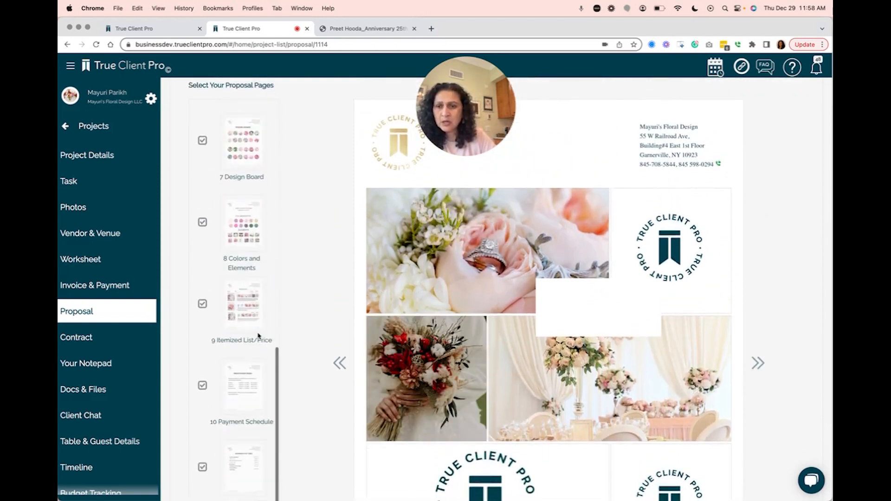
left_click(242, 248)
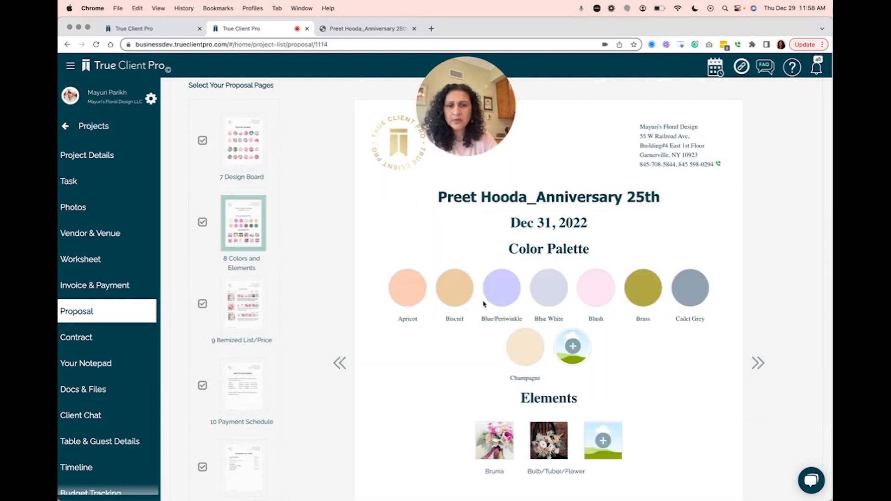
left_click(502, 291)
left_click(503, 291)
left_click(504, 292)
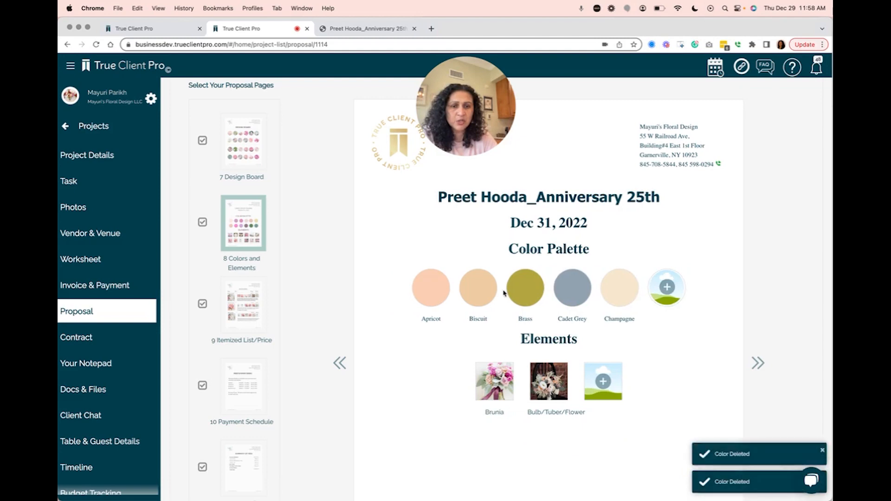
left_click(481, 291)
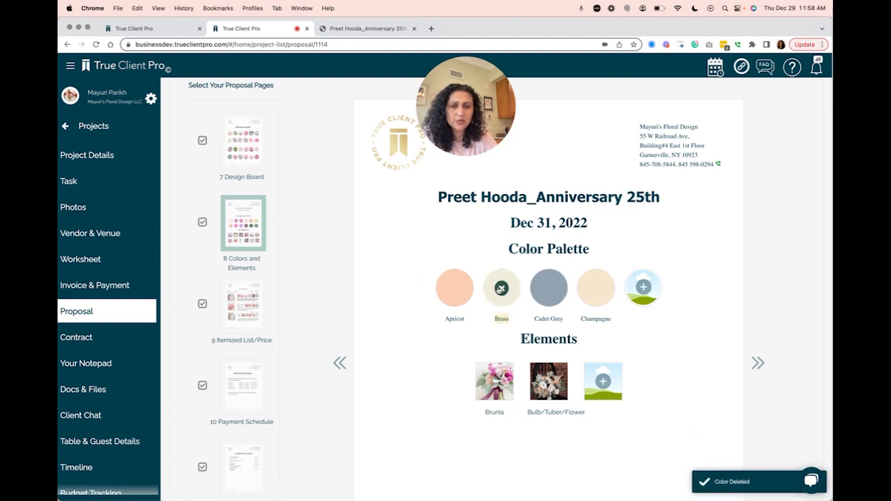
left_click(500, 289)
left_click(524, 288)
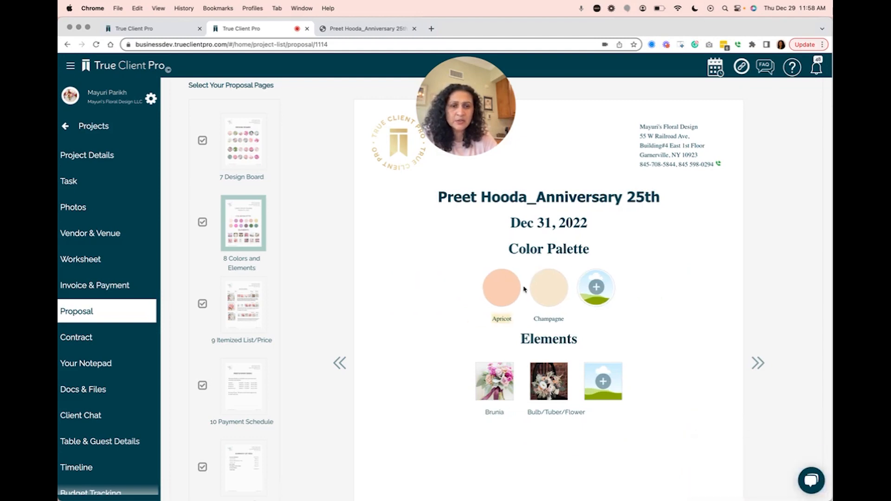
left_click(549, 288)
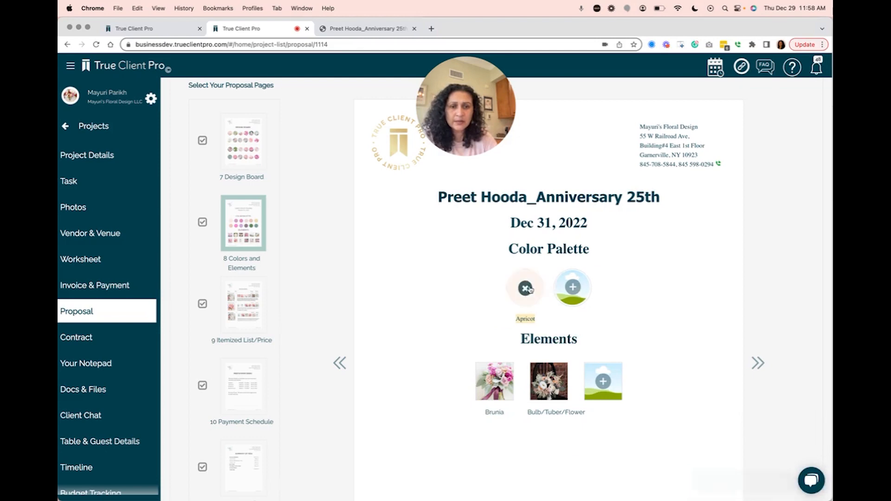
left_click(529, 289)
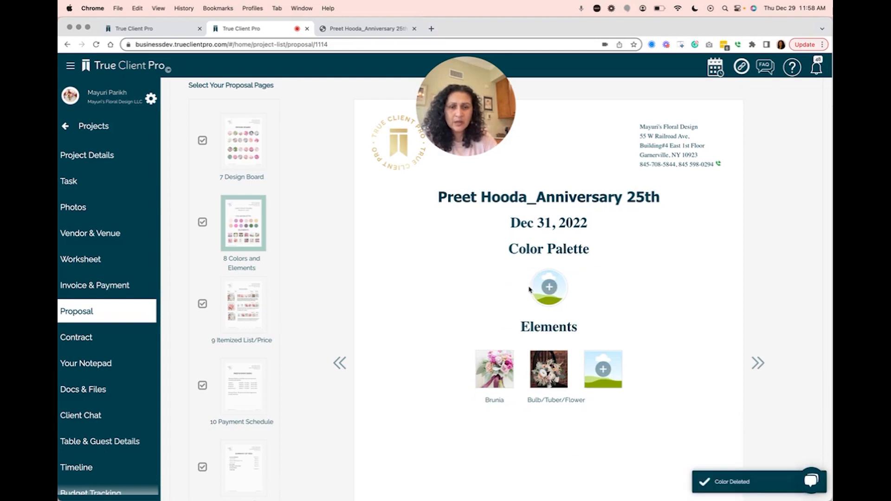
Delete the Bulb/Tuber/Flower and Brunia images from the Elements section of the Colors and Elements page
left_click(550, 375)
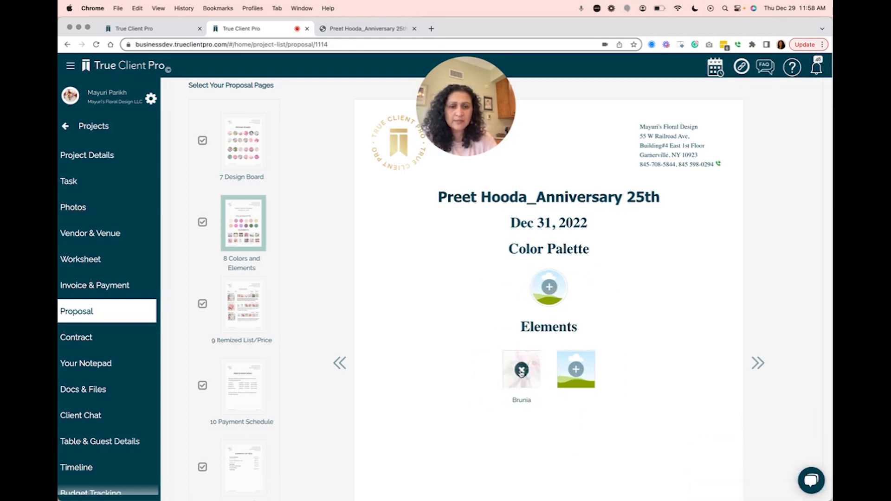
left_click(506, 375)
scroll(484, 411, "down", 1)
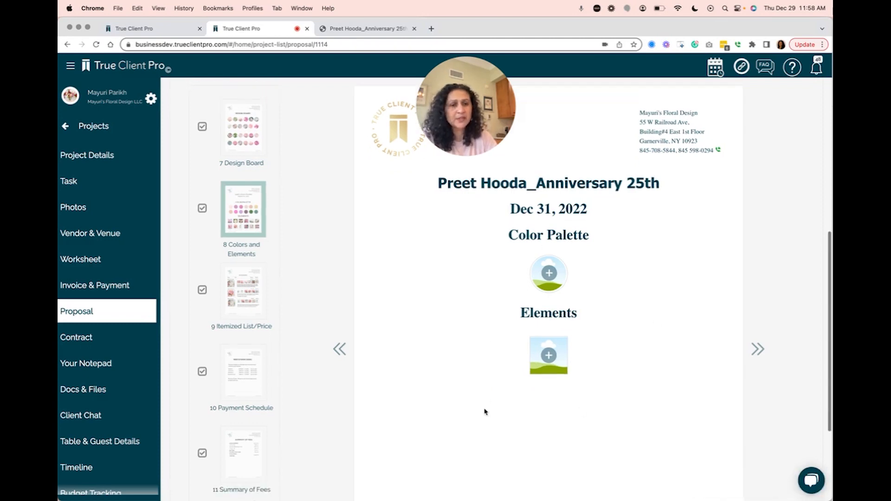
Stay on the proposal to keep its unsaved changes, and save and preview it without overriding the existing contract
left_click(119, 260)
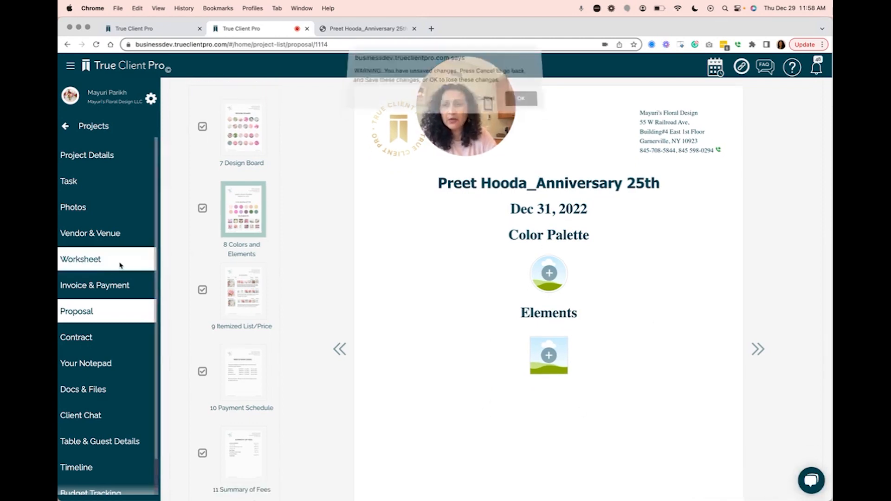
left_click(486, 104)
scroll(335, 246, "up", 10)
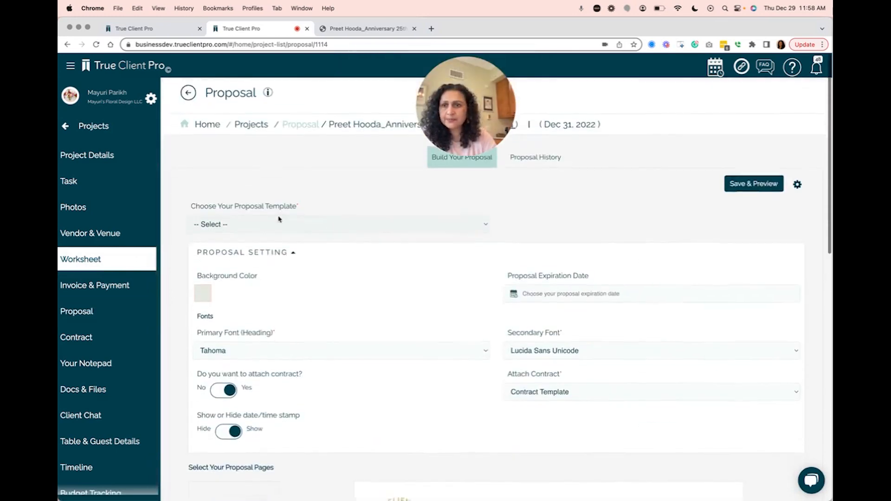
left_click(754, 183)
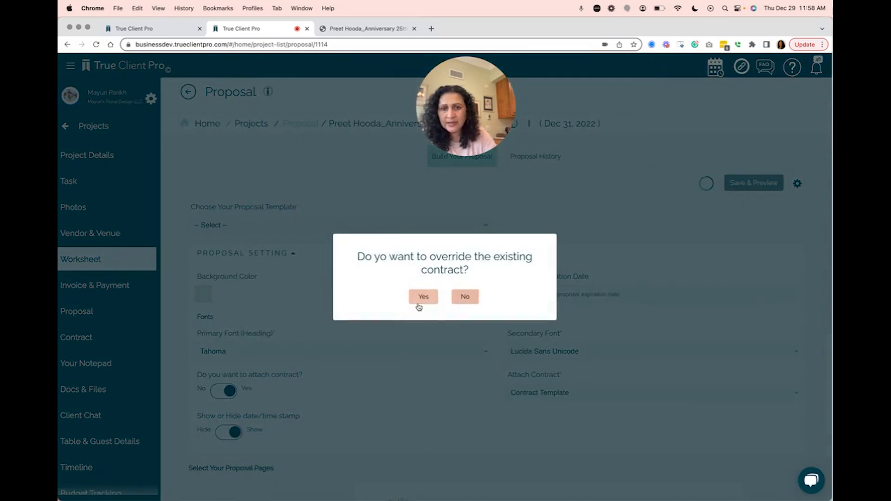
left_click(471, 300)
In the project's Worksheet, add the colors stest2, Green and Cream under Colors & Elements and save them
left_click(90, 260)
left_click(271, 226)
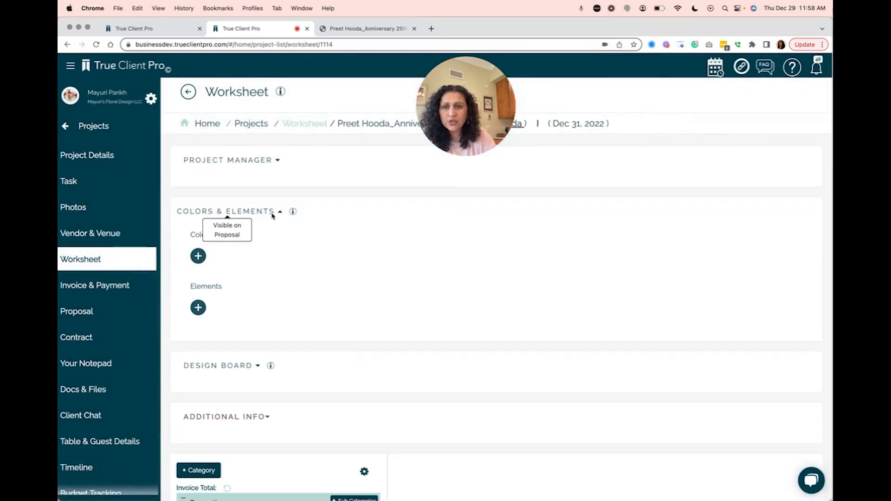
left_click(199, 256)
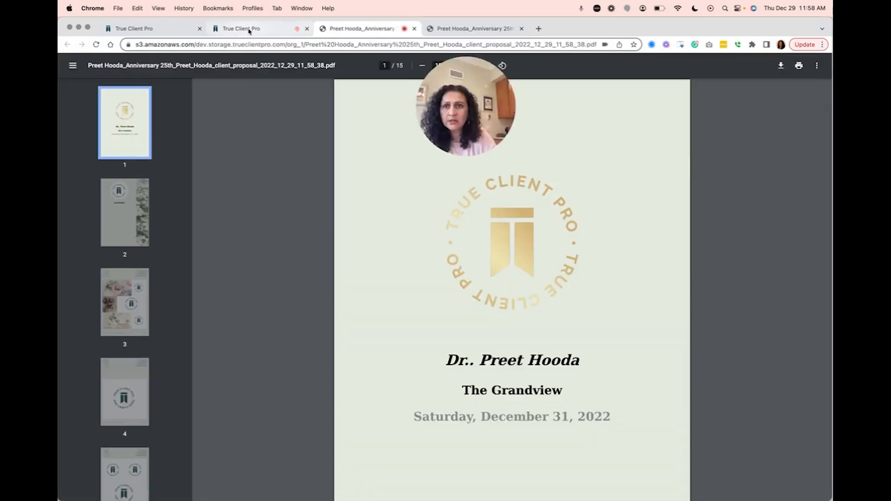
left_click(250, 30)
left_click(279, 226)
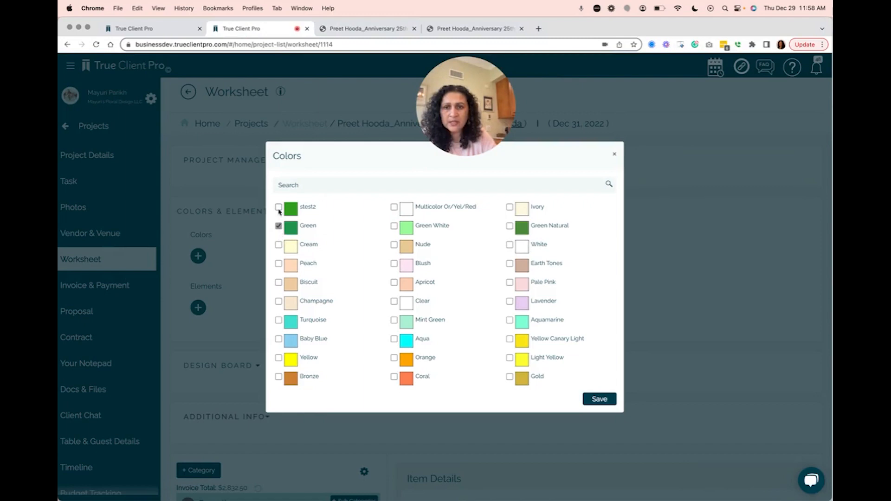
left_click(278, 245)
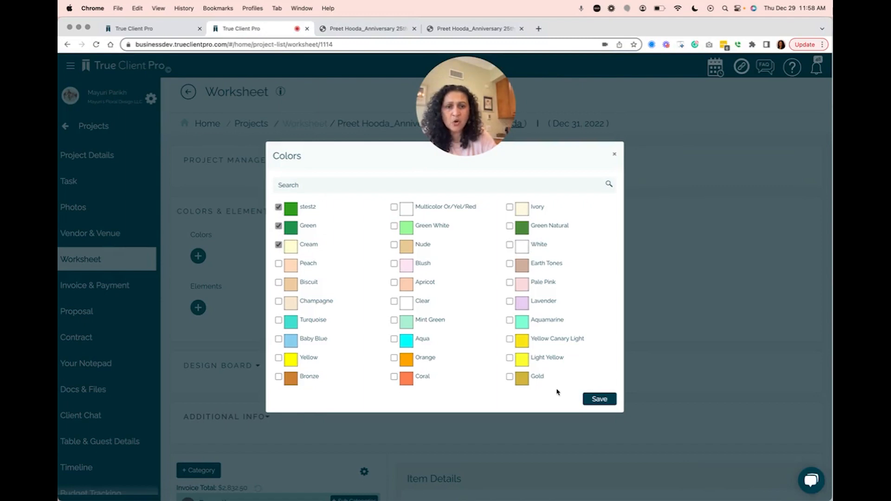
left_click(593, 398)
Reopen the project's proposal and go to its Colors and Elements page
left_click(124, 311)
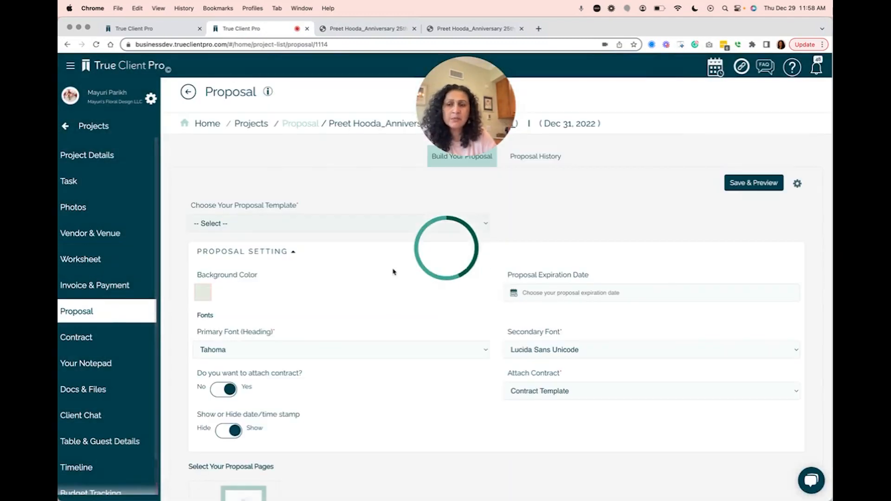
scroll(420, 363, "down", 6)
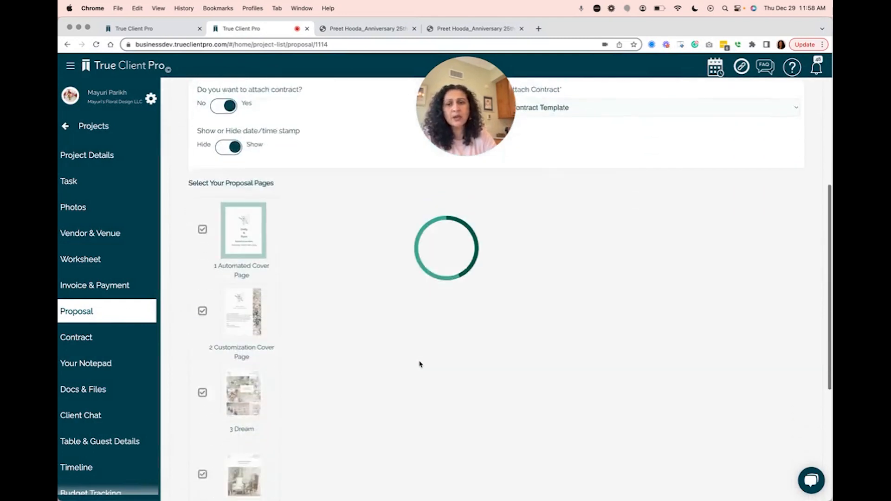
scroll(240, 371, "down", 3)
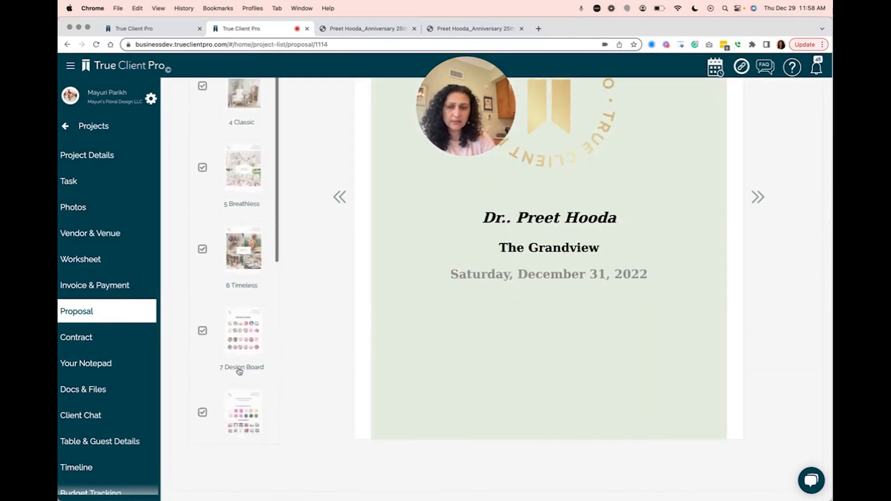
left_click(240, 382)
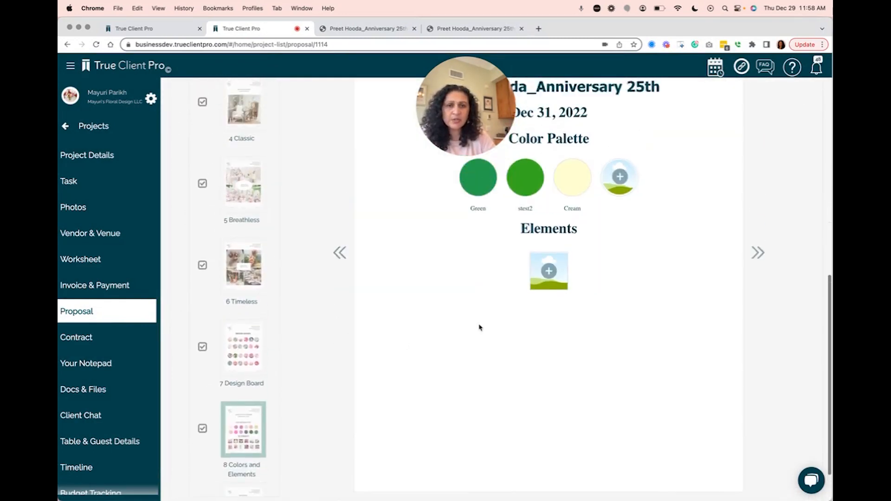
Add Blue, Blue Navy, Blue/Periwinkle, Blush, Blue White, Biscuit and Biscuit/Tan to the page's Color Palette and save them
scroll(492, 288, "up", 1)
left_click(619, 217)
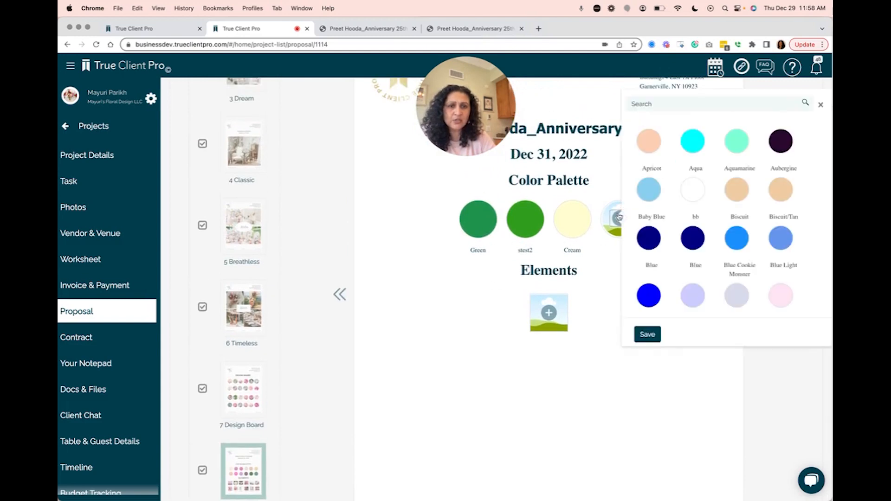
left_click(650, 241)
left_click(651, 297)
left_click(690, 297)
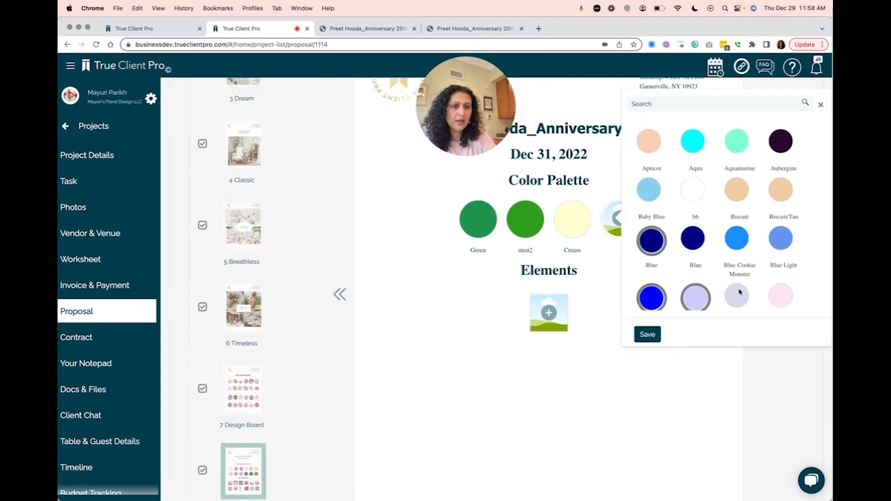
left_click(782, 294)
left_click(738, 295)
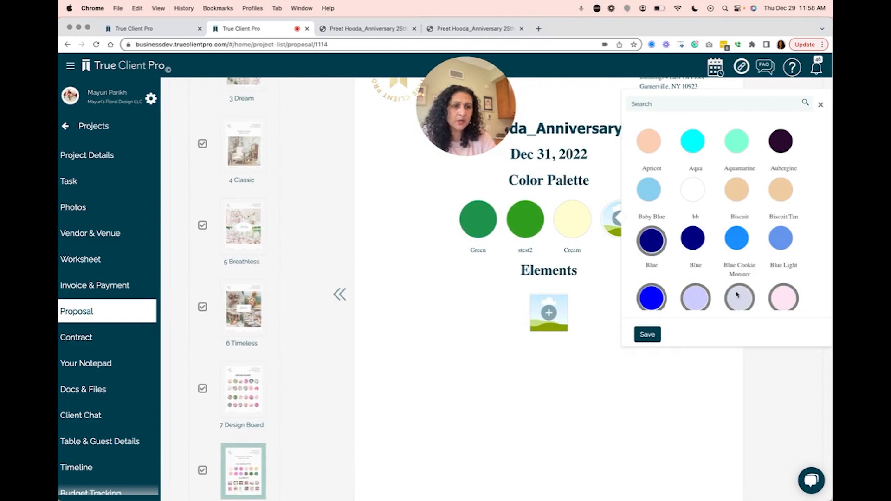
left_click(736, 182)
left_click(786, 190)
left_click(648, 334)
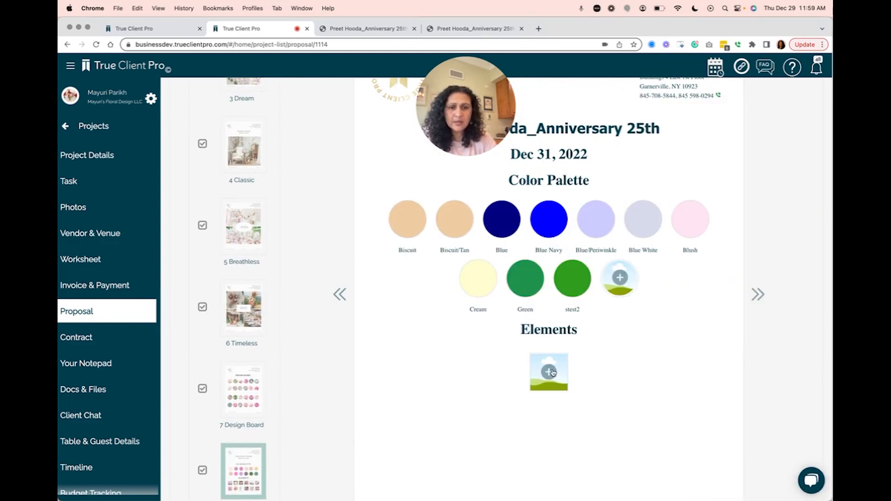
Try to add Baby's Breath, Allium, Basket, Bouvardia, Branches and Candle + LED Lights to the page's Elements section
left_click(550, 371)
left_click(589, 340)
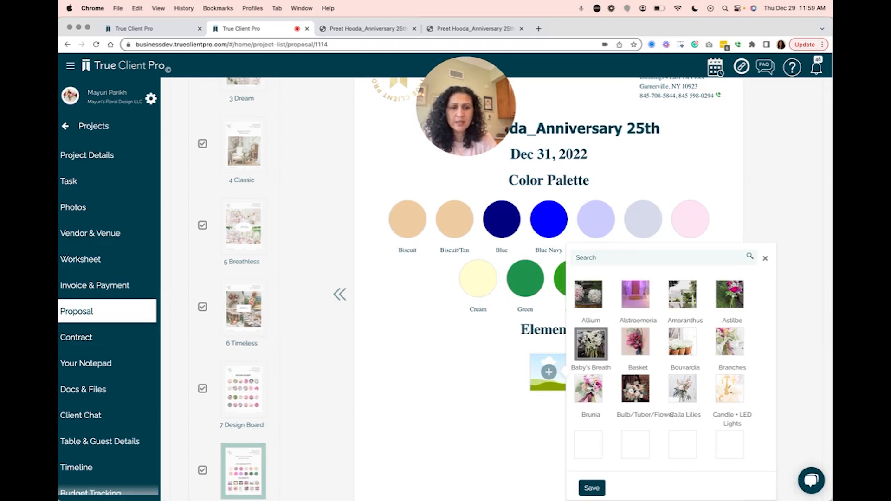
left_click(587, 308)
left_click(630, 346)
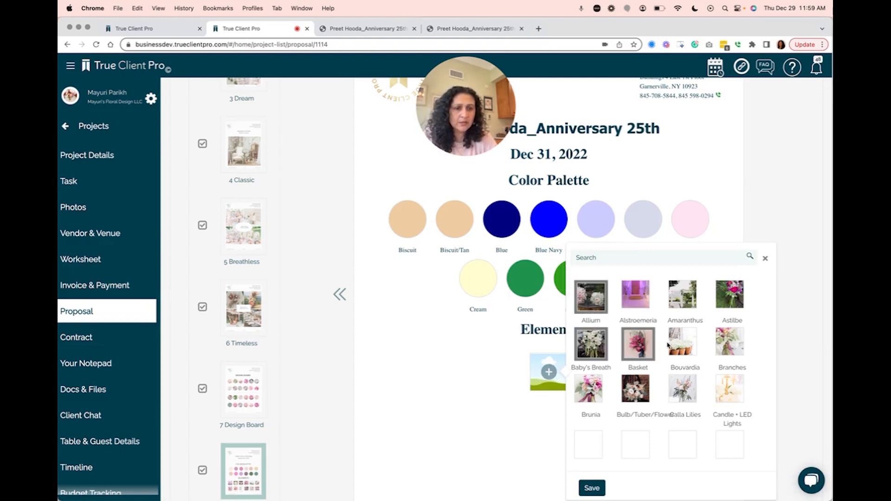
left_click(686, 344)
left_click(720, 345)
left_click(725, 395)
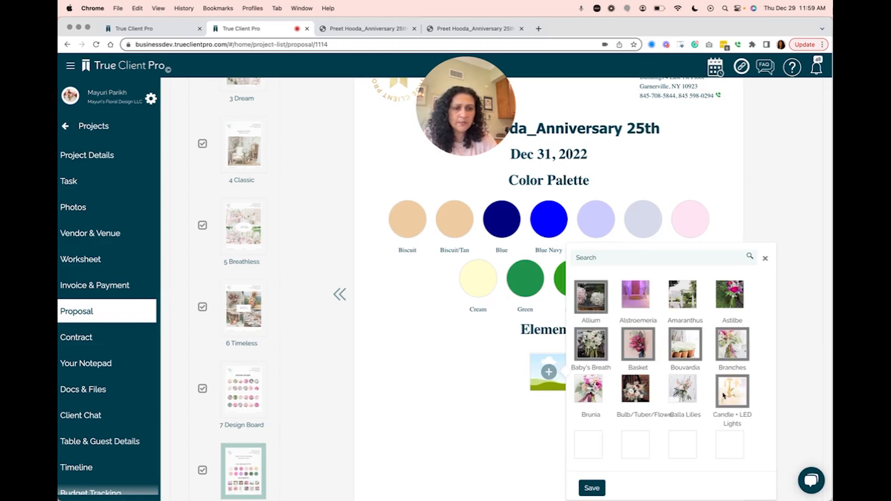
left_click(596, 485)
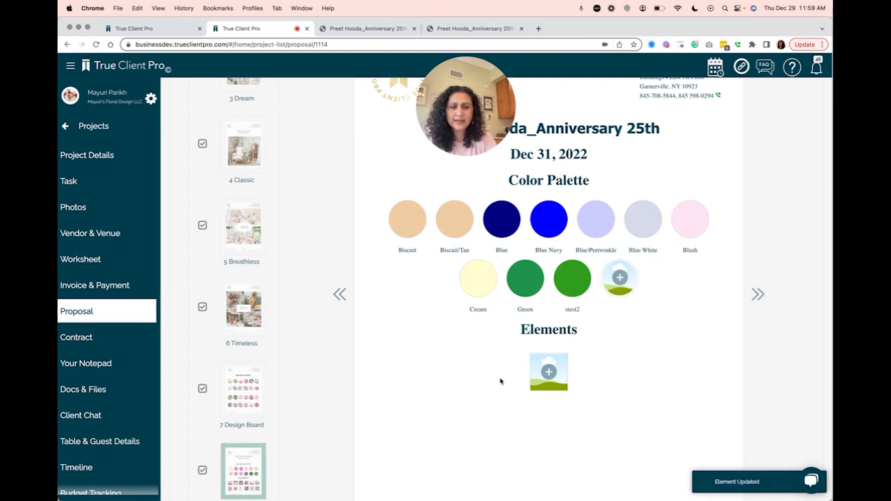
Select Brunia, Bulb/Tuber/Flower, Baby's Breath and Basket for the page's Elements section and save them
scroll(500, 382, "down", 2)
left_click(546, 319)
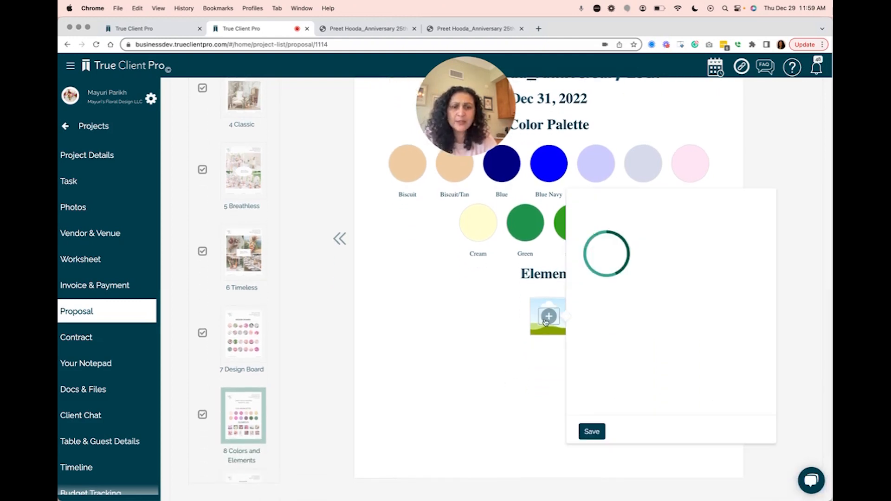
left_click(603, 331)
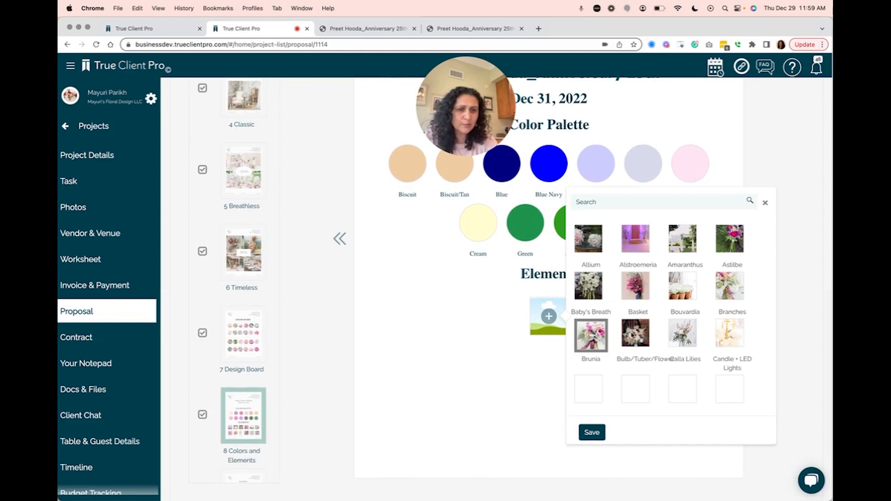
left_click(634, 335)
left_click(581, 284)
left_click(635, 287)
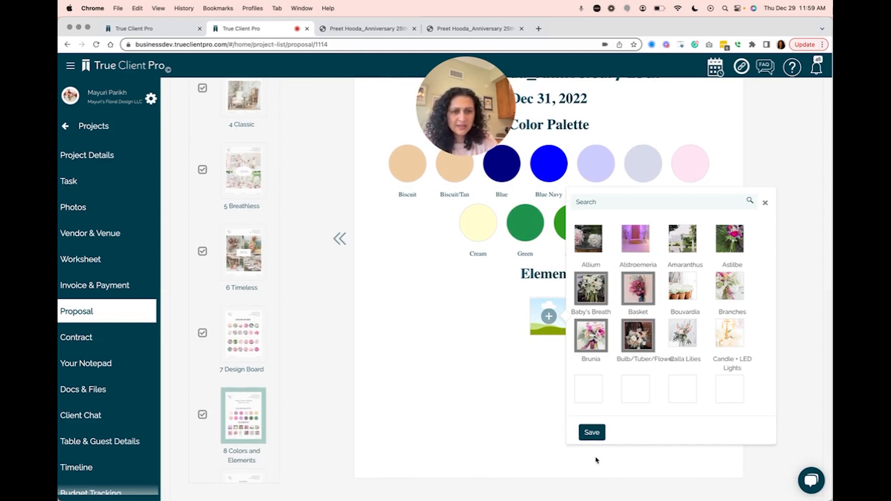
left_click(592, 433)
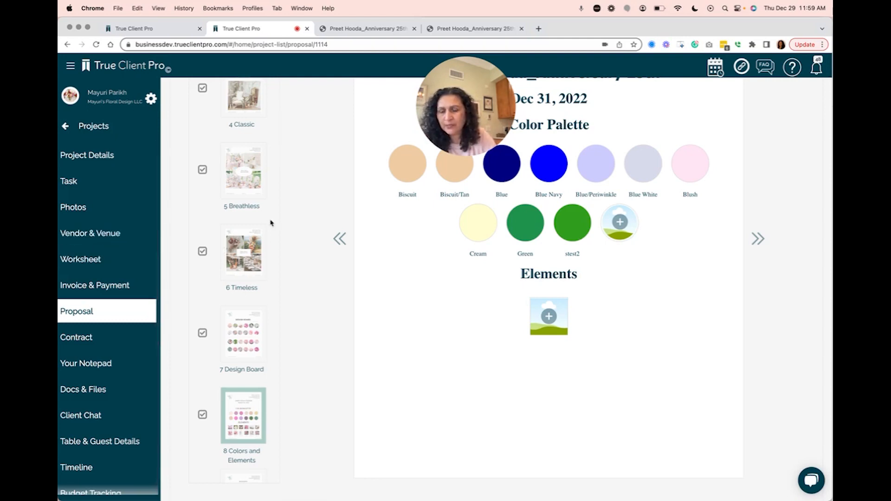
Save and preview the proposal without overriding the existing contract, and open the project's Worksheet
scroll(271, 221, "up", 15)
scroll(271, 221, "up", 5)
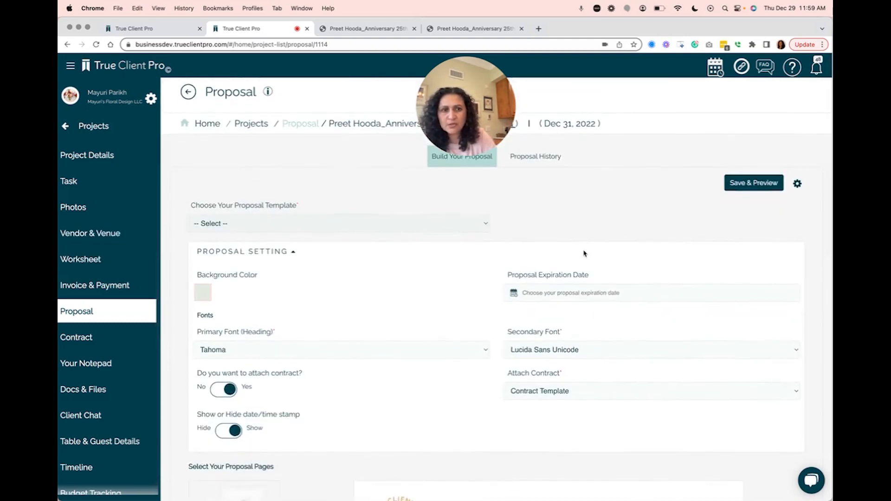
left_click(746, 186)
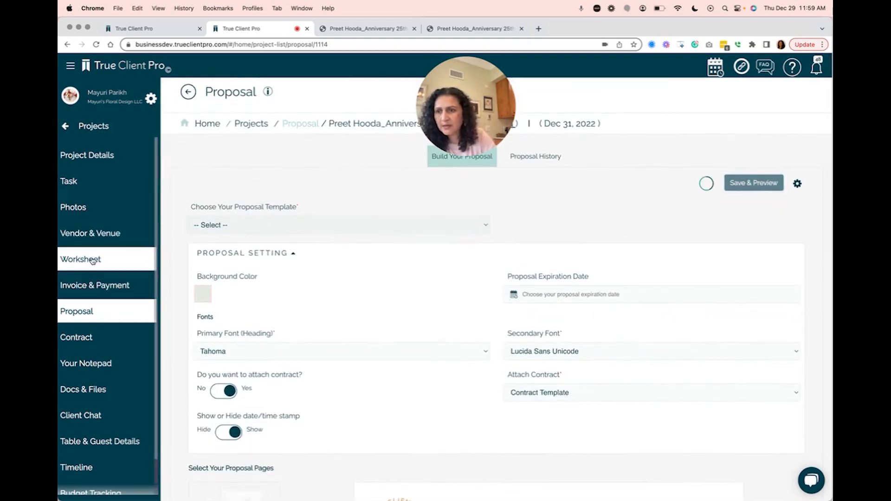
left_click(135, 259)
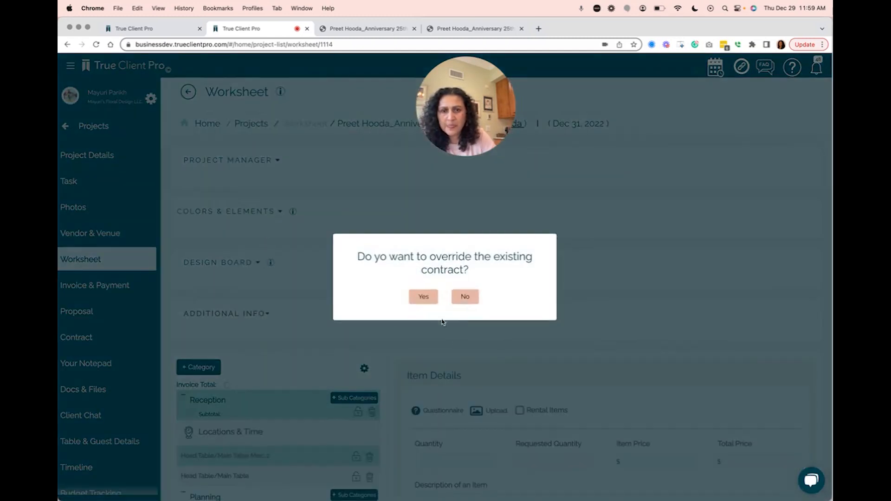
left_click(464, 298)
Add the Alstroemeria element under the Worksheet's Colors & Elements and save it, returning from the proposal preview to the Worksheet
left_click(280, 212)
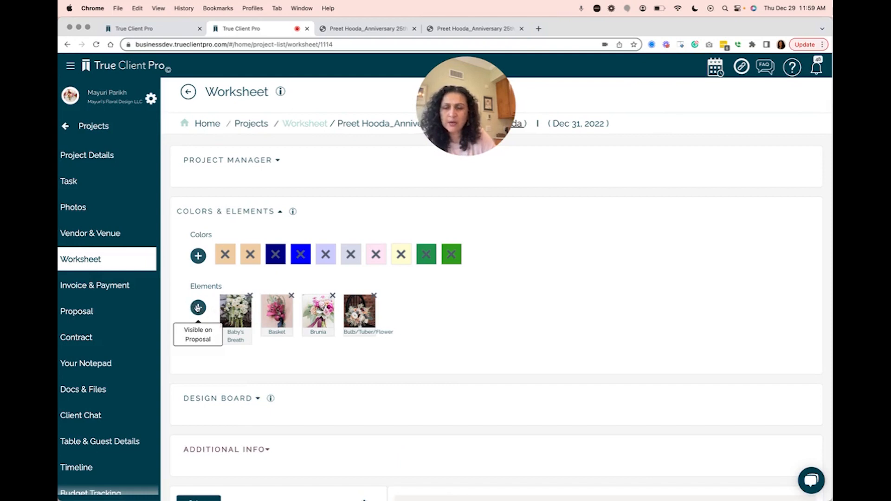
left_click(198, 308)
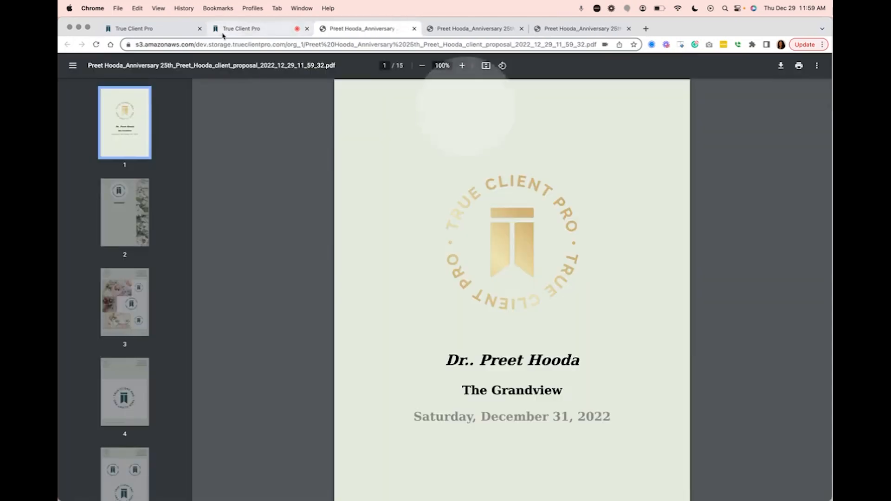
left_click(225, 32)
left_click(393, 208)
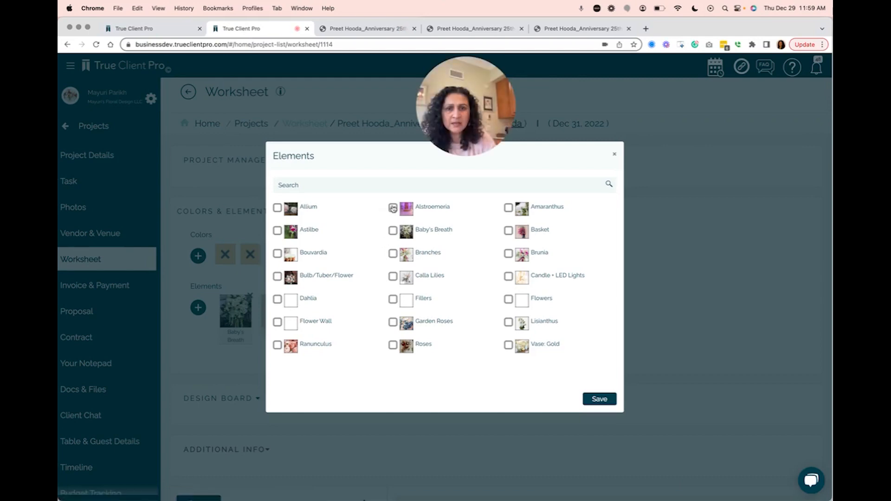
left_click(599, 399)
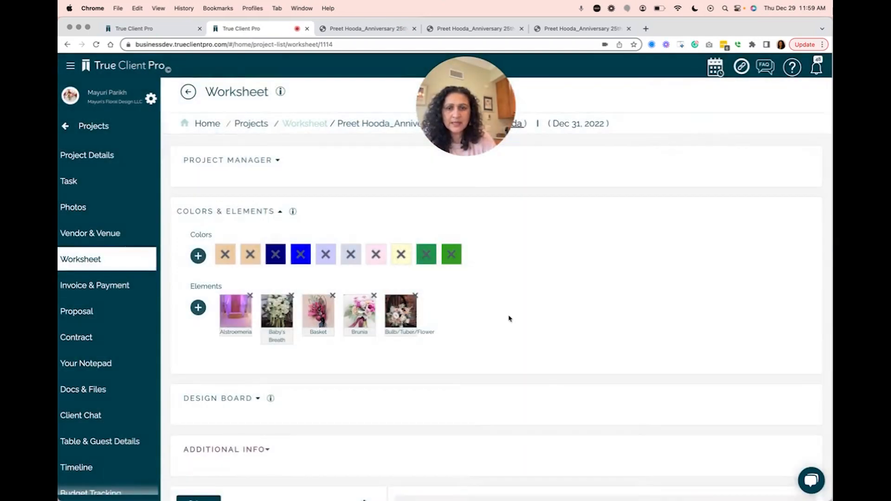
Populate the Worksheet's Design Board with all the suggested flower photos, from Hyacinth to Alstroemeria Dirty Dancing, and save them
scroll(510, 319, "down", 1)
scroll(510, 319, "down", 3)
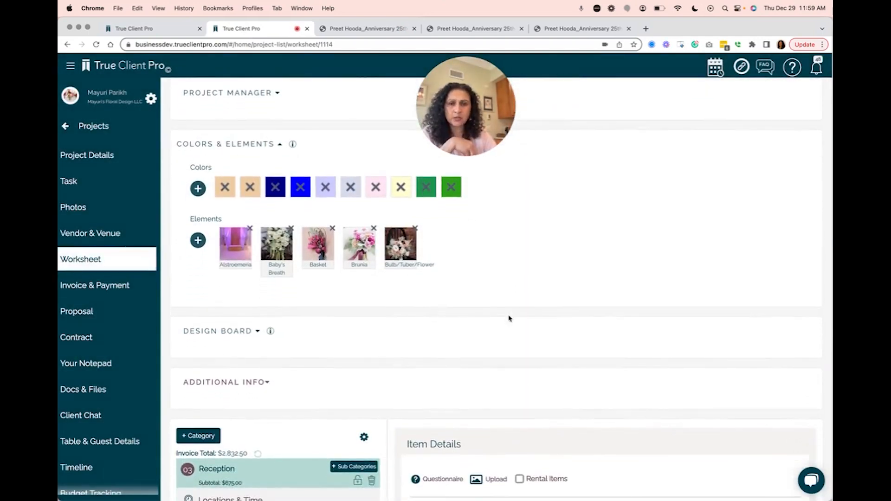
scroll(510, 319, "down", 1)
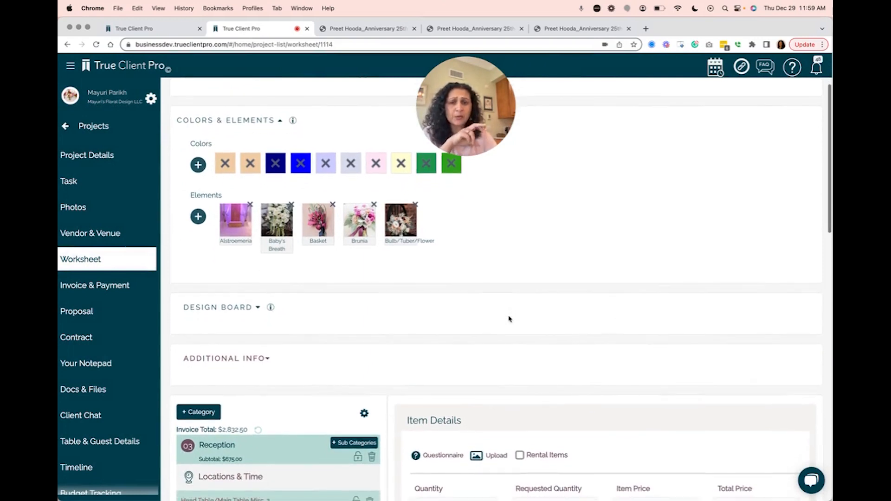
left_click(258, 308)
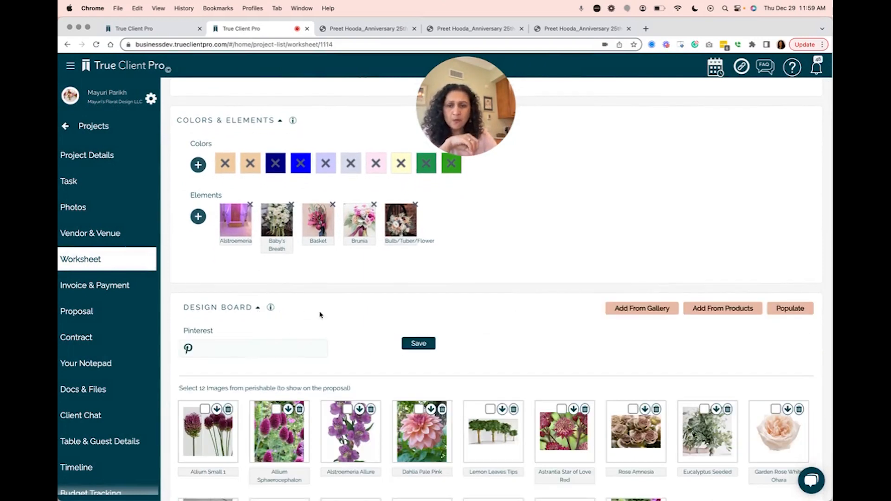
scroll(320, 315, "down", 2)
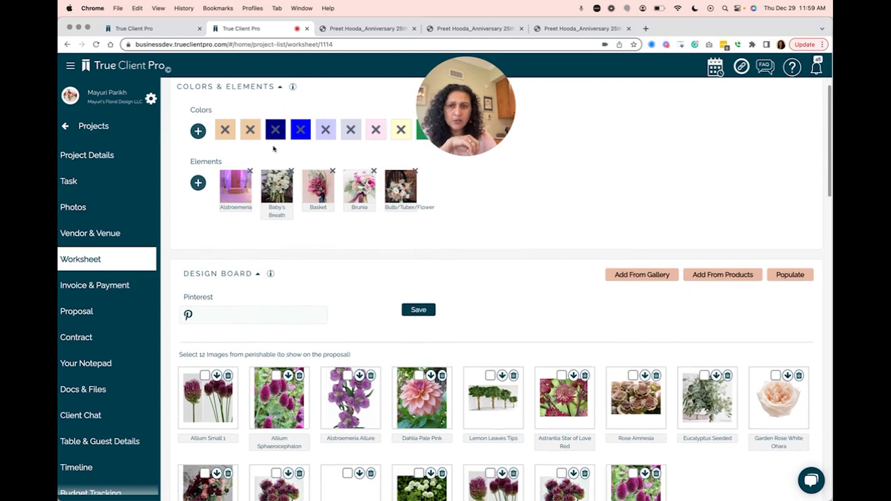
left_click(788, 274)
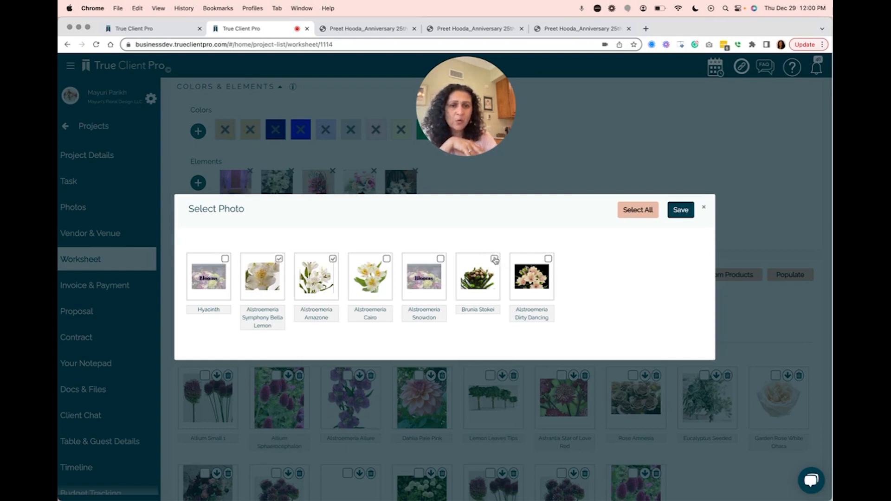
left_click(648, 206)
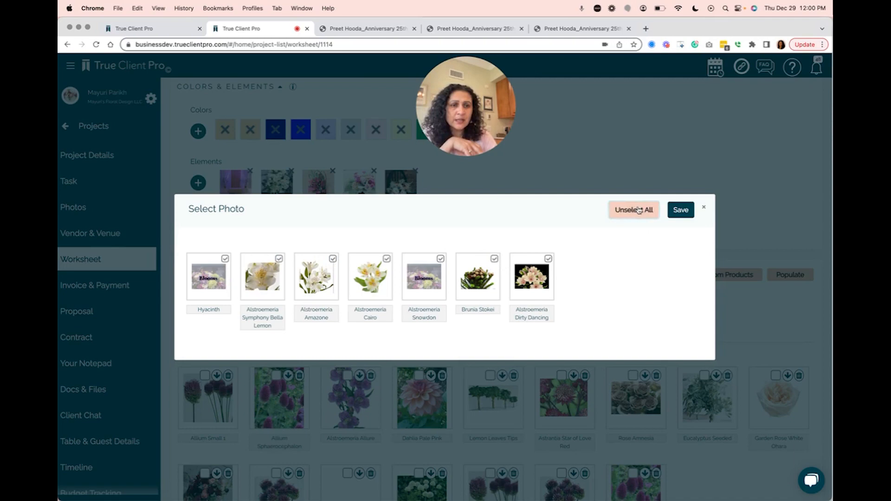
left_click(678, 210)
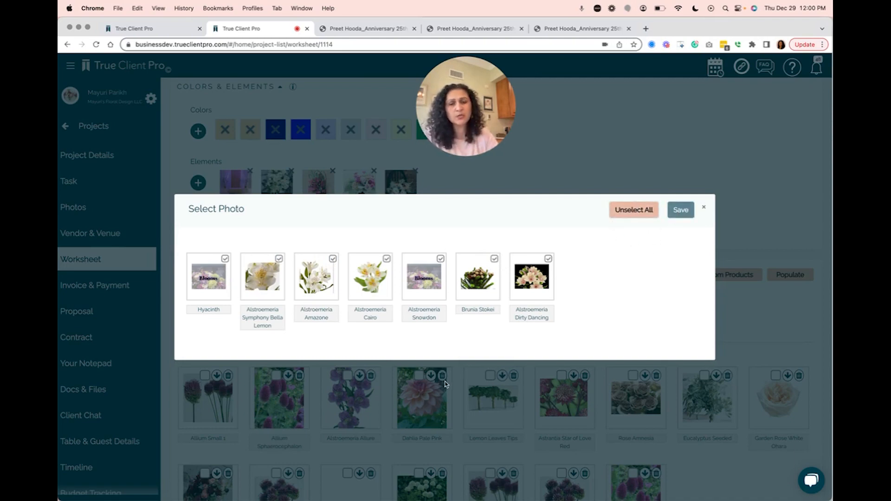
Mark Alstroemeria Cairo, Dahlia Pale Pink, Astrantia Star of Love Red, Rose Amnesia, Eucalyptus Seeded and Garden Rose White Ohara as perishable Design Board images for the proposal
scroll(445, 384, "down", 5)
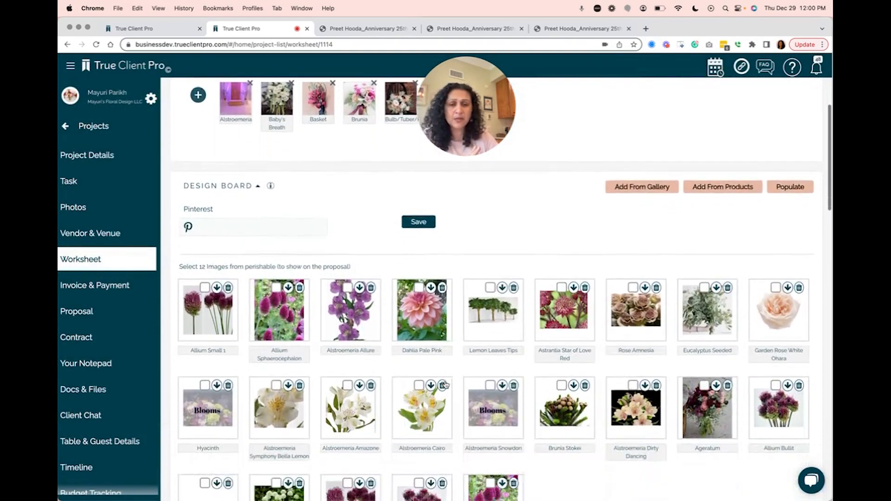
scroll(445, 385, "down", 1)
scroll(444, 384, "down", 3)
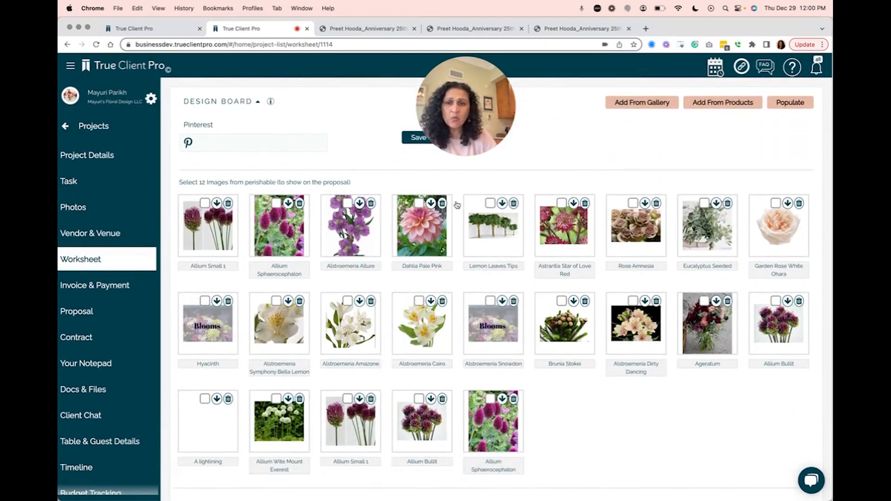
left_click(419, 302)
left_click(418, 204)
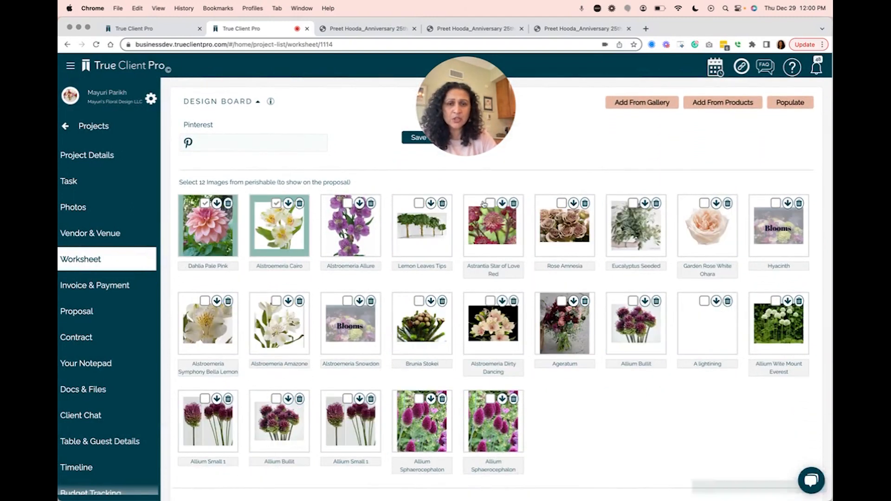
left_click(491, 203)
left_click(490, 203)
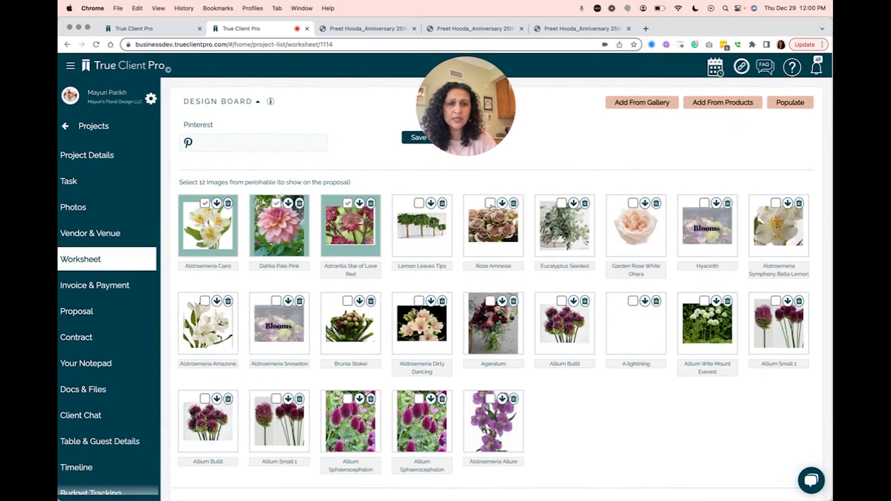
left_click(562, 203)
left_click(633, 204)
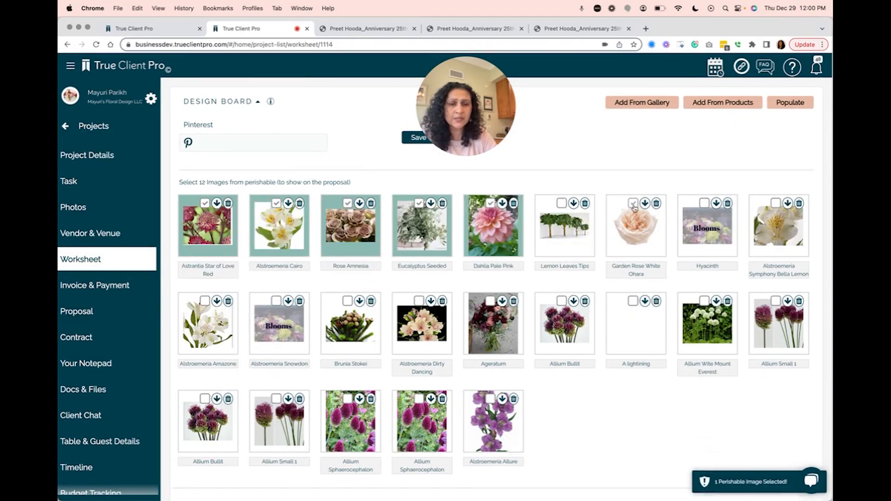
Also mark Allium Bullit, Alstroemeria Dirty Dancing, Alstroemeria Snowdon, Alstroemeria Symphony Bella Lemon, Hyacinth and Allium Sphaerocephalon as perishable proposal images
left_click(561, 302)
left_click(418, 301)
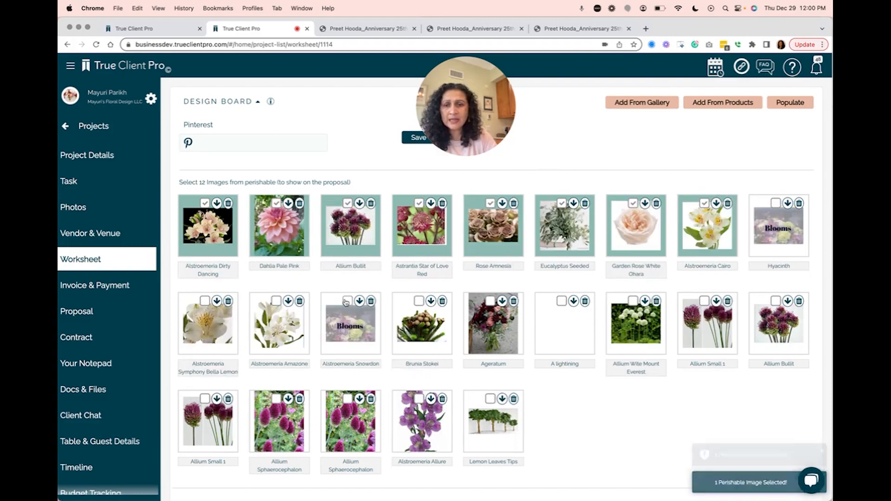
left_click(347, 302)
left_click(276, 301)
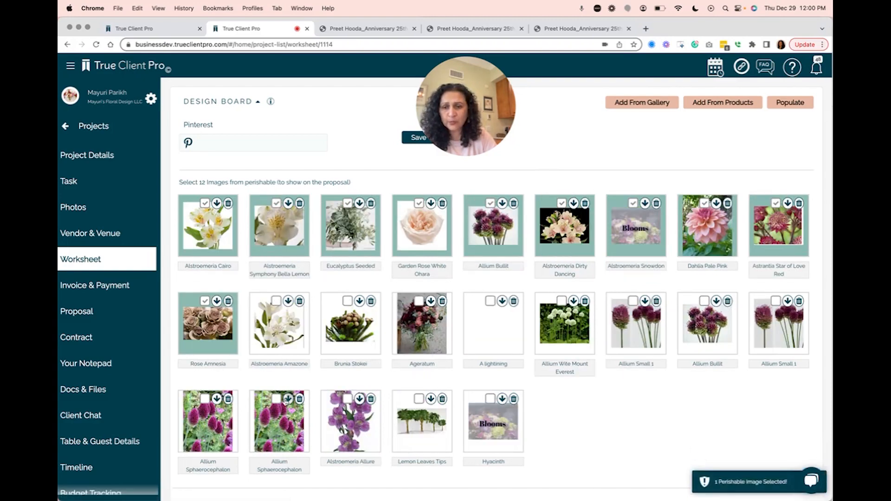
left_click(276, 399)
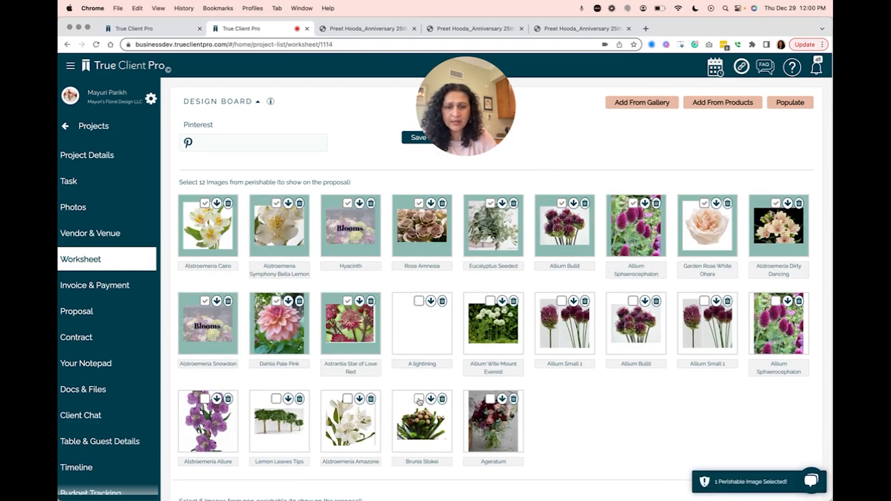
Try to mark Brunia Stokei, Alstroemeria Amazone and Lemon Leaves Tips as additional perishable images beyond the selected 12
left_click(419, 399)
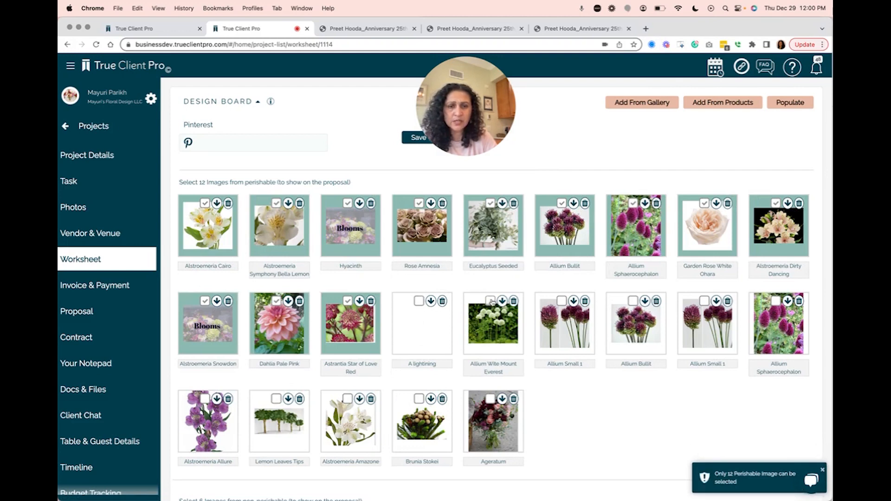
left_click(420, 400)
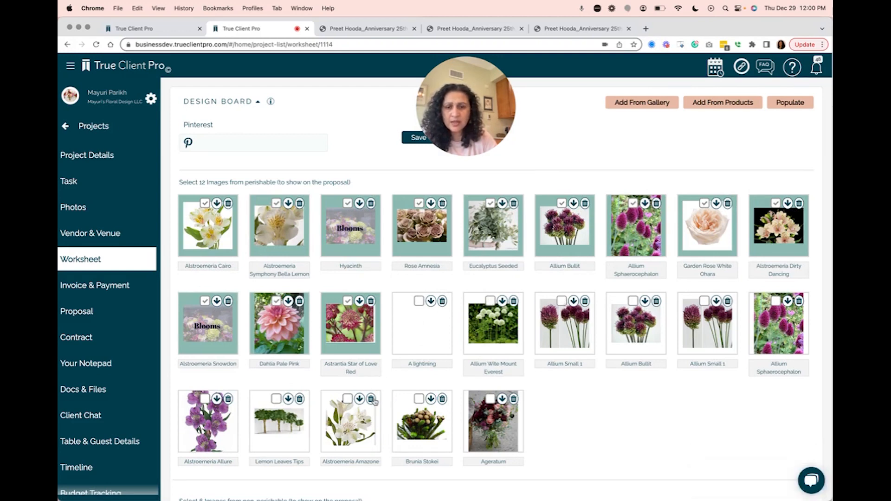
left_click(350, 400)
left_click(278, 400)
Open the project's proposal and review its Design Board page and Payment Schedule page
left_click(125, 318)
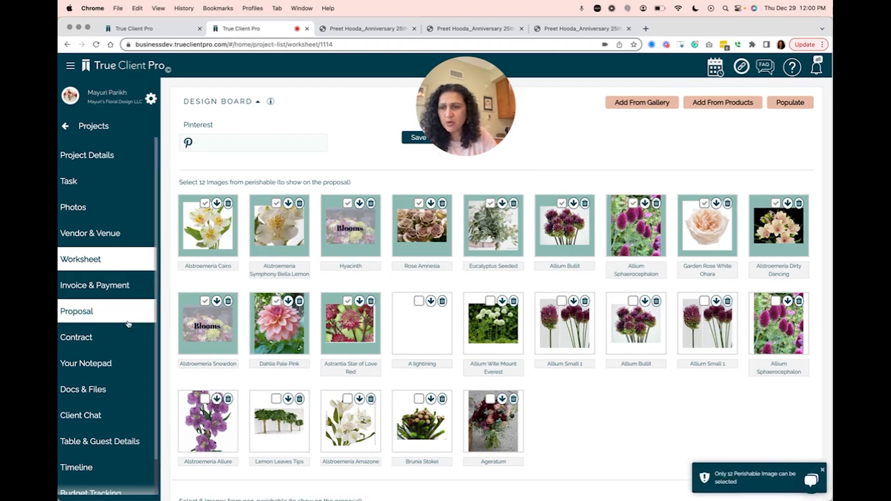
scroll(320, 339, "down", 15)
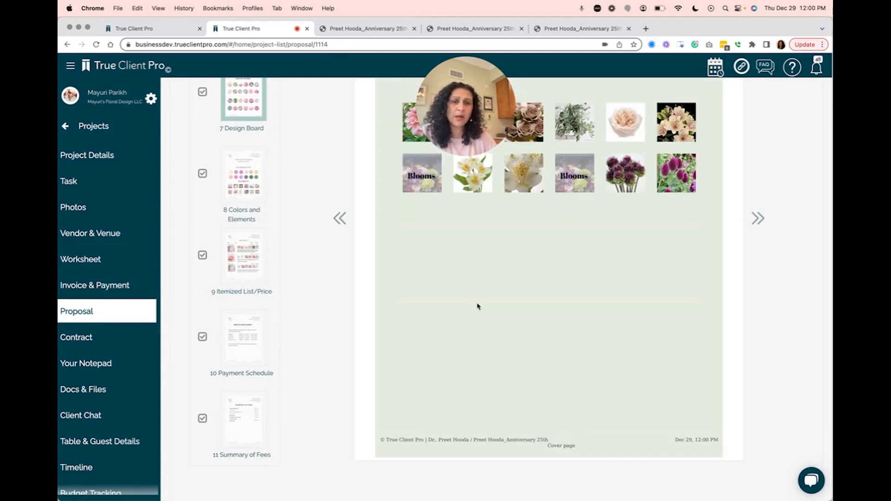
scroll(478, 306, "up", 2)
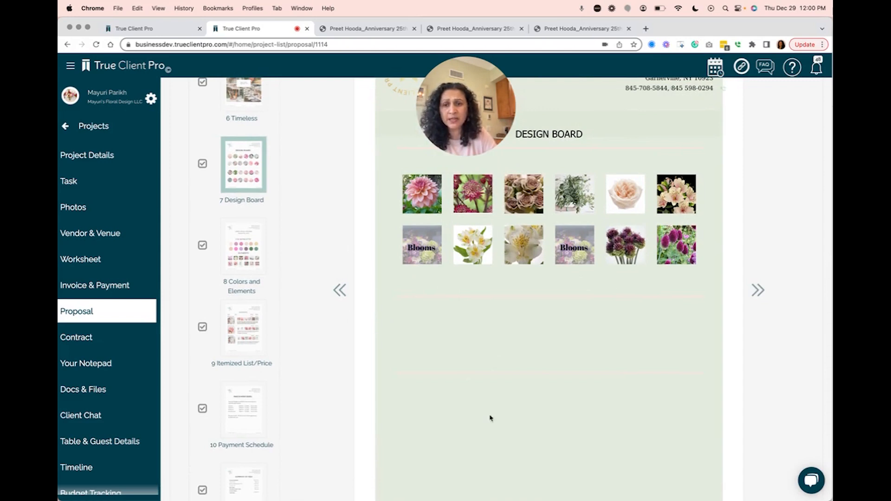
left_click(237, 403)
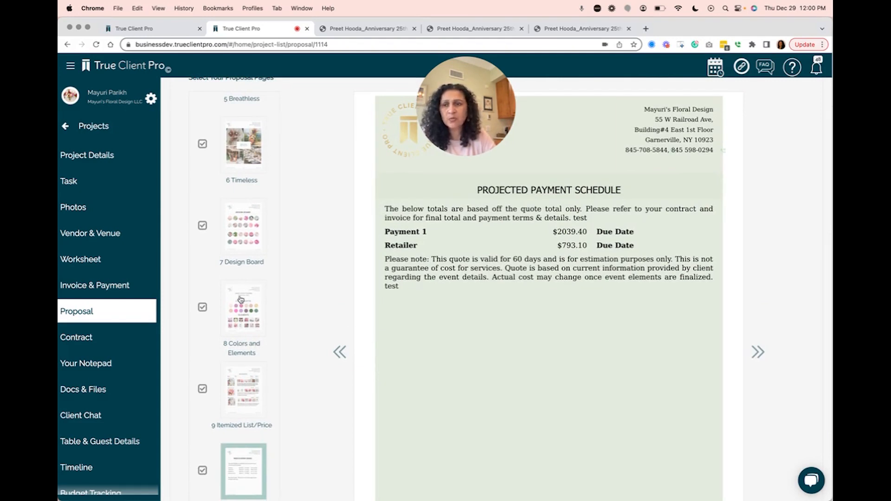
Add the Centerpiece Sample Fee, Flat Fee and Late Night Breakdown to the fees in the project's Invoice & Payment section
left_click(95, 285)
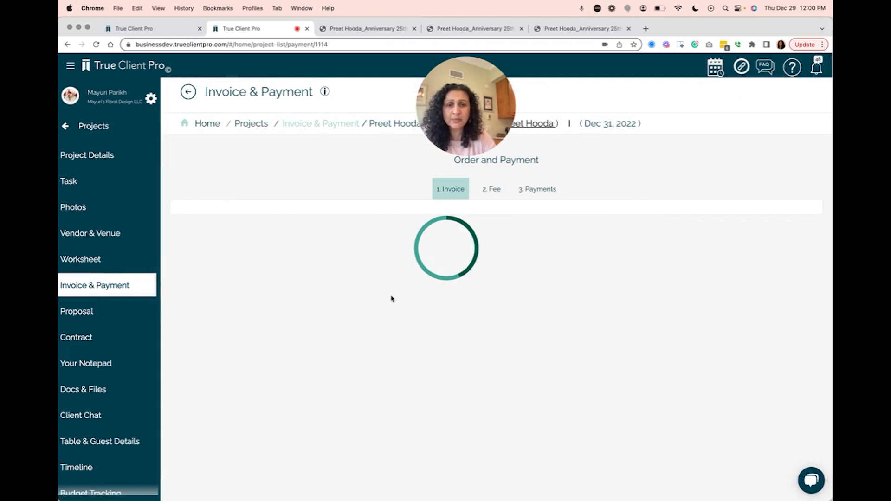
left_click(491, 191)
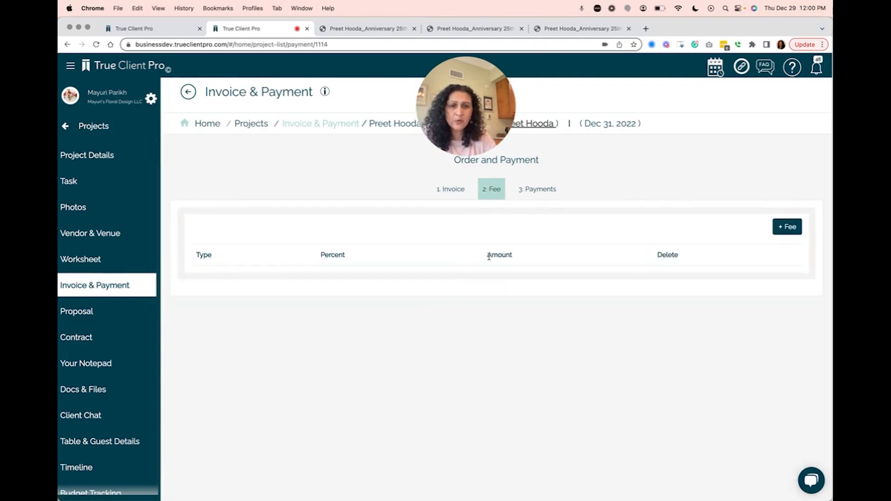
left_click(790, 230)
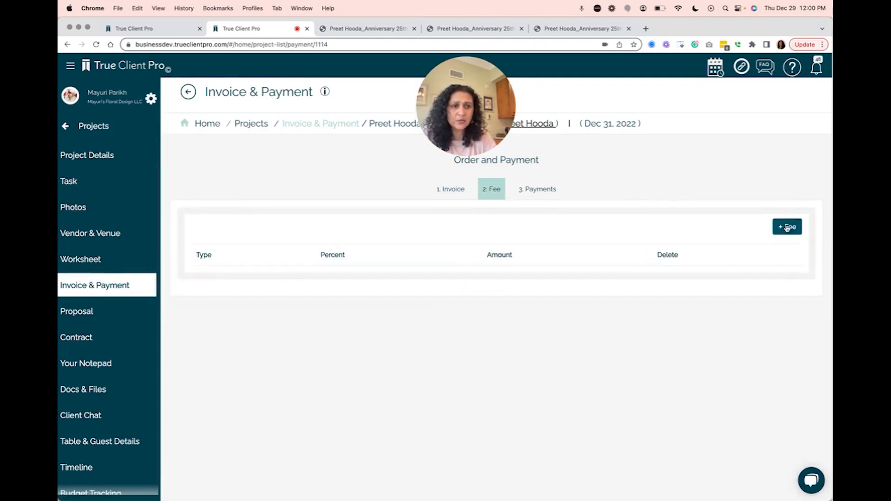
left_click(402, 129)
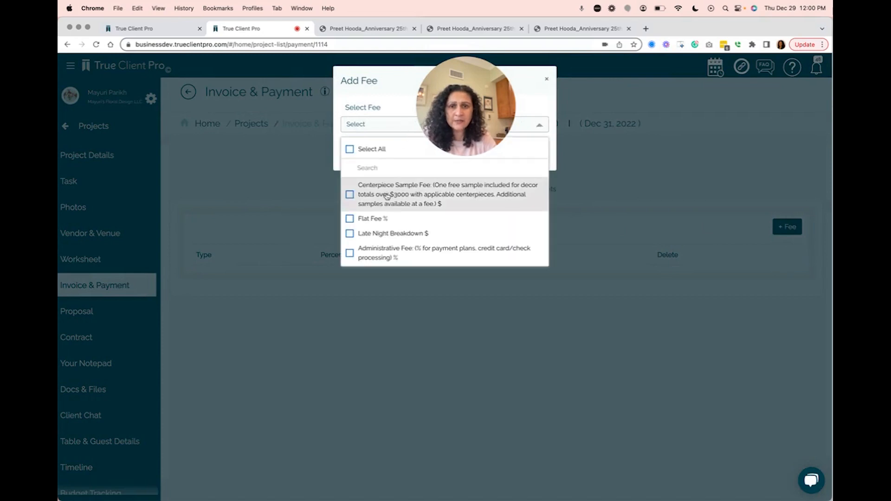
left_click(350, 196)
left_click(350, 239)
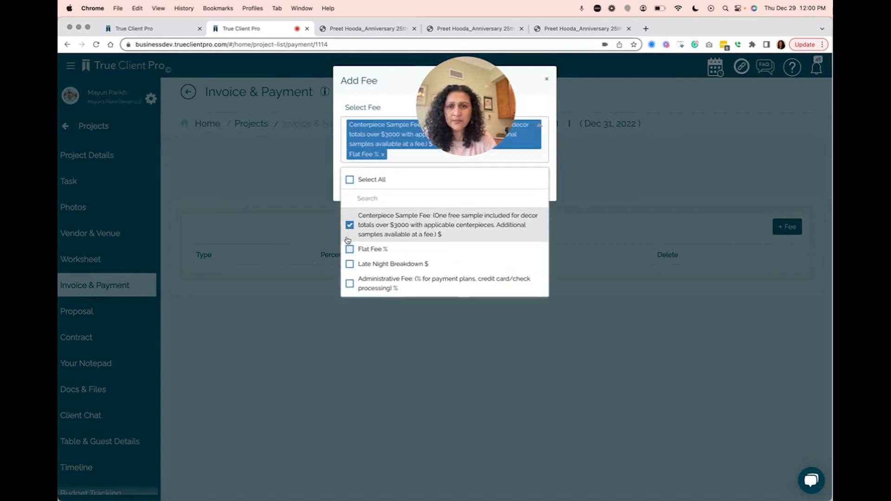
left_click(350, 266)
left_click(304, 294)
left_click(538, 179)
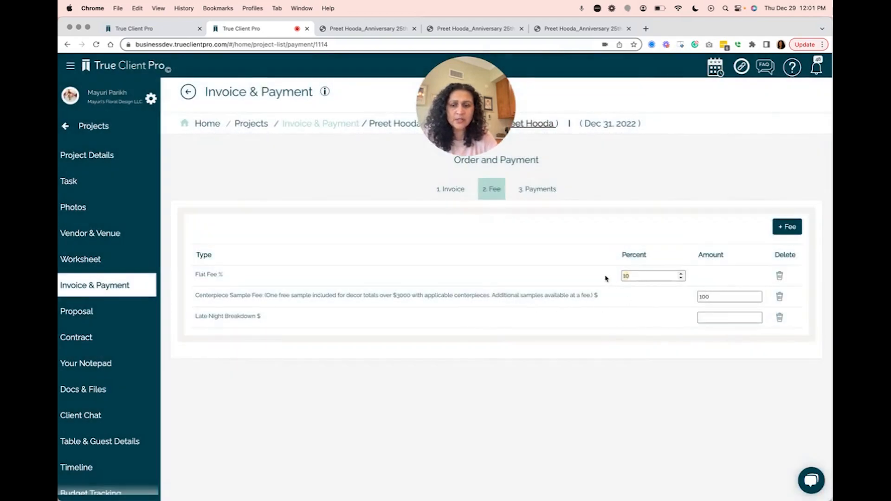
Set the projected payments' due dates to 12/29/2022 for Payment 1 and 1/11/2023 for Retailer
left_click(526, 191)
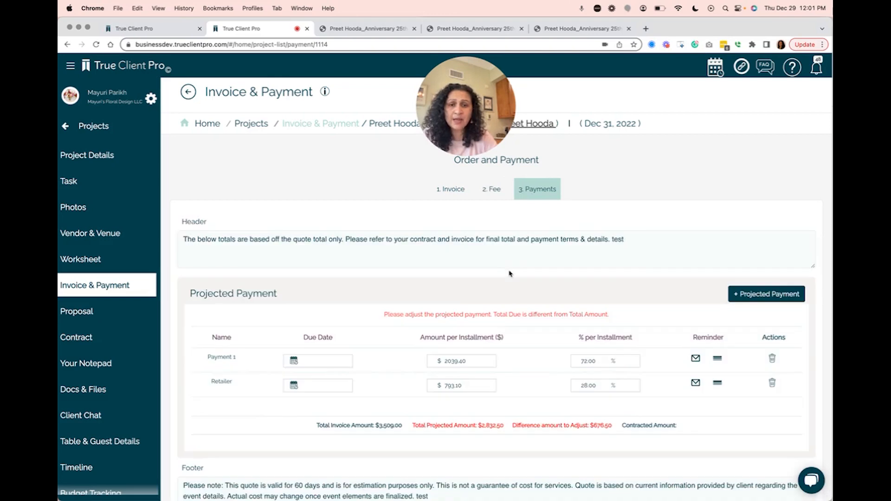
left_click(327, 361)
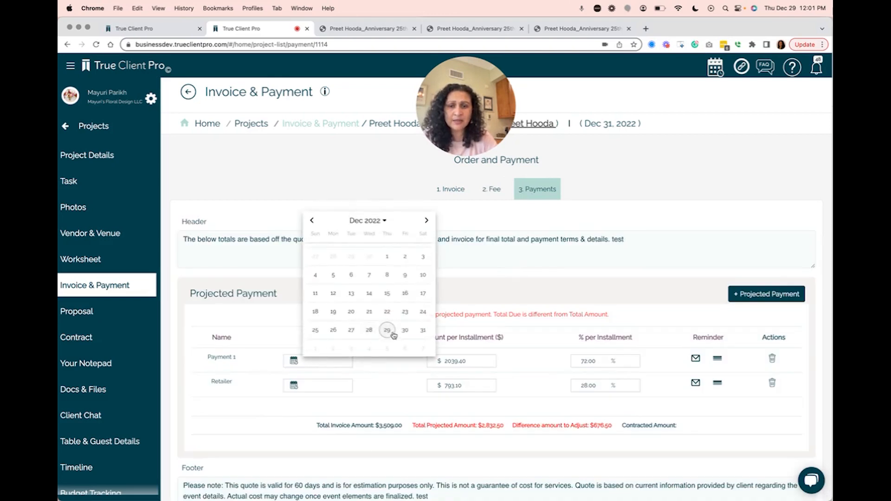
left_click(392, 335)
left_click(315, 386)
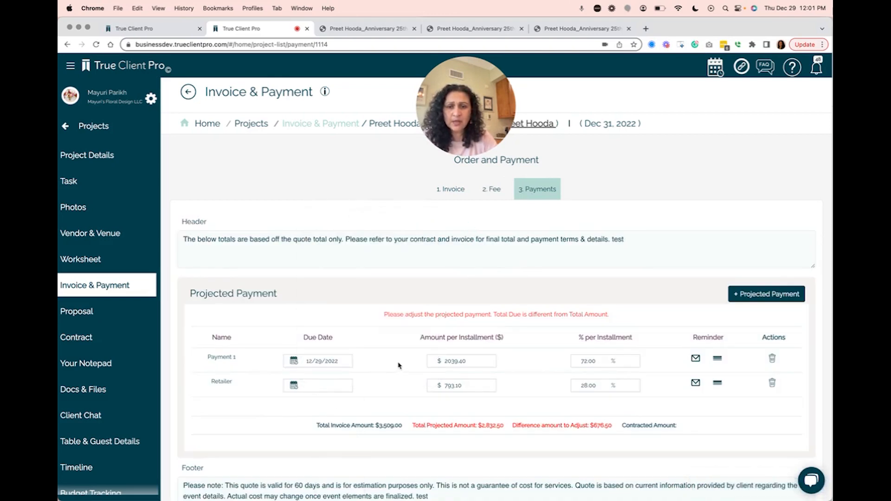
left_click(316, 386)
left_click(425, 248)
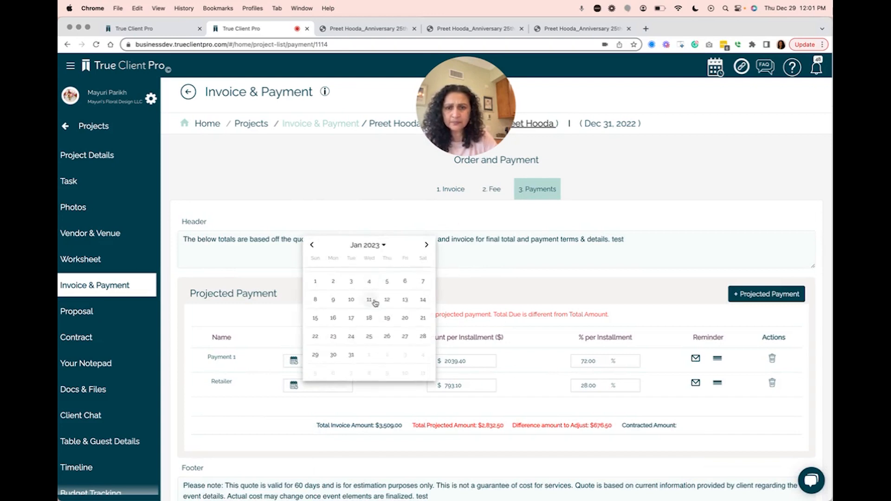
left_click(372, 301)
Add Payment 2 as a projected payment with the $676.50 difference amount as its installment and save it
scroll(567, 364, "down", 2)
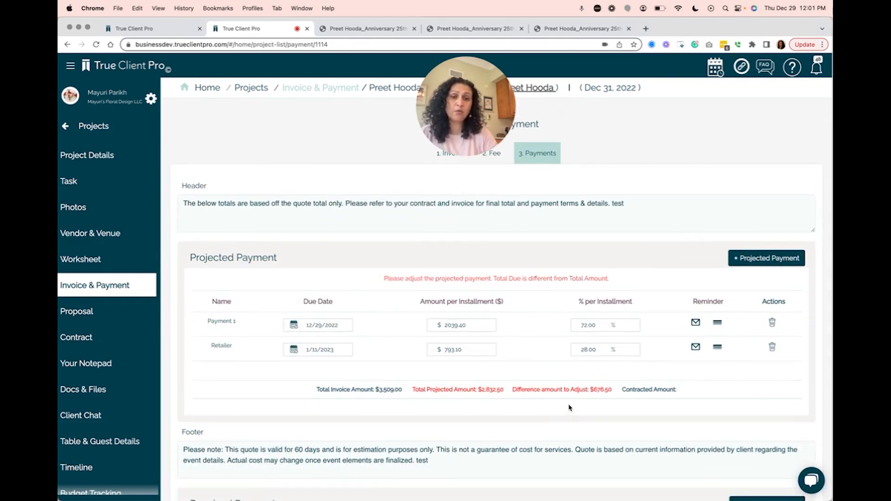
scroll(569, 408, "down", 2)
left_click_drag(616, 359, 586, 359)
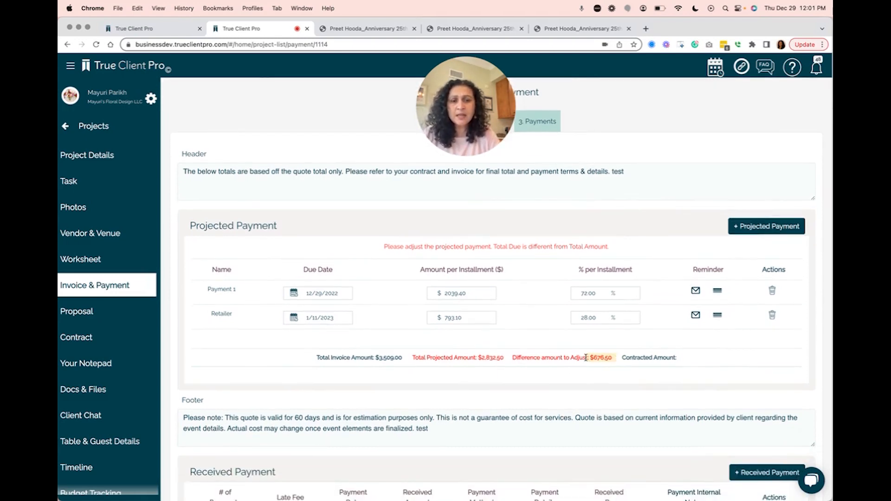
left_click(755, 230)
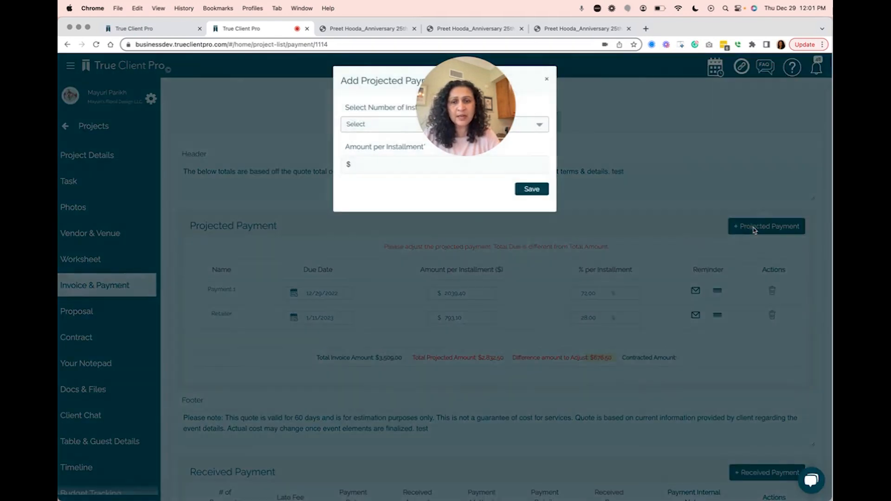
left_click(359, 125)
left_click(349, 216)
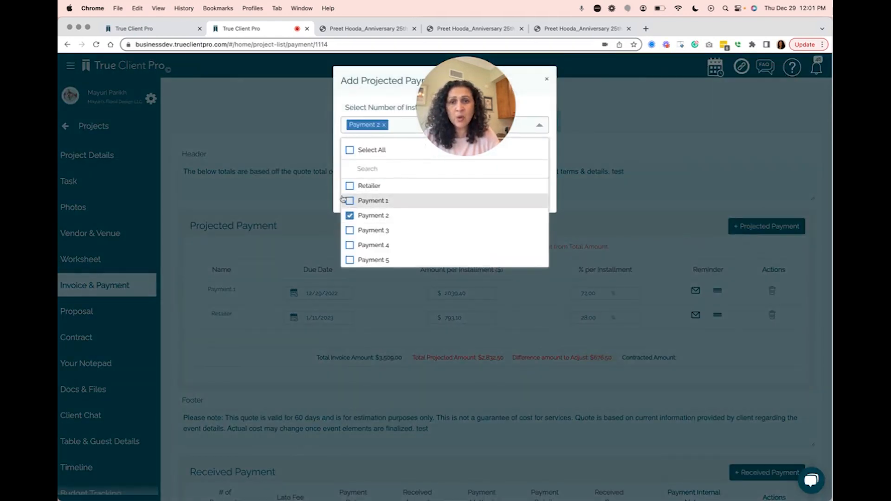
left_click(331, 169)
left_click(532, 190)
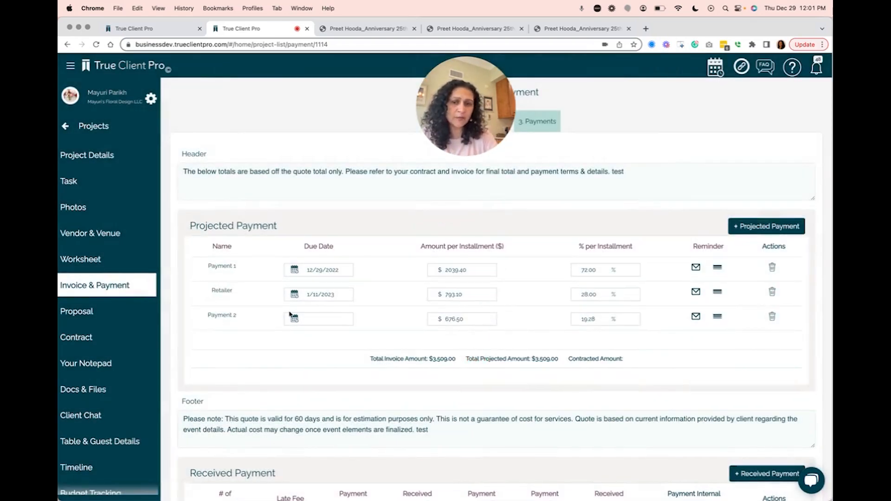
Set Payment 2's due date to 1/12/2023 and delete that projected payment
left_click(305, 318)
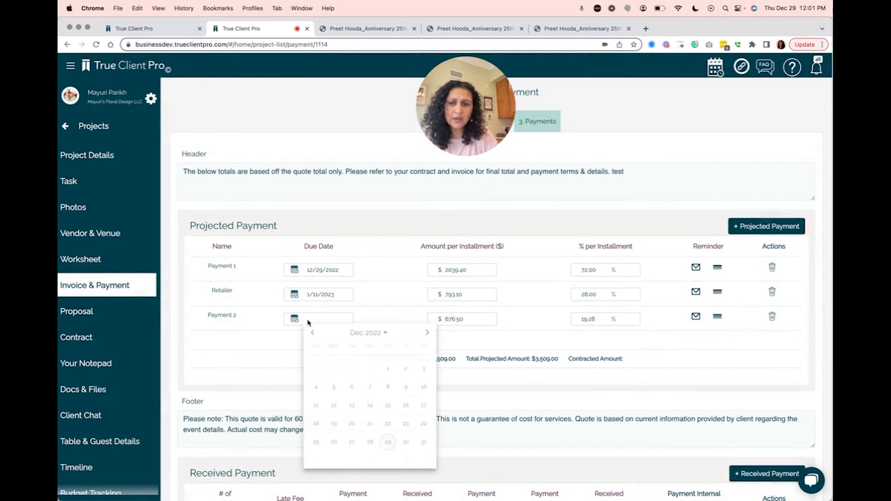
left_click(425, 334)
left_click(388, 388)
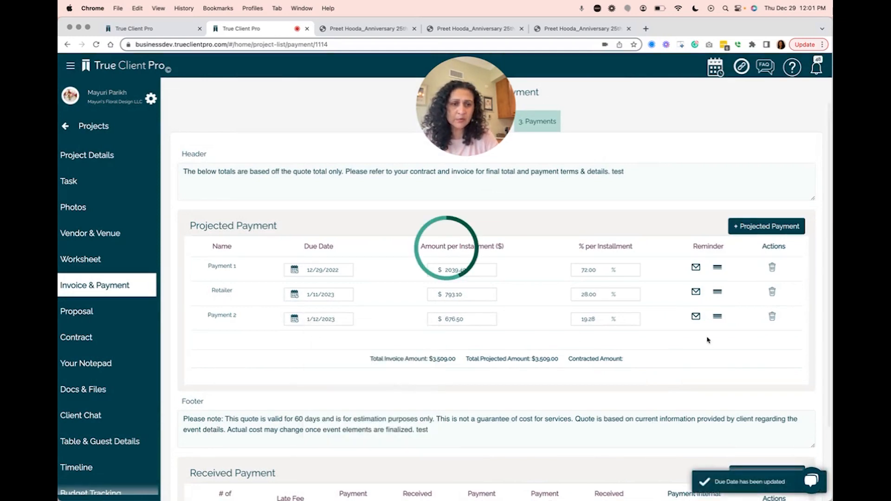
left_click(773, 317)
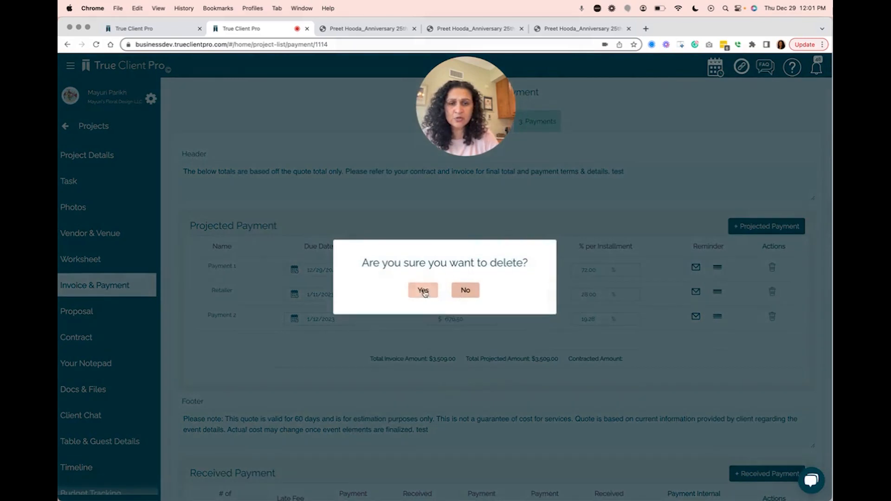
left_click(424, 290)
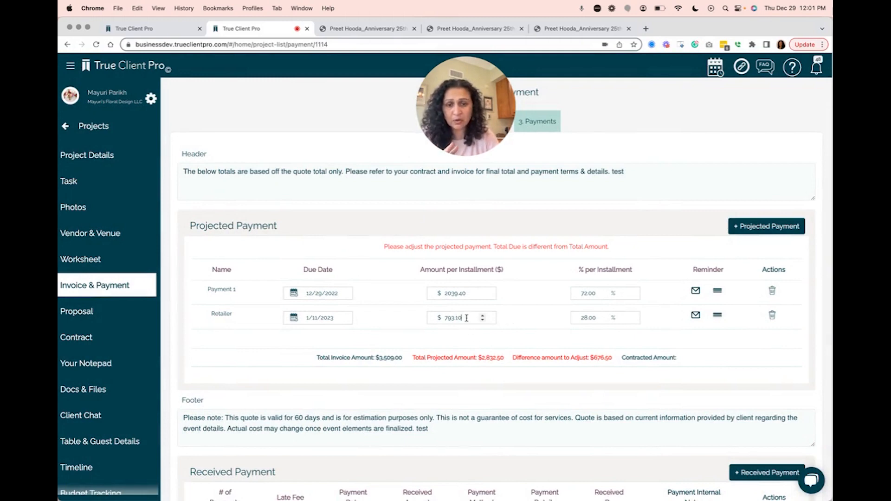
Set the Retailer projected payment's installment amount to $1,469.60
left_click_drag(467, 318, 429, 323)
key("BackSpace")
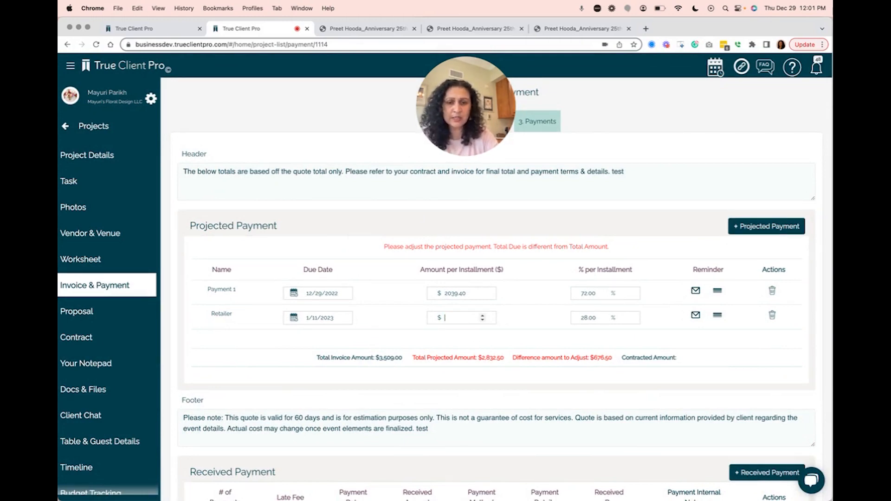
left_click(505, 328)
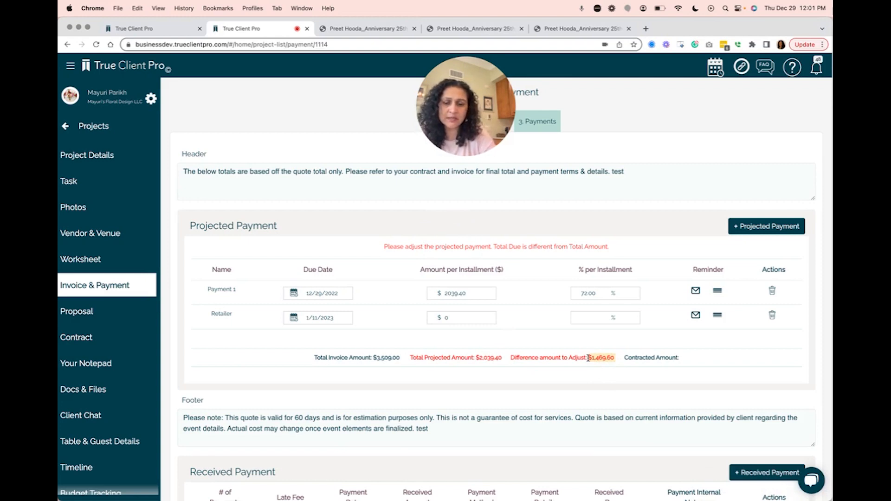
left_click(466, 319)
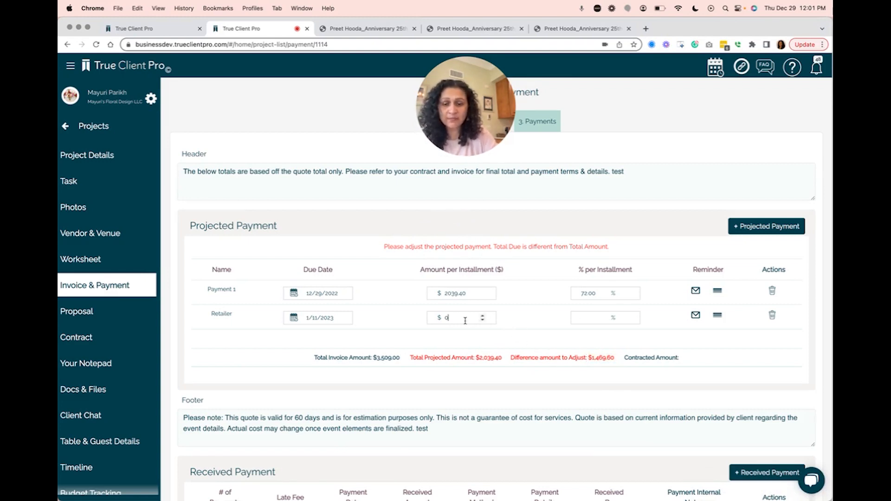
type("1469.60")
left_click(557, 337)
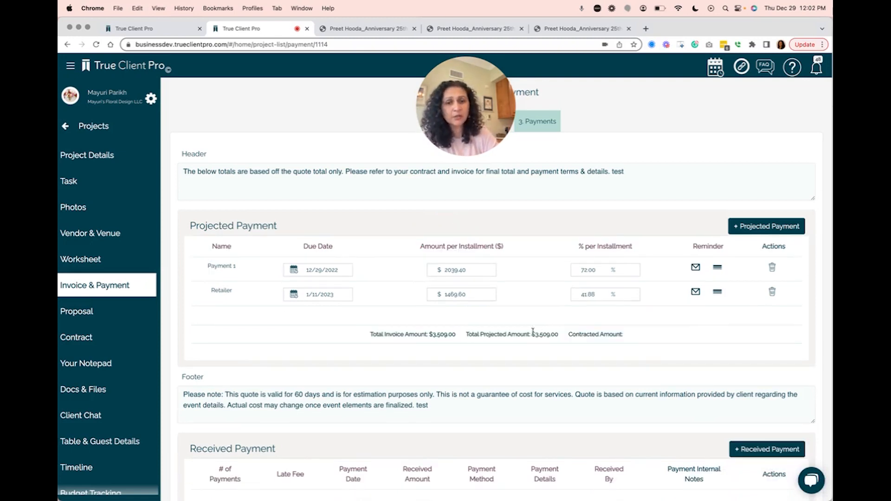
scroll(472, 347, "down", 1)
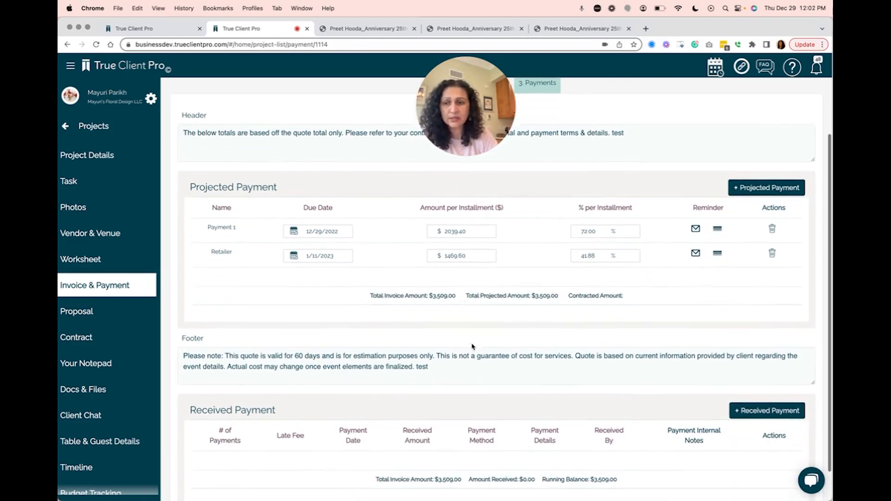
Review the Payment Schedule, Summary of Fees and Itemized List/Price pages of the project's proposal
left_click(96, 318)
scroll(392, 374, "down", 10)
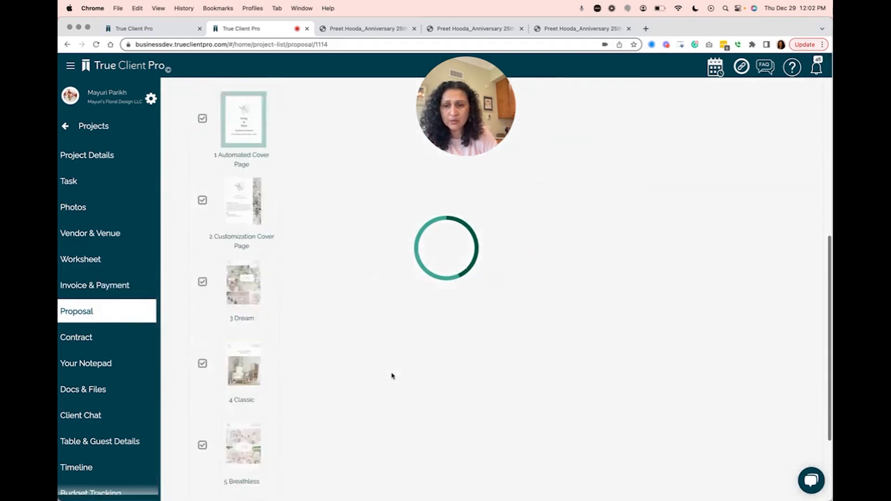
scroll(235, 418, "down", 6)
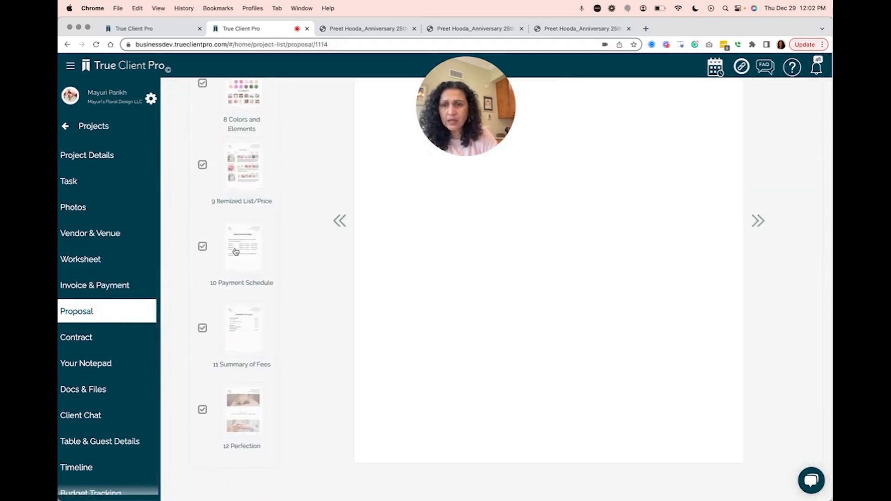
left_click(240, 252)
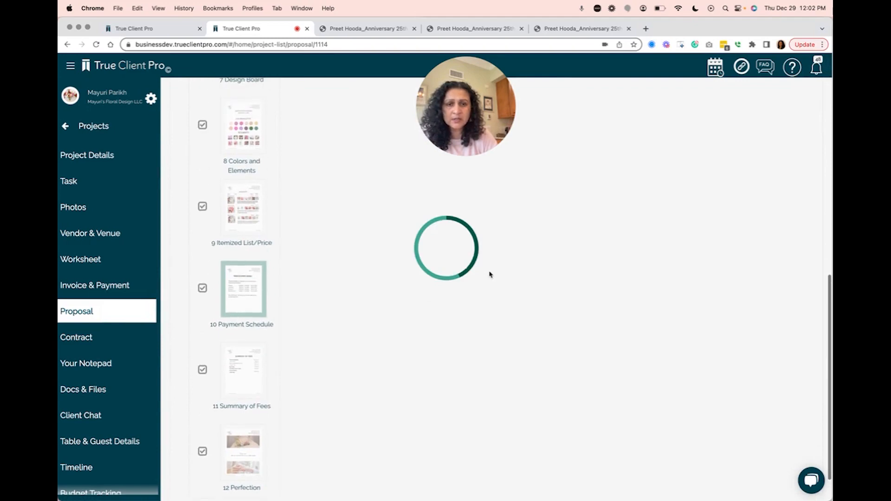
scroll(491, 275, "up", 2)
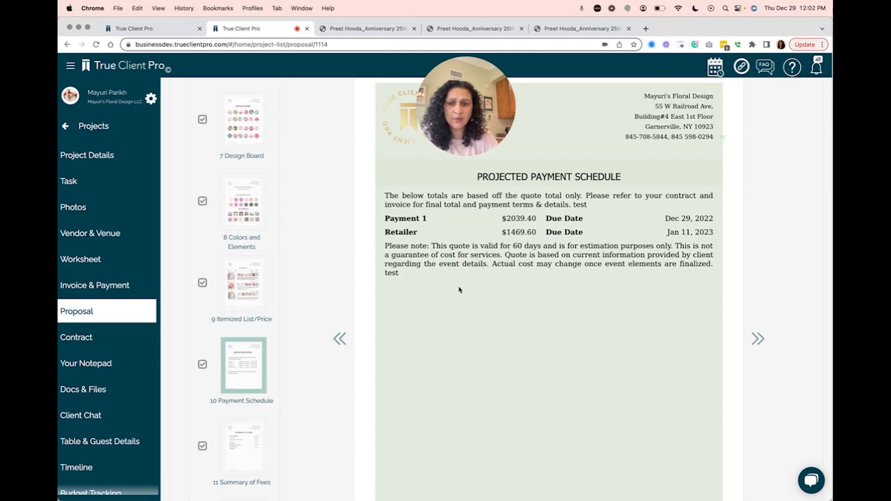
left_click(243, 444)
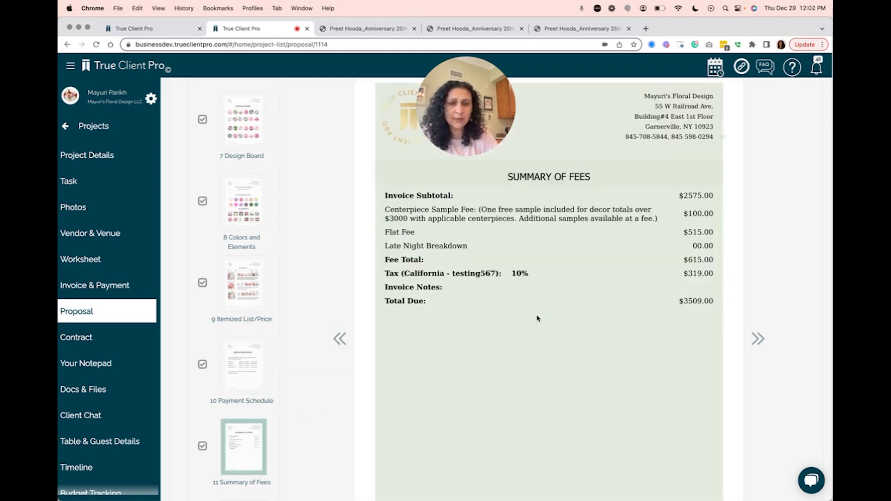
scroll(538, 318, "up", 1)
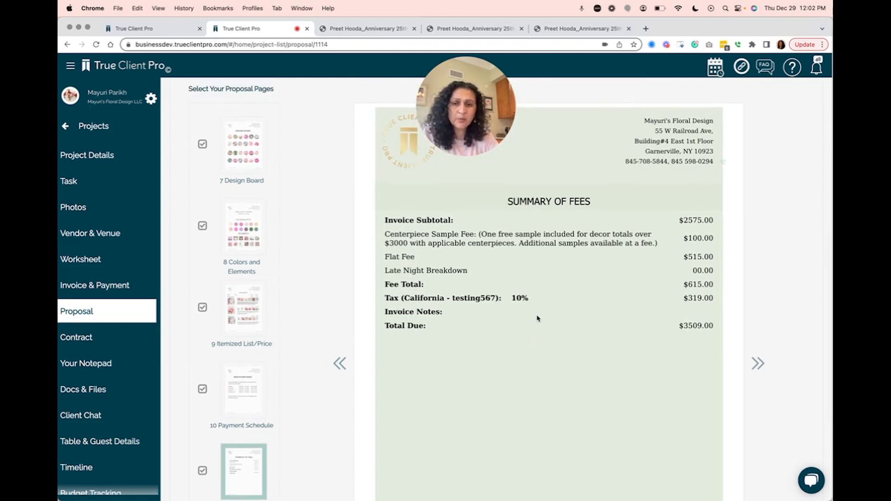
left_click(251, 302)
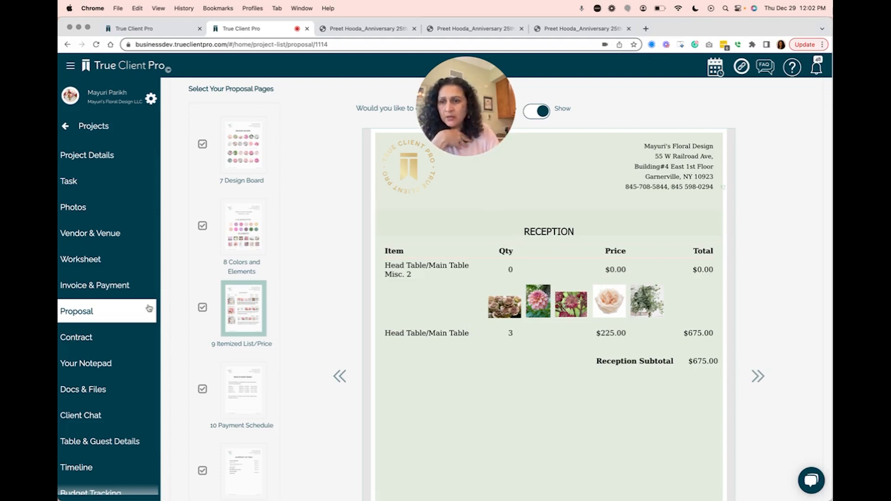
Open the project's worksheet, discarding the unsaved proposal changes, and set the quantity of Head Table/Main Table Misc. 2 to 1
left_click(91, 270)
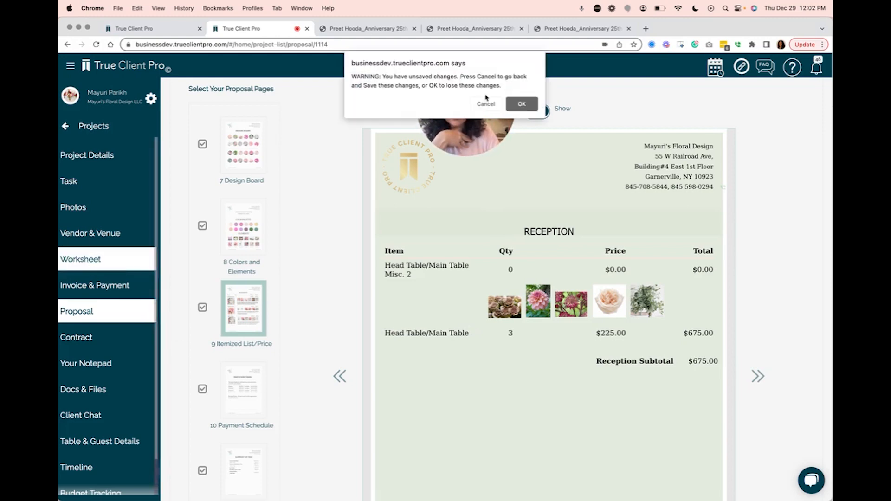
left_click(520, 104)
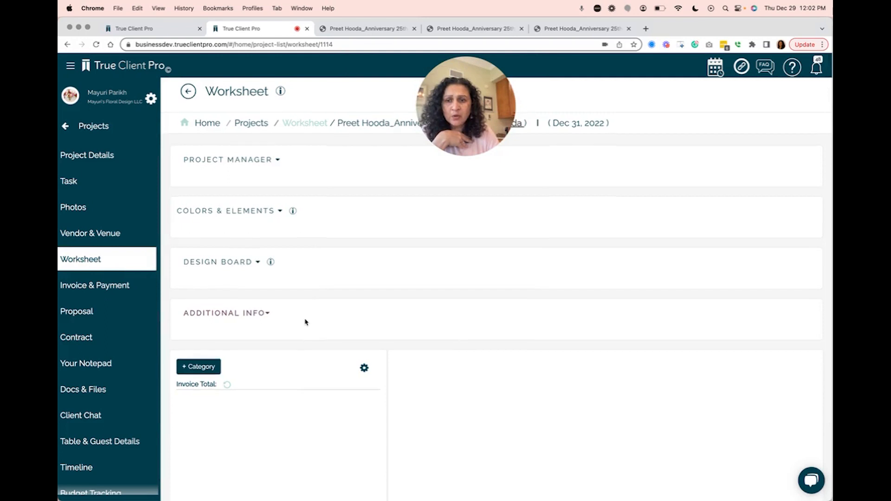
scroll(306, 322, "down", 2)
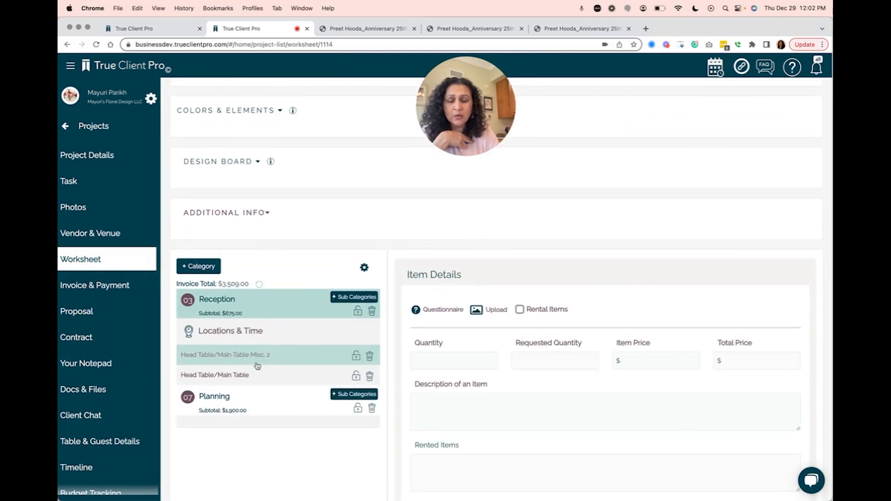
scroll(258, 366, "down", 1)
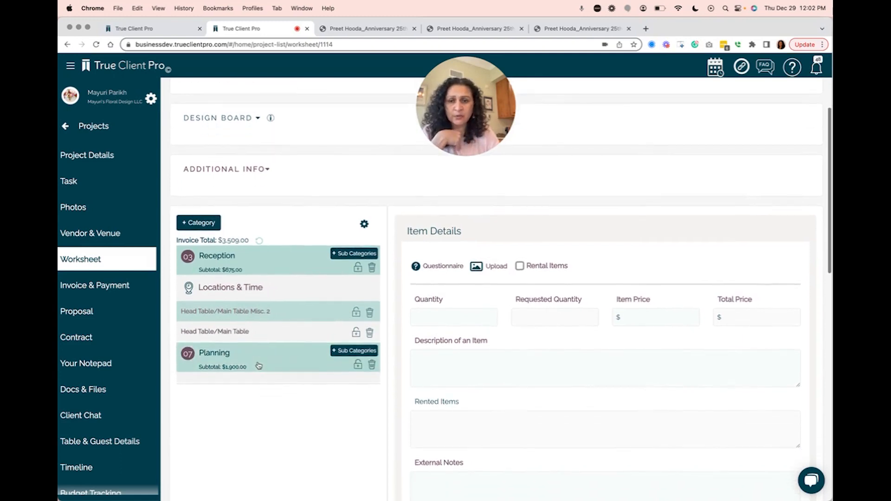
left_click(416, 318)
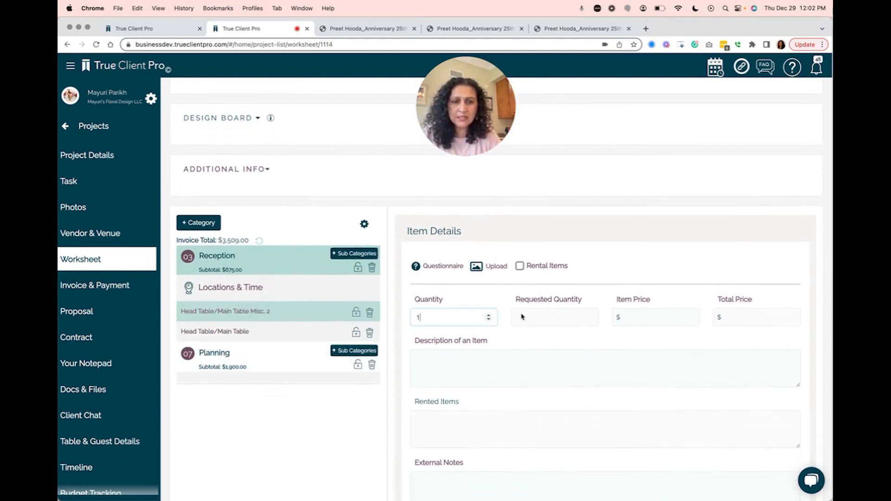
Add the red and white bouquet photo from the inspirational photos as the item's pricing image
left_click(476, 266)
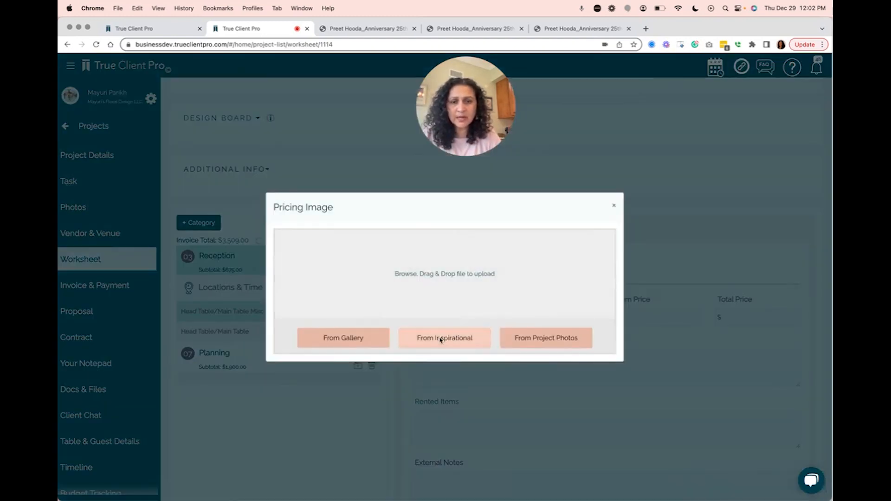
left_click(441, 339)
left_click(515, 175)
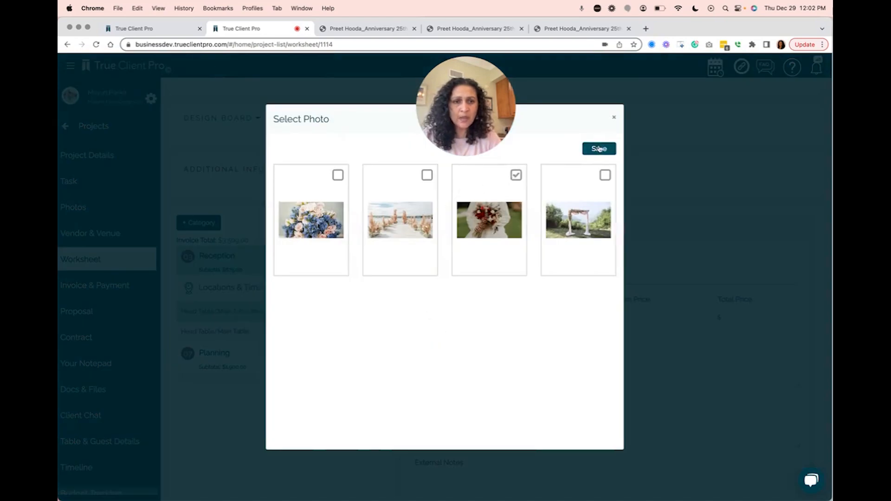
left_click(599, 148)
left_click(614, 118)
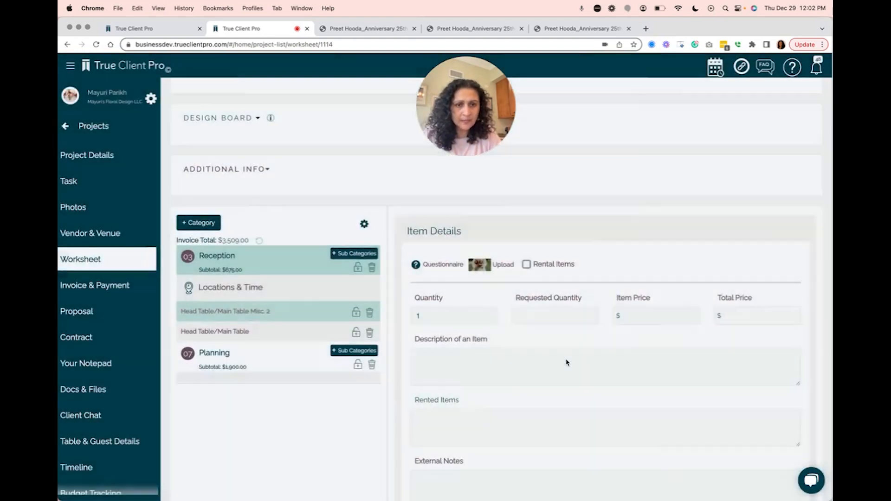
Set the item price to $350 and enter "Add description" as the item's description
left_click(632, 319)
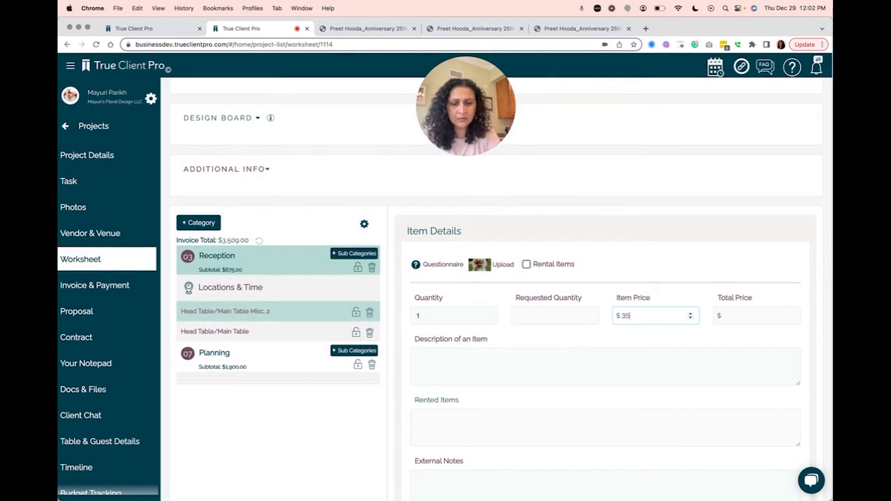
left_click(503, 378)
type("Add description")
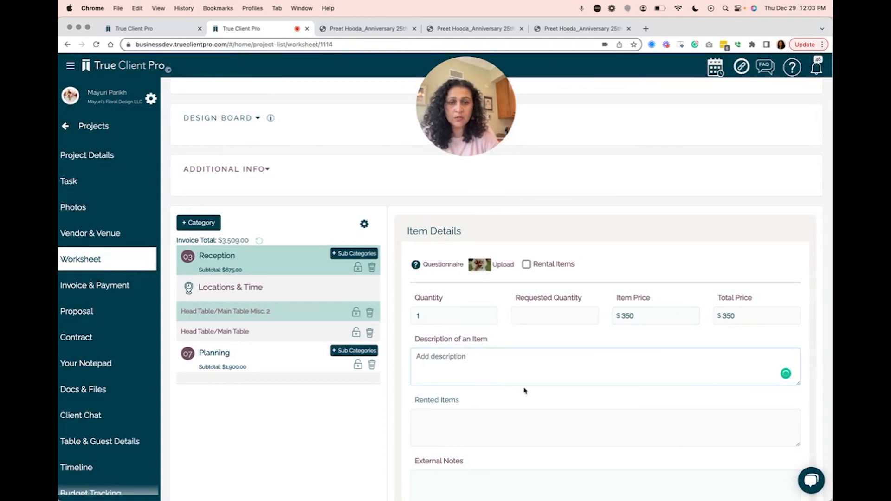
Include Alstroemeria Allure from the item's recipe among the products shown on the proposal
scroll(525, 391, "down", 5)
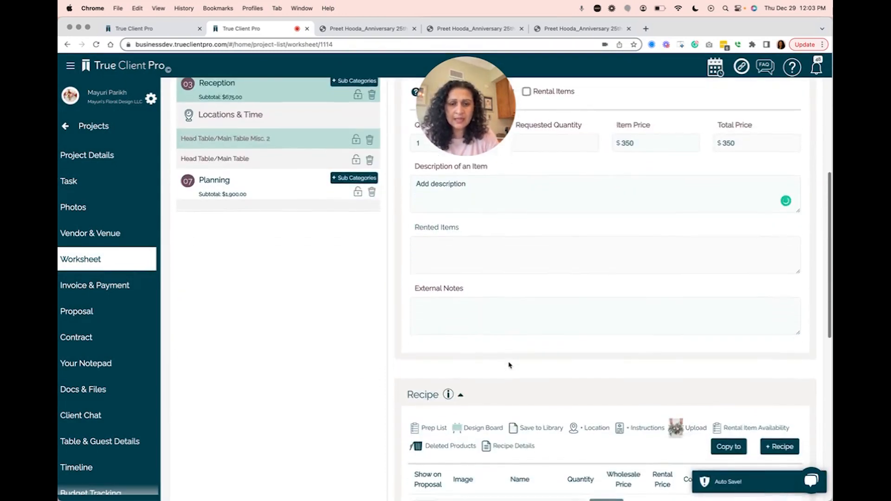
scroll(510, 365, "down", 5)
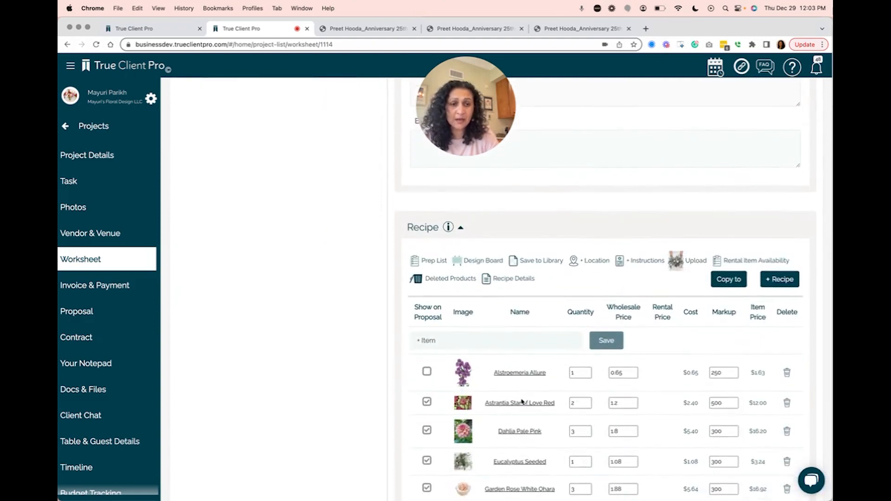
scroll(522, 402, "down", 1)
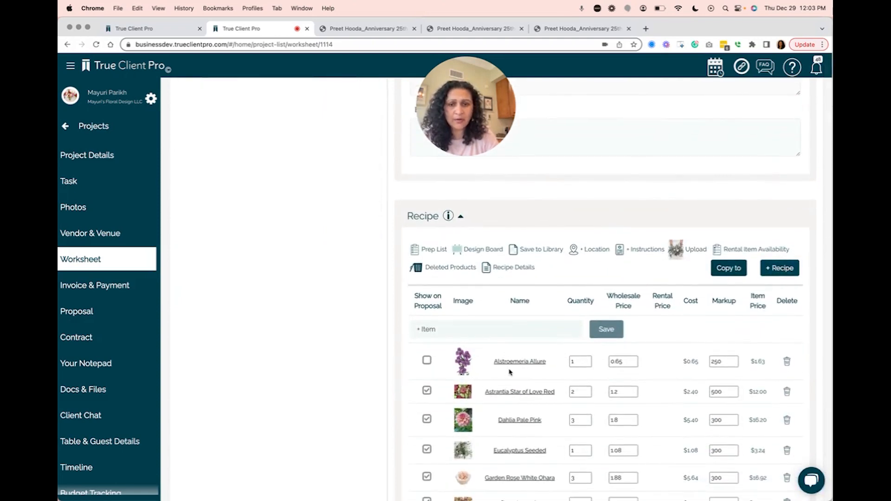
scroll(510, 372, "down", 2)
left_click(426, 326)
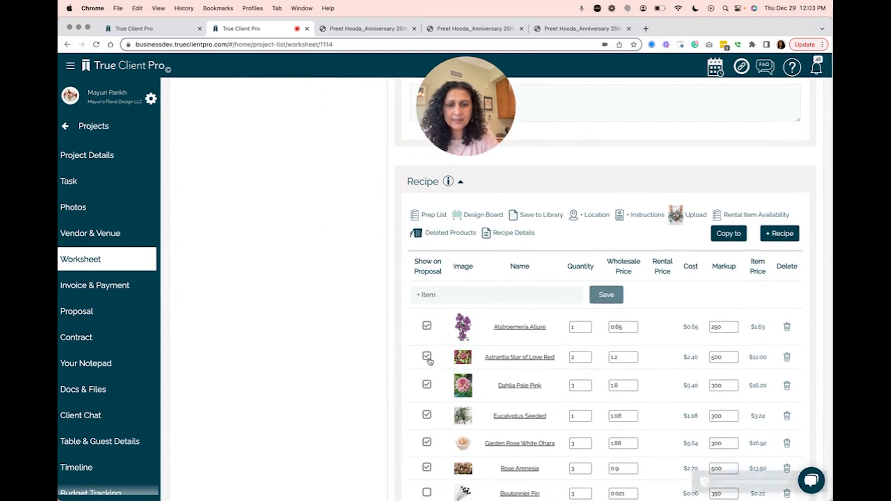
scroll(427, 365, "down", 2)
Return to the project's proposal and check the Itemized List/Price page for the Reception items
scroll(428, 366, "up", 15)
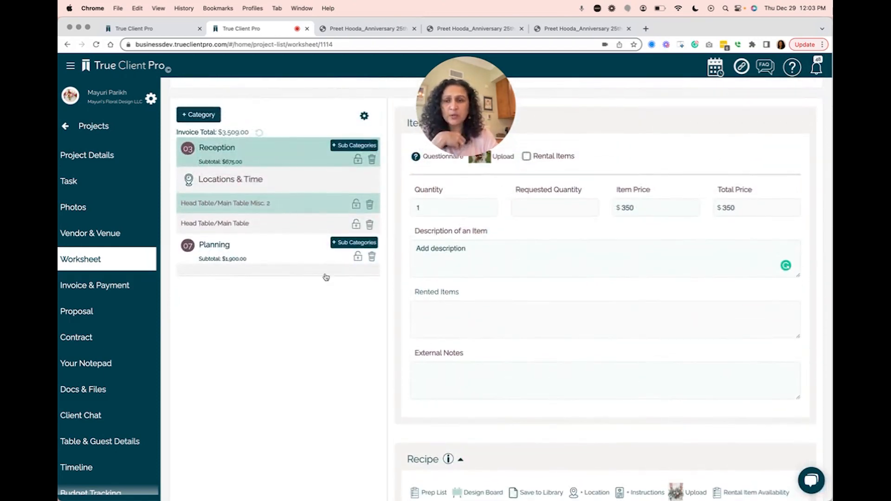
left_click(108, 308)
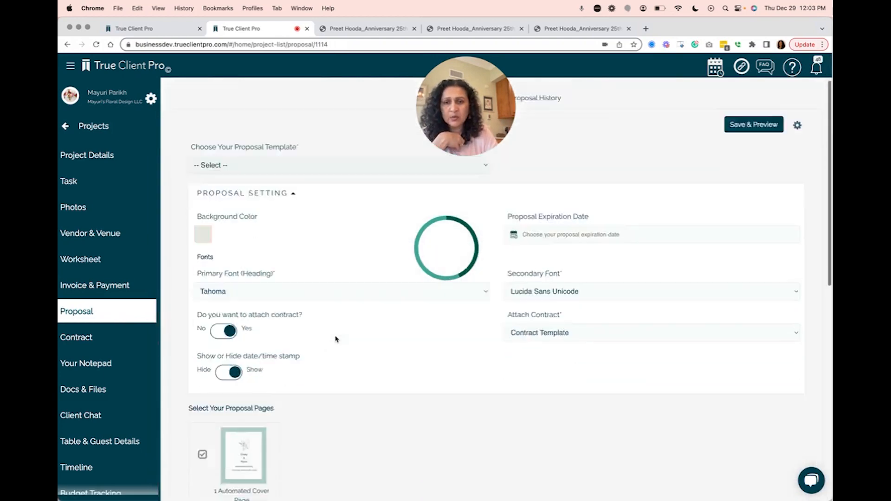
scroll(335, 339, "down", 7)
scroll(242, 361, "down", 10)
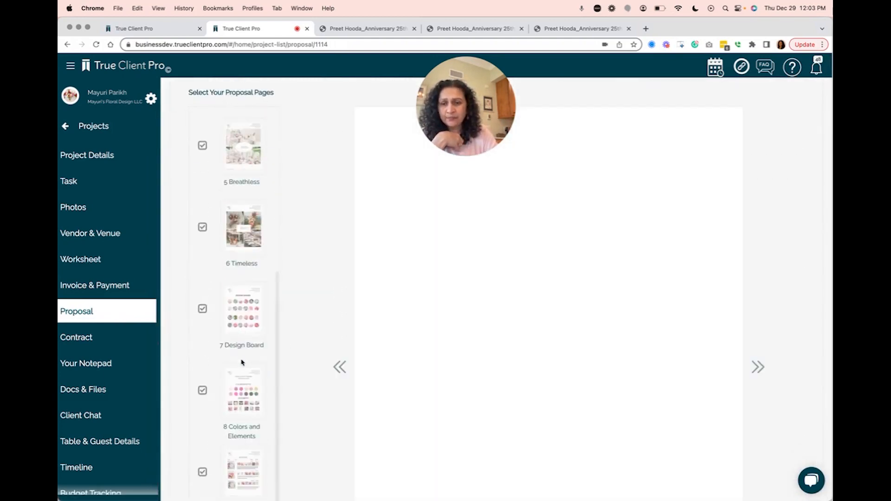
scroll(242, 372, "down", 3)
left_click(242, 409)
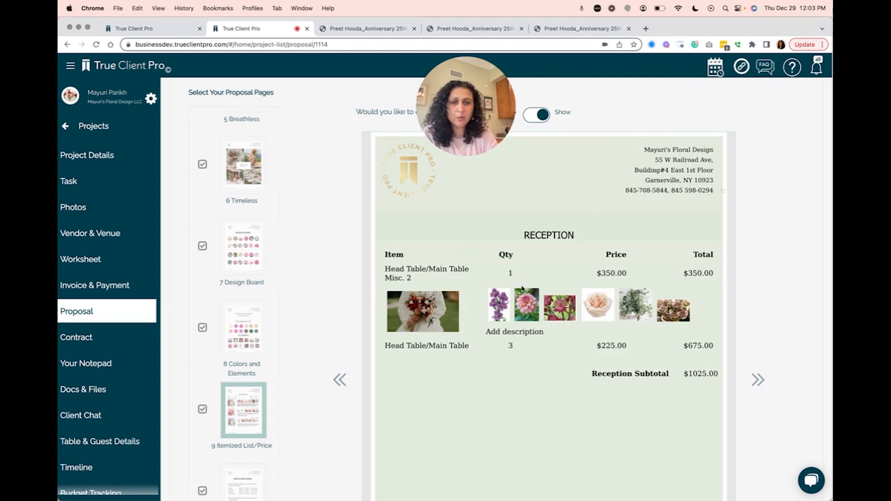
Hide the line item prices and the category subtotal on the proposal's Itemized List/Price page
scroll(636, 370, "up", 5)
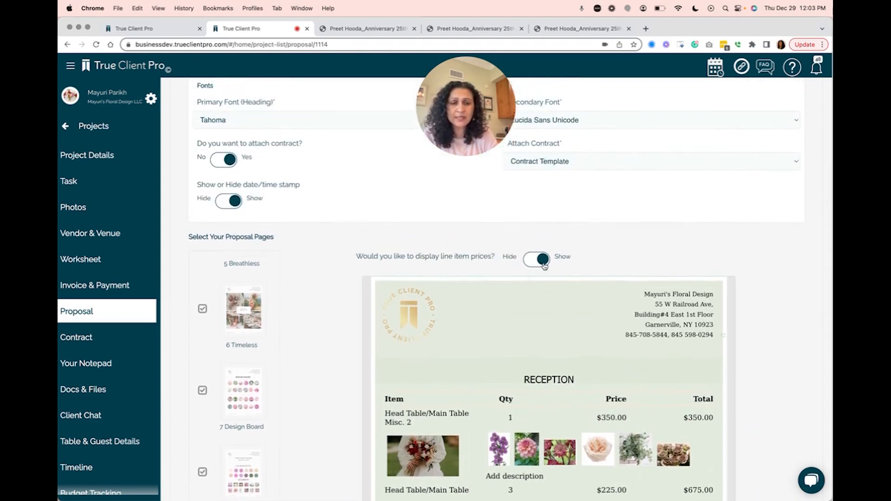
left_click(543, 261)
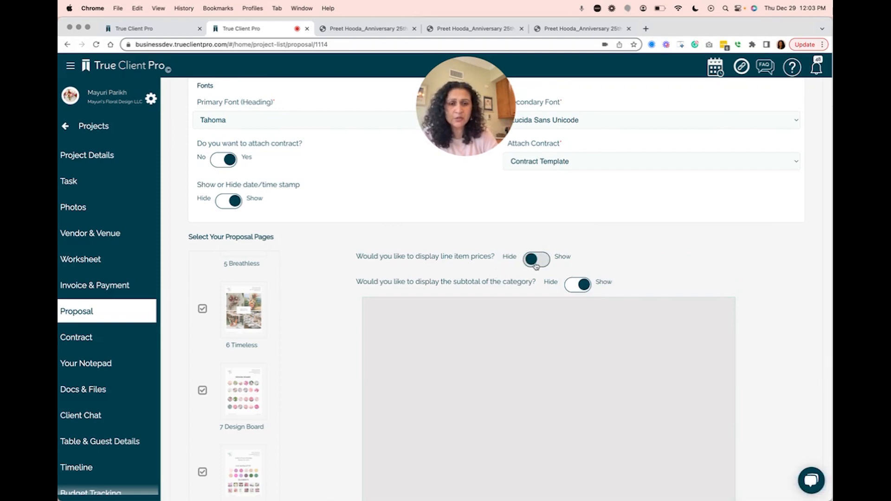
scroll(536, 333, "down", 3)
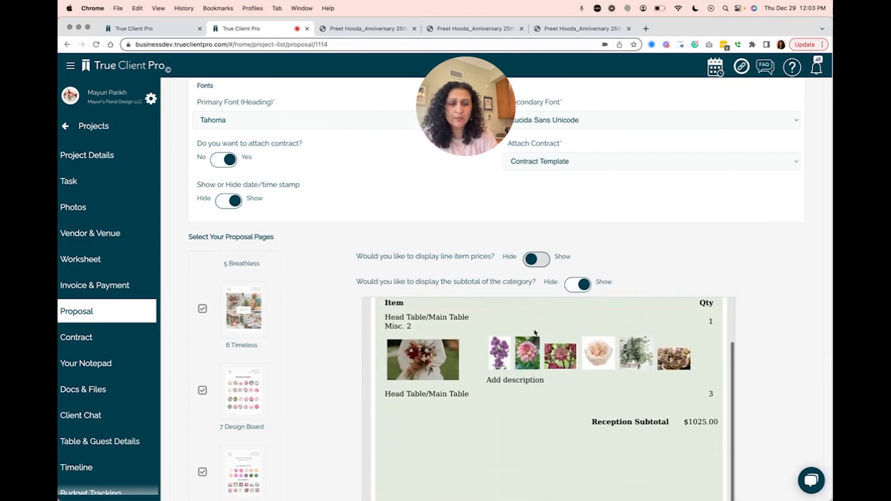
left_click(578, 284)
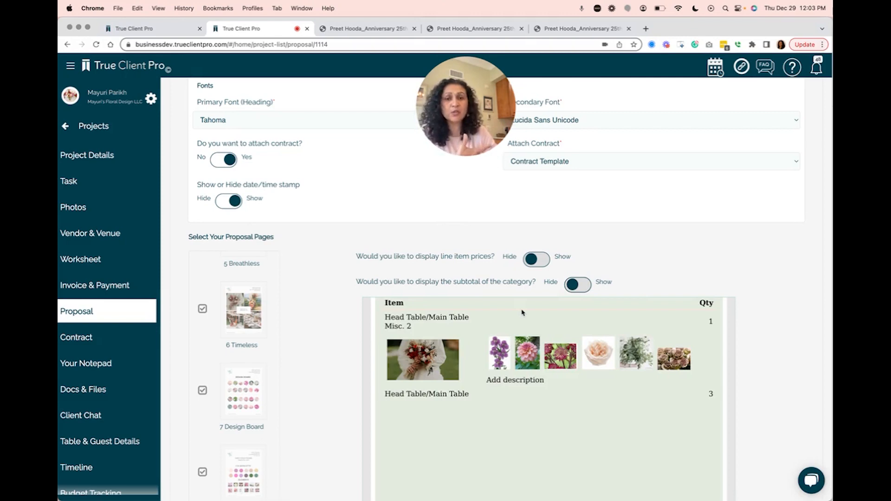
scroll(523, 313, "up", 10)
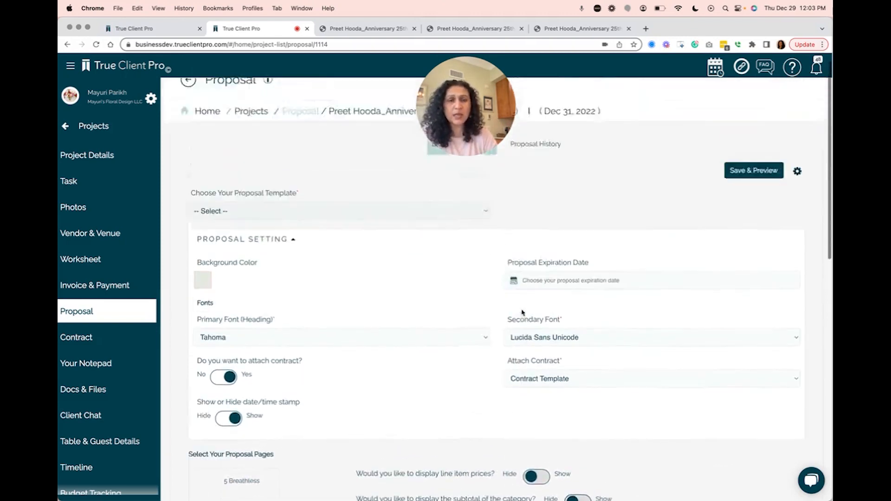
Save and preview the proposal without overriding the existing contract, and look through the preview's cover and image pages
left_click(744, 188)
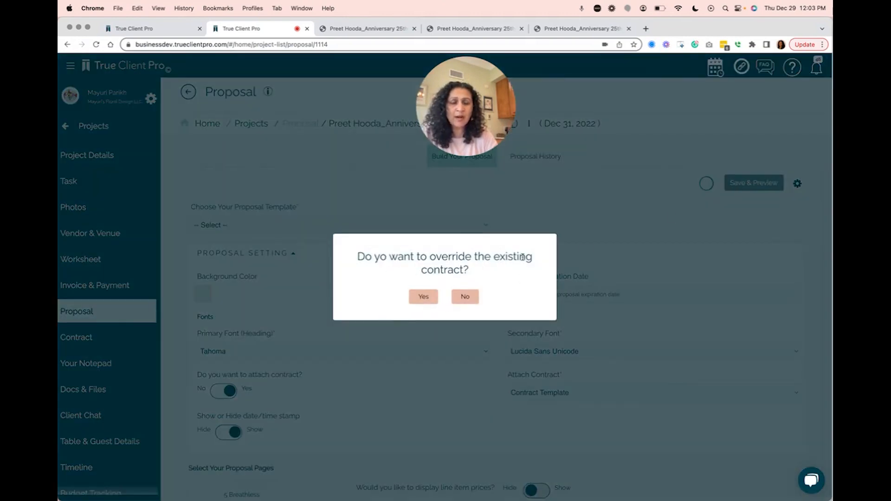
left_click(465, 297)
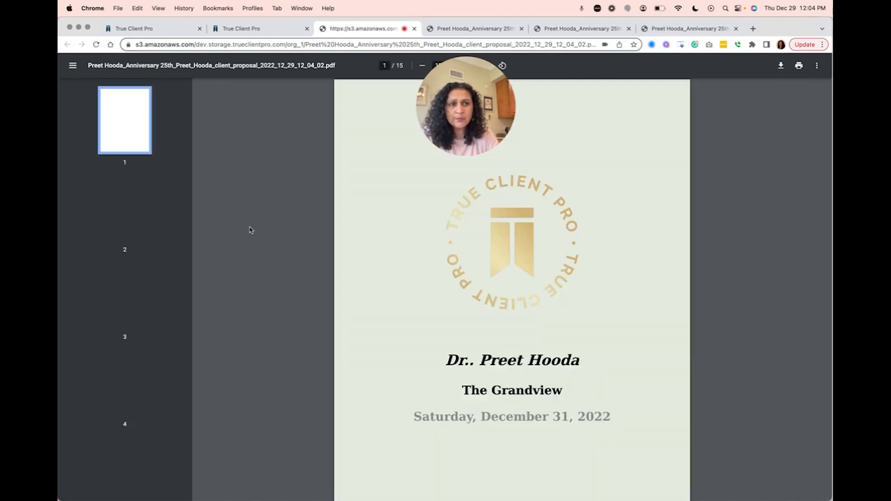
scroll(267, 274, "down", 10)
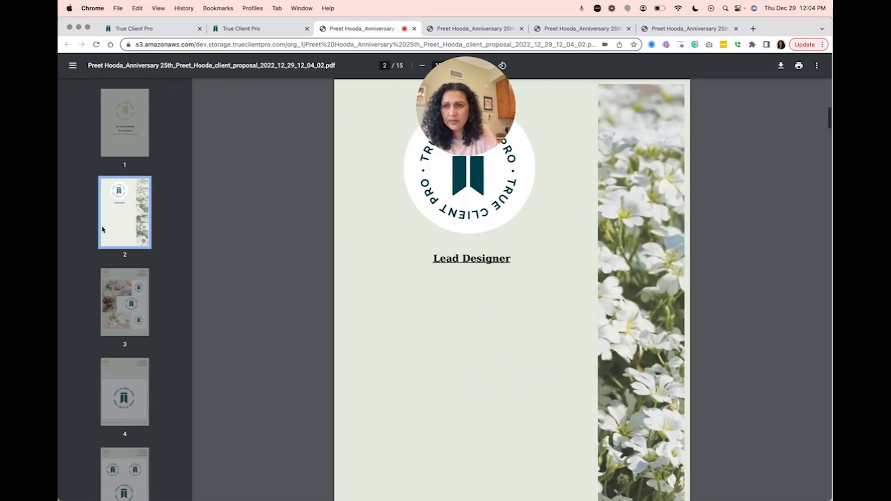
scroll(318, 314, "down", 5)
left_click(116, 306)
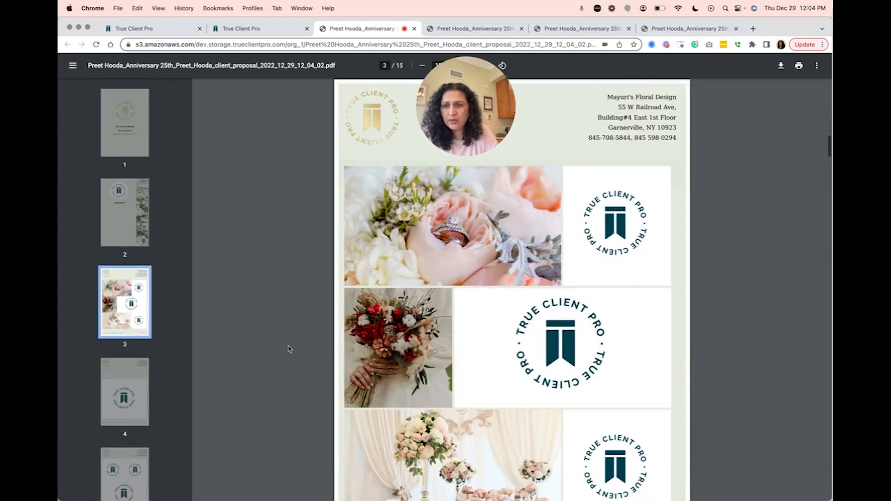
scroll(322, 354, "down", 5)
left_click(132, 386)
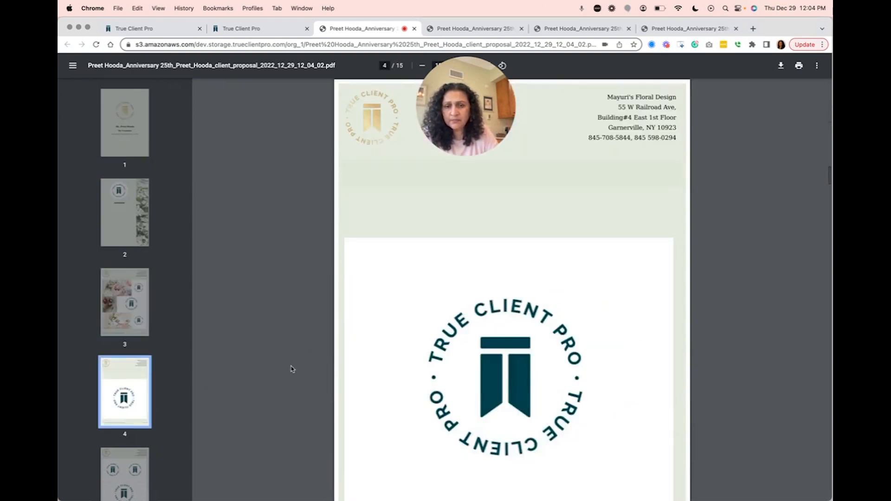
scroll(291, 368, "down", 5)
left_click(127, 458)
scroll(127, 458, "down", 6)
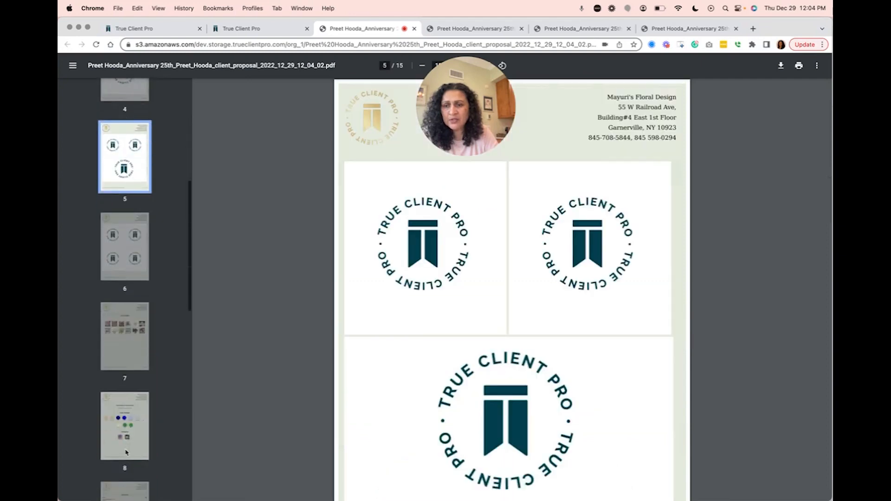
Review the design board, Reception items and projected payment schedule pages of the proposal preview
left_click(127, 308)
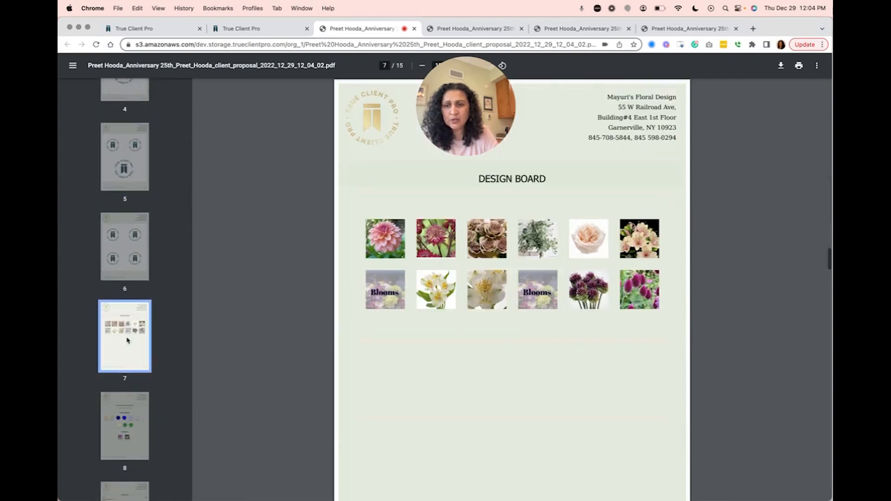
left_click(135, 408)
scroll(135, 408, "down", 3)
left_click(136, 407)
scroll(136, 408, "down", 2)
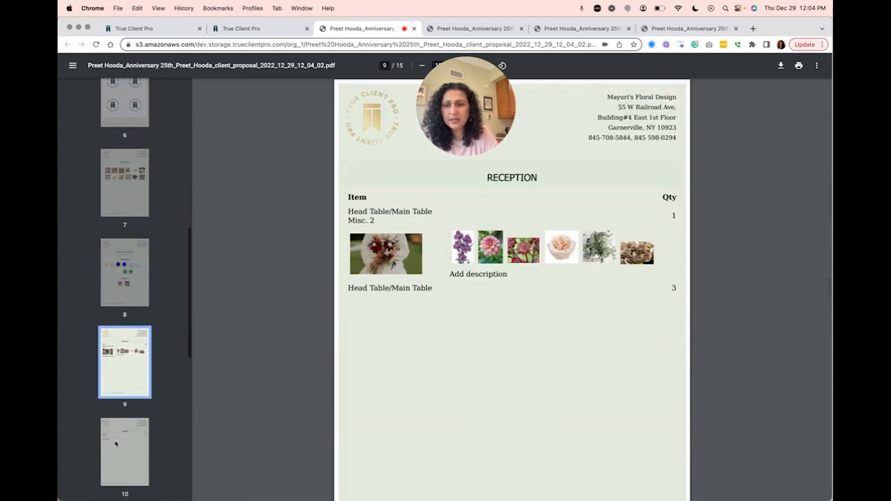
left_click(117, 444)
scroll(116, 441, "down", 5)
left_click(113, 312)
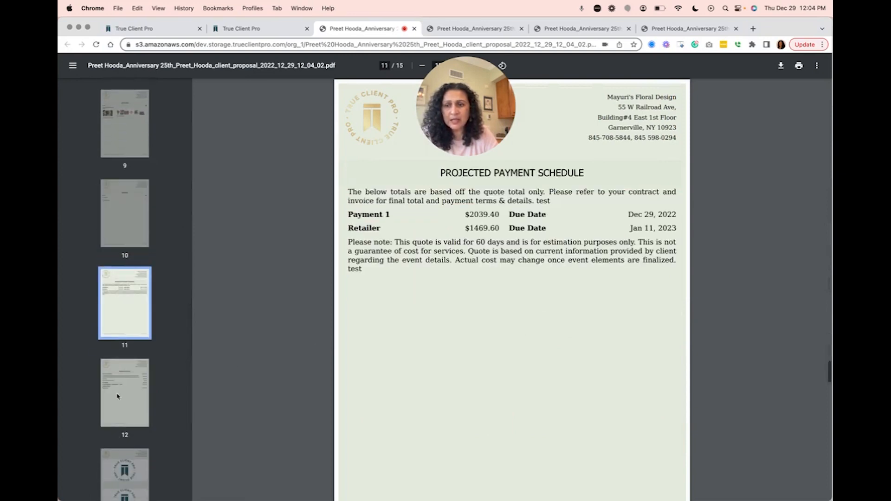
Review the preview's remaining pages, reading the attached contract through to its signature section
left_click(116, 396)
scroll(117, 399, "down", 4)
left_click(117, 405)
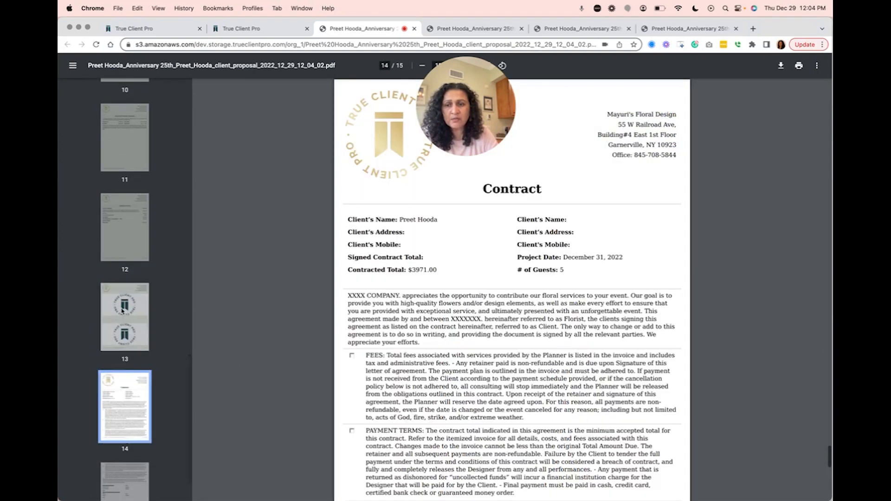
left_click(123, 325)
scroll(124, 346, "down", 2)
left_click(124, 347)
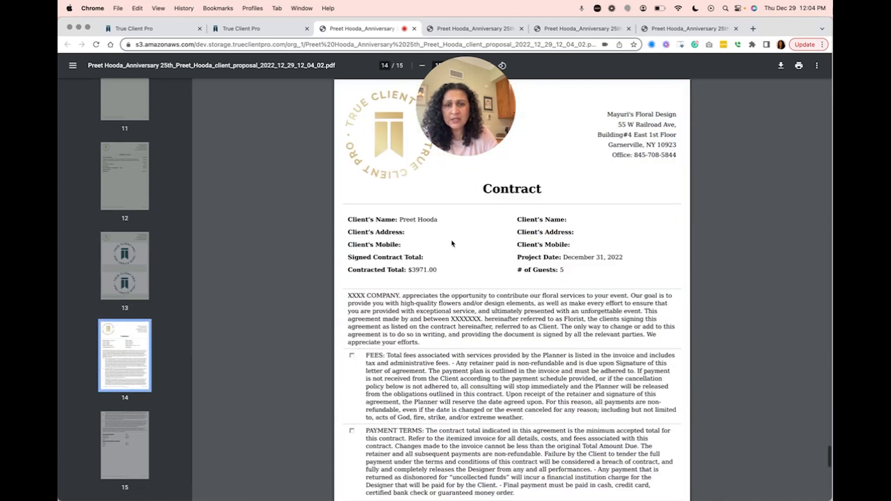
scroll(426, 341, "down", 3)
scroll(425, 342, "down", 4)
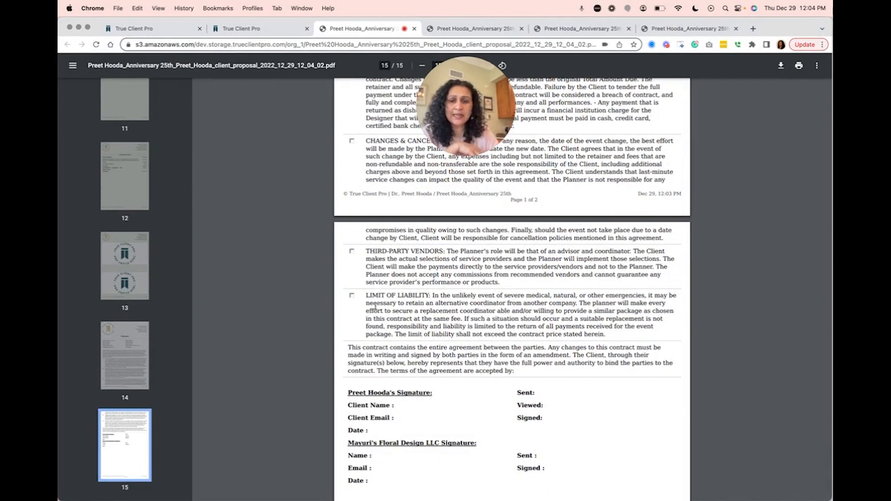
Open the project's contract in True Client Pro, check its client details and contracted total, and view the scanned contract section
left_click(244, 31)
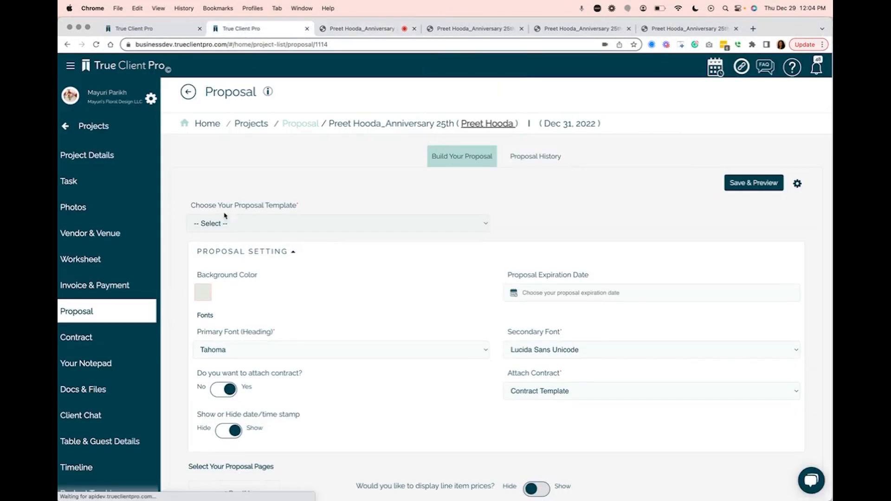
left_click(78, 337)
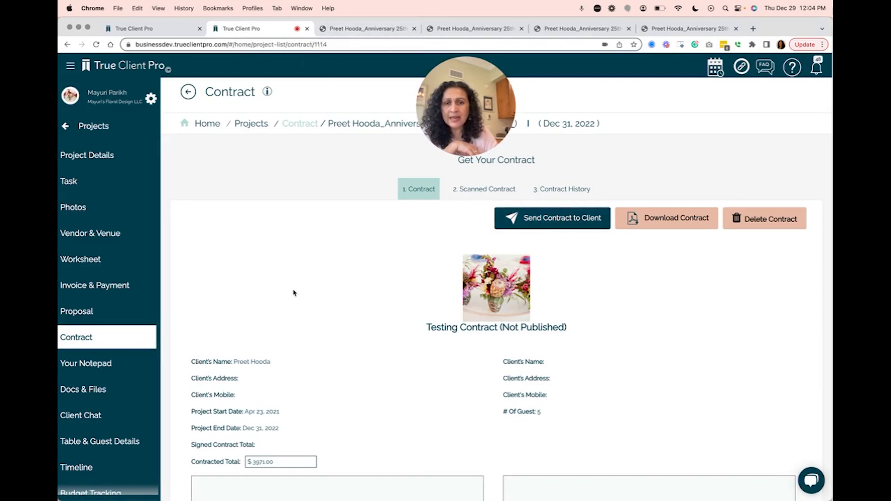
scroll(295, 295, "down", 3)
left_click(249, 359)
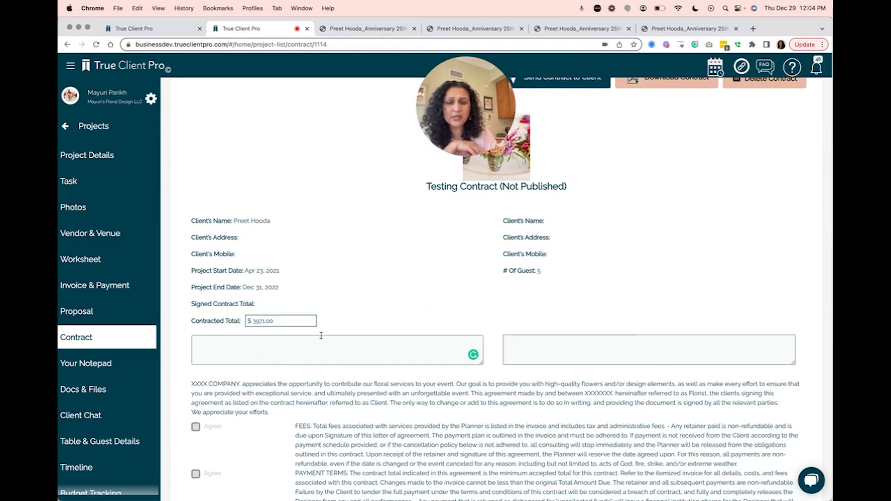
scroll(329, 226, "up", 3)
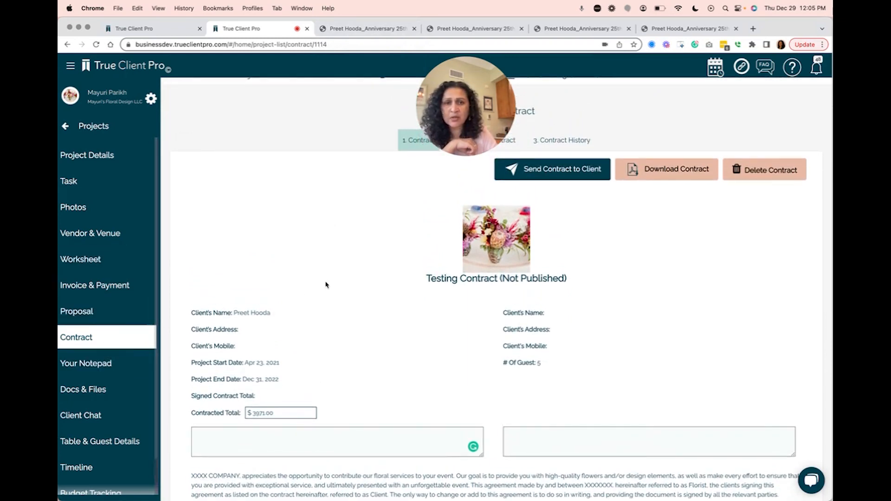
left_click(110, 342)
left_click(483, 190)
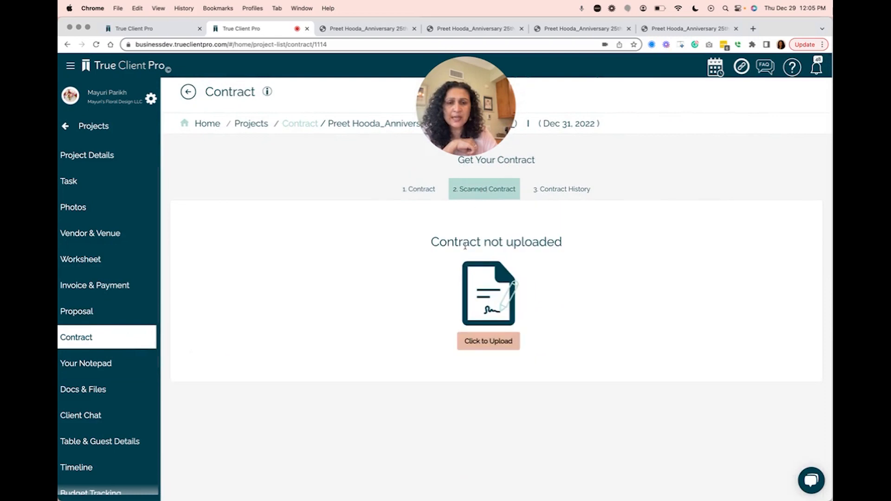